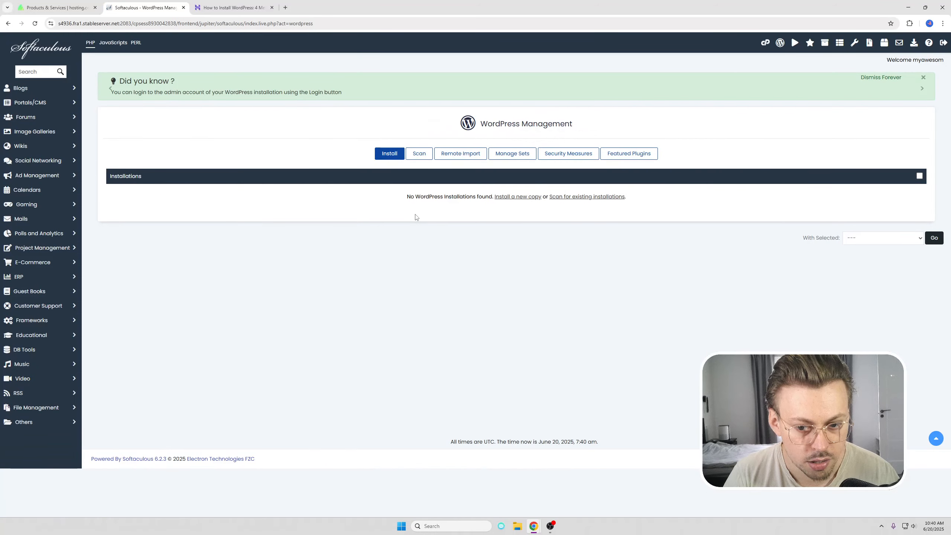
- Start a new WordPress installation and set the site name to PlumbingBusiness
left_click(386, 156)
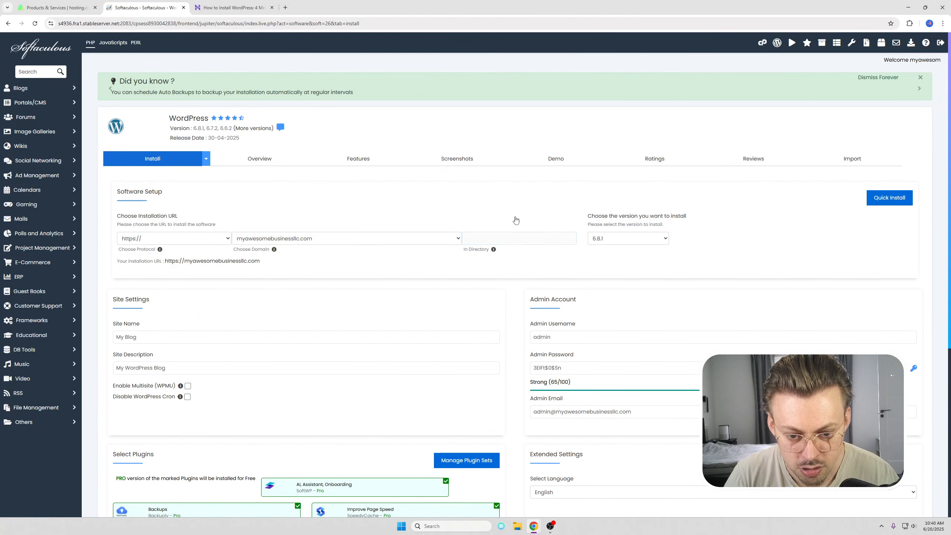
scroll(502, 266, "down", 3)
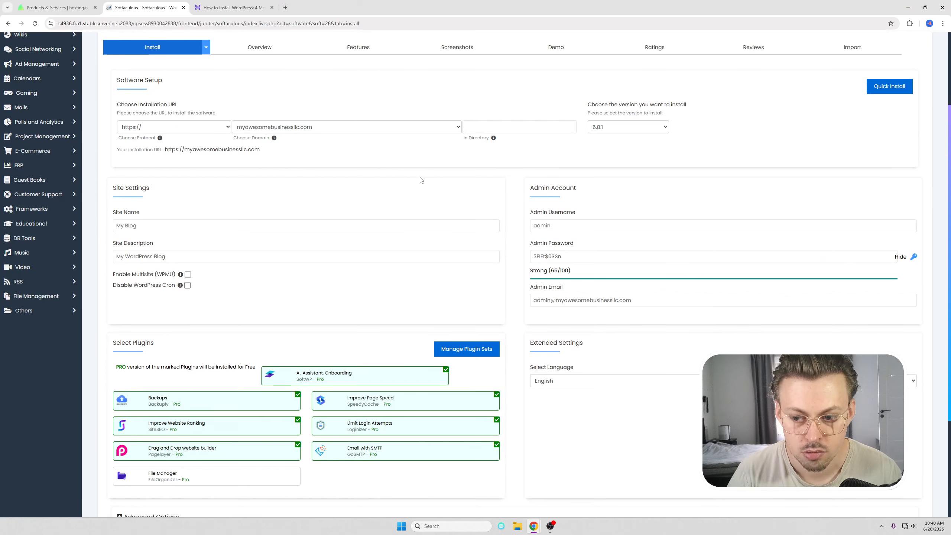
left_click(258, 220)
left_click_drag(168, 225, 95, 225)
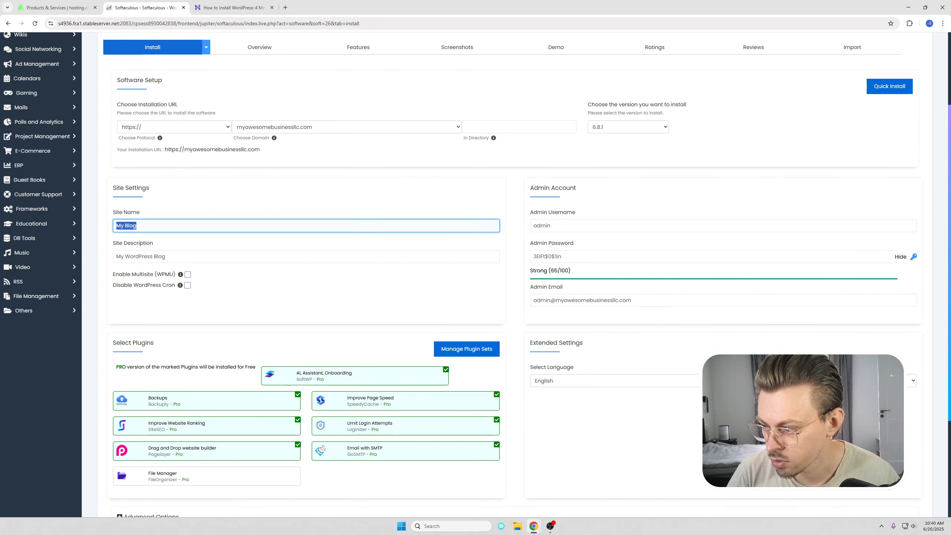
type("Plumbi")
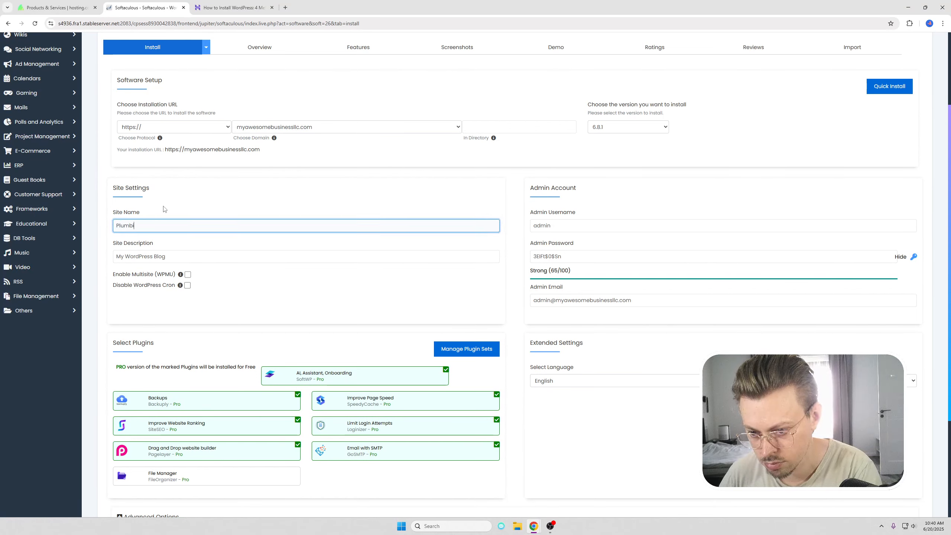
type("ngBusiness")
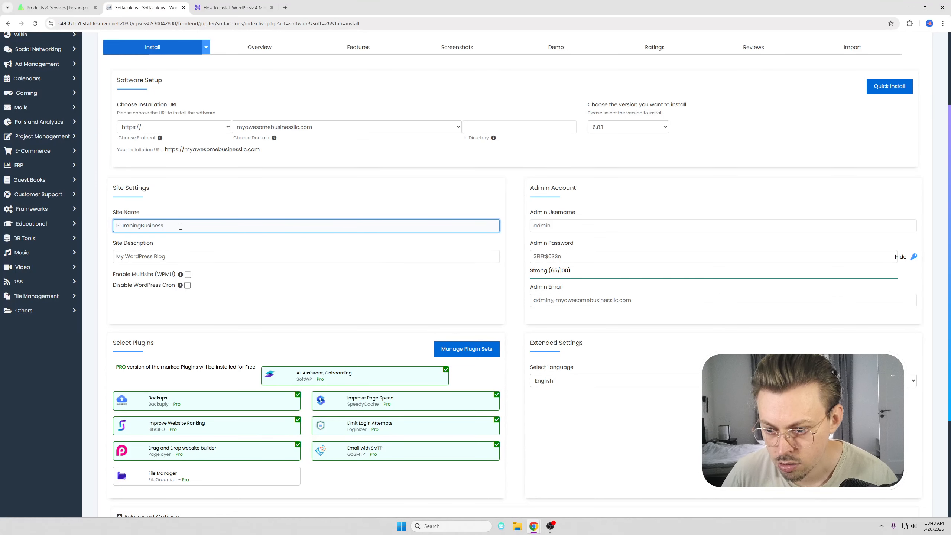
- Replace the site description with "Description here"
left_click(201, 251)
triple_click(188, 255)
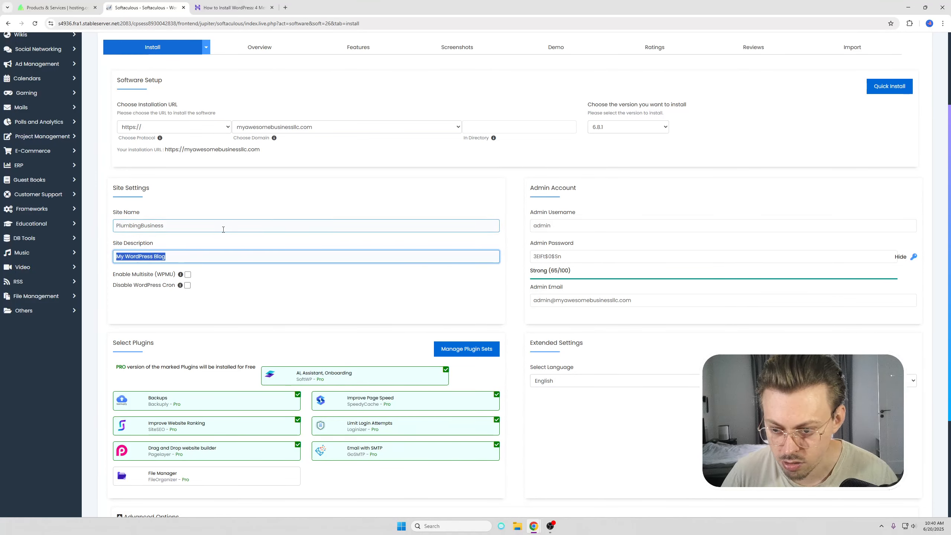
type("Desc")
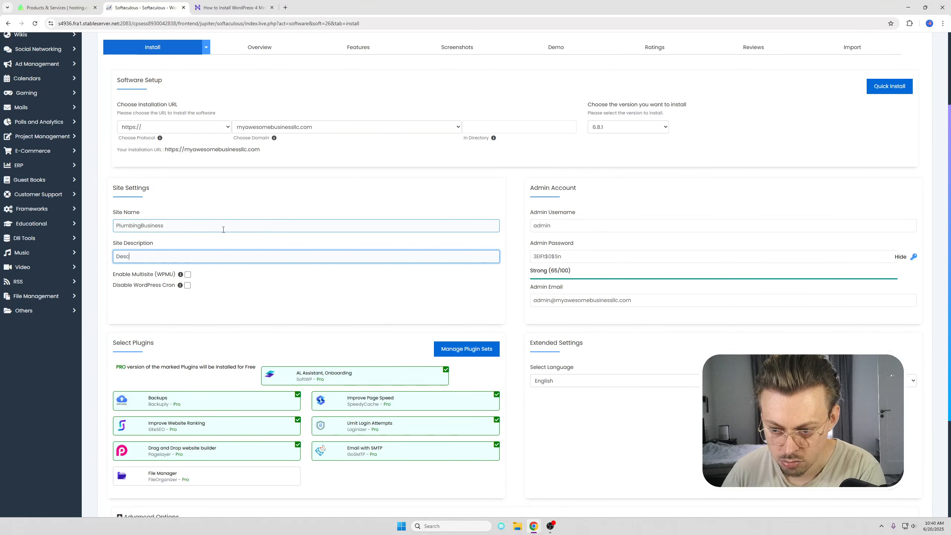
type("ription here")
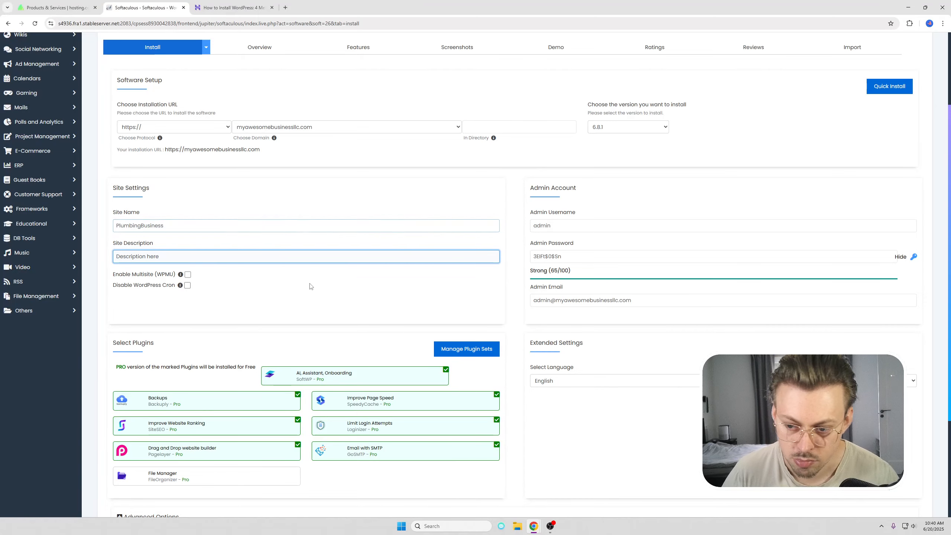
- Deselect every preselected plugin, from the AI assistant and backups to the drag-and-drop website builder, so none gets installed
scroll(235, 191, "down", 3)
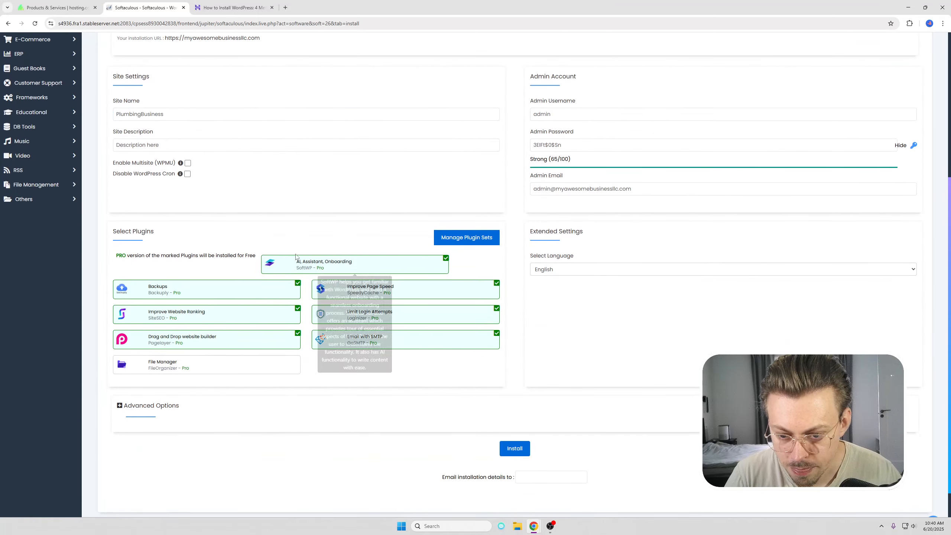
left_click(352, 264)
left_click(329, 288)
left_click(258, 297)
left_click(263, 324)
left_click(345, 316)
left_click(352, 333)
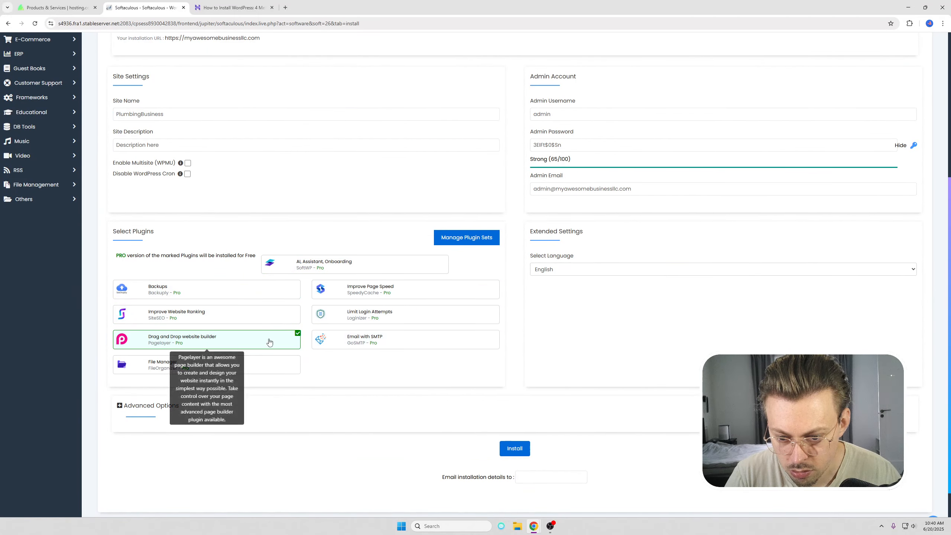
left_click(269, 336)
- Replace the generated admin password with the chosen account password, keeping the default admin username
scroll(524, 344, "down", 1)
scroll(524, 344, "up", 5)
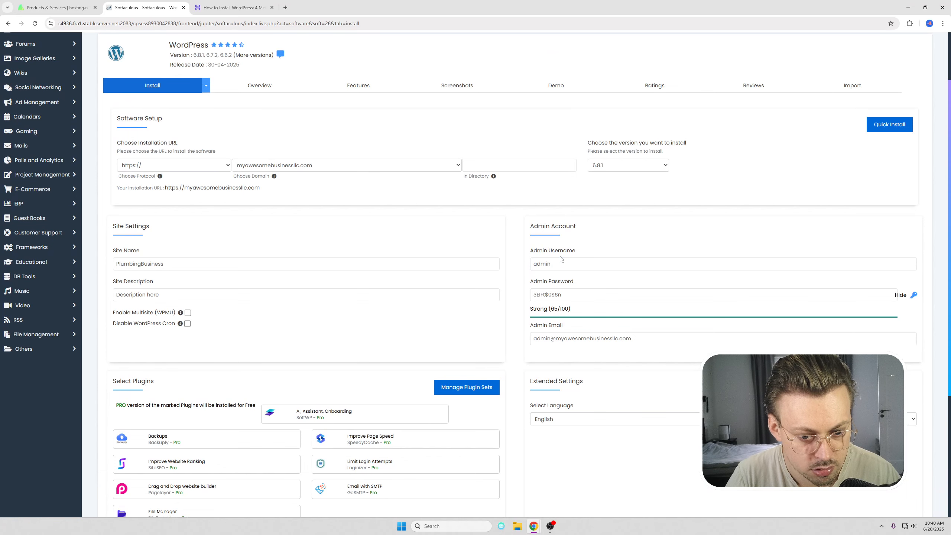
left_click(585, 263)
scroll(584, 278, "up", 1)
scroll(586, 284, "up", 1)
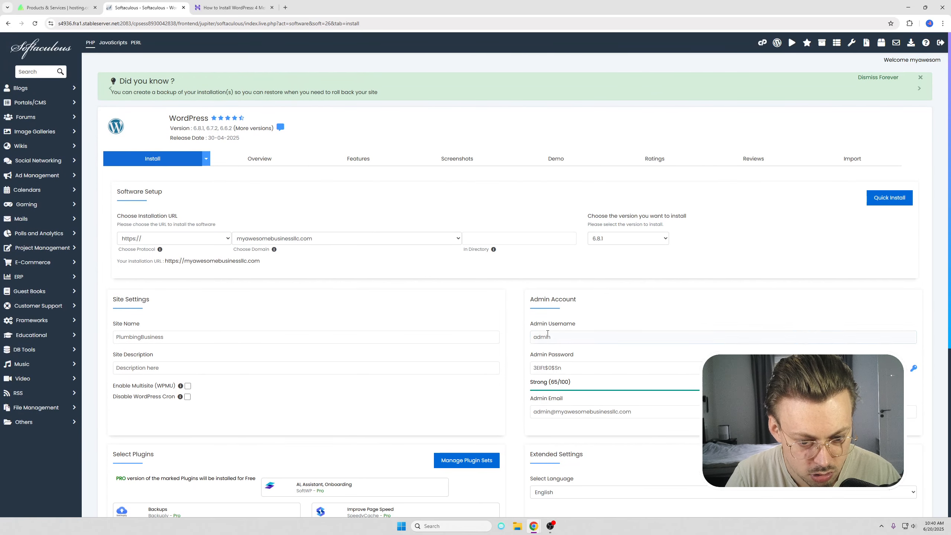
left_click(573, 333)
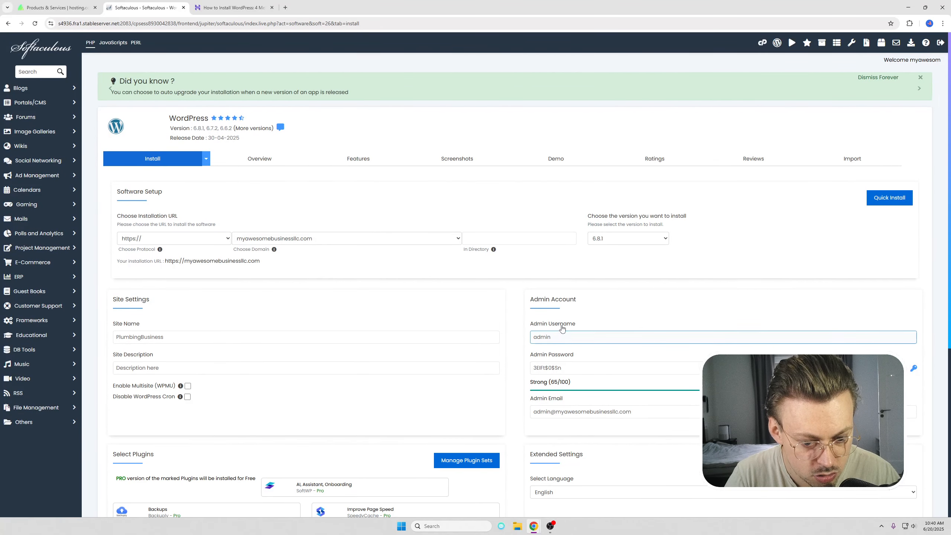
left_click_drag(562, 368, 515, 374)
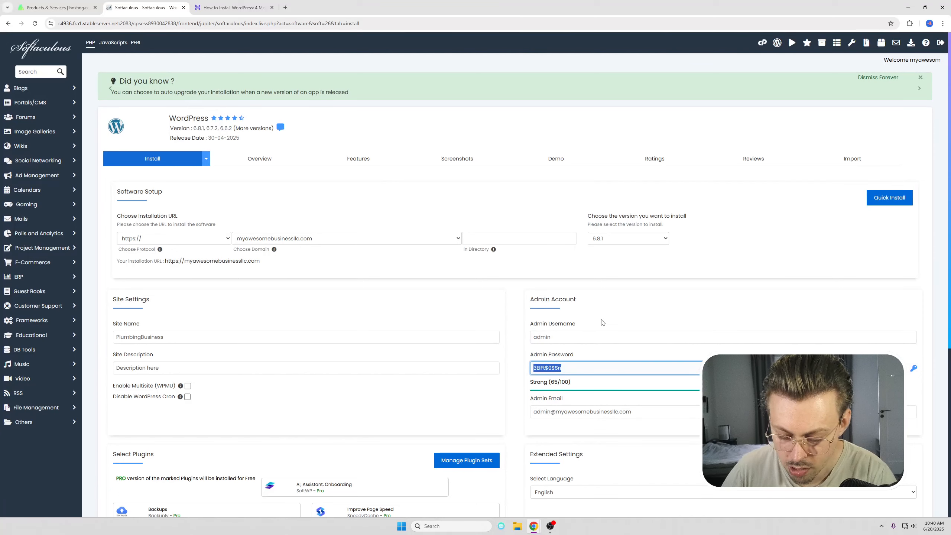
type("password")
key("Tab")
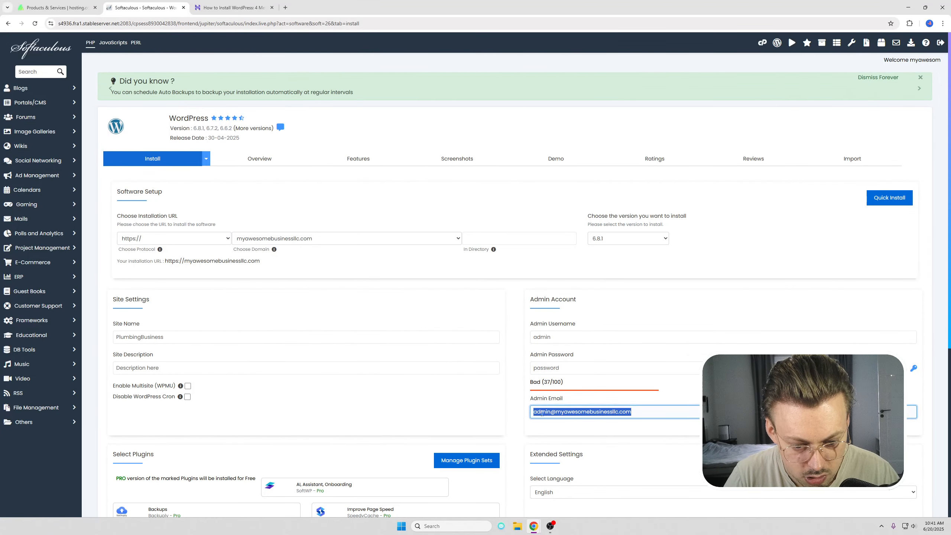
- Install WordPress on myawesomebusinessllc.com with the default admin email and English language, and open the new site
left_click(651, 429)
scroll(711, 324, "down", 3)
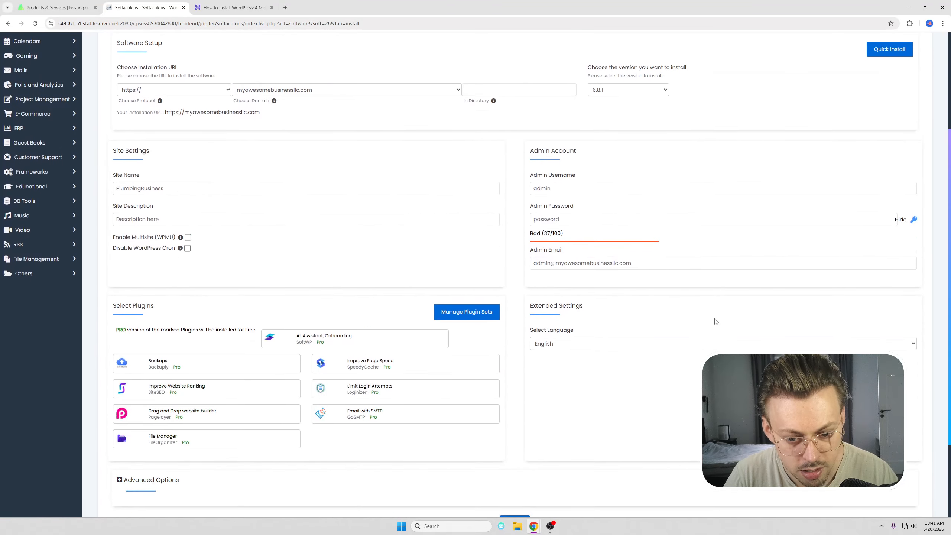
scroll(709, 330, "down", 3)
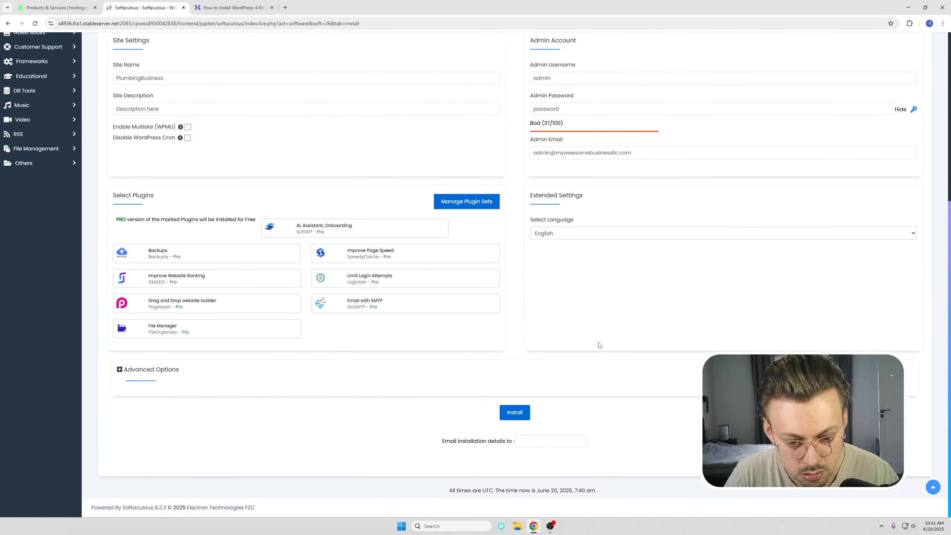
left_click(518, 416)
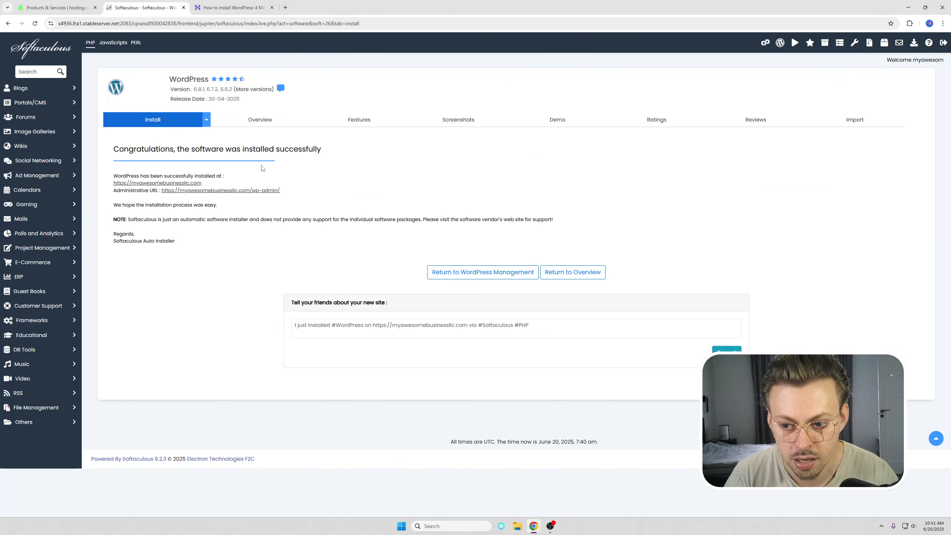
left_click(177, 183)
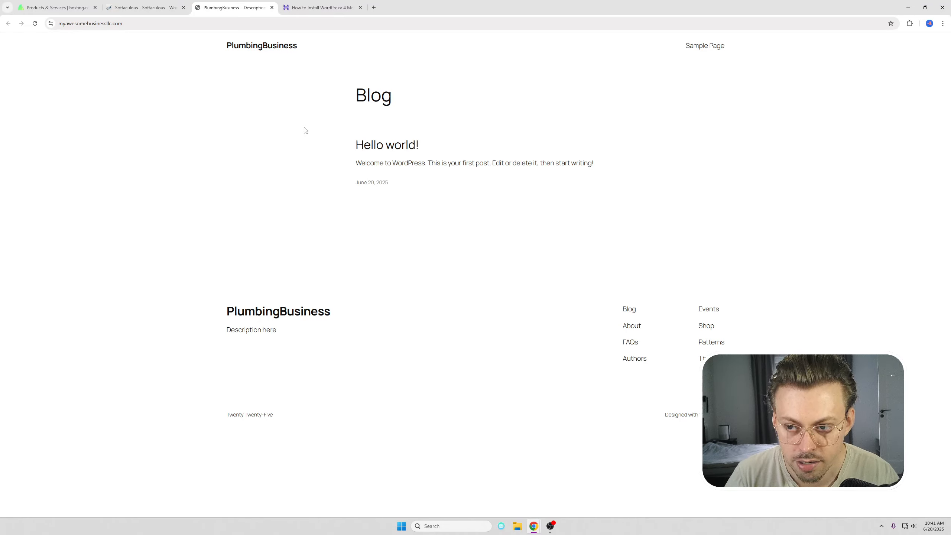
- Review Hostinger's tutorial on installing WordPress through hPanel's onboarding, from creating a website to accessing the admin panel
left_click(318, 7)
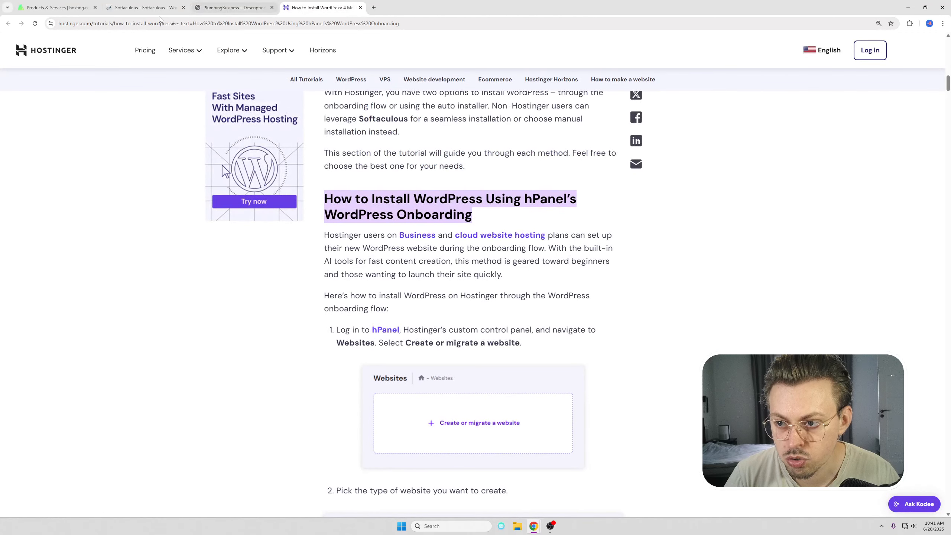
scroll(361, 191, "down", 4)
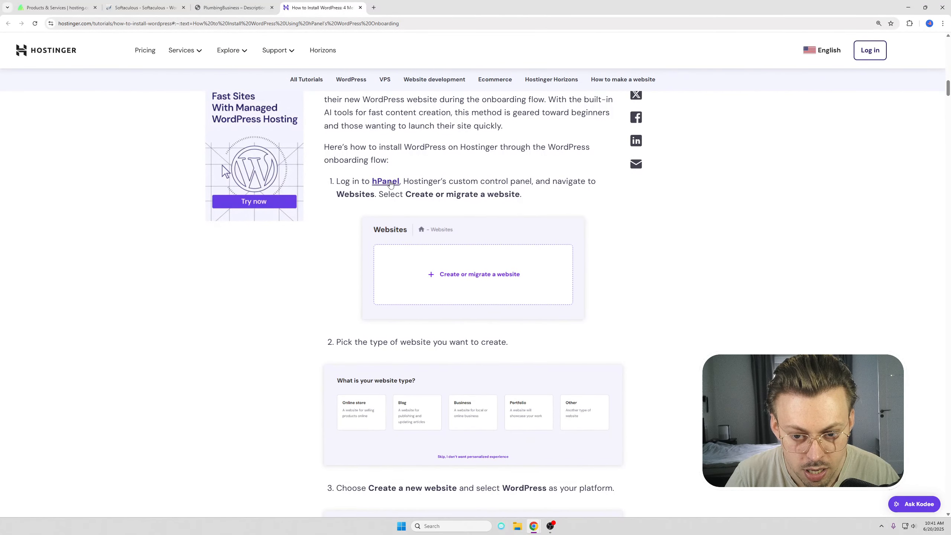
scroll(430, 212, "down", 3)
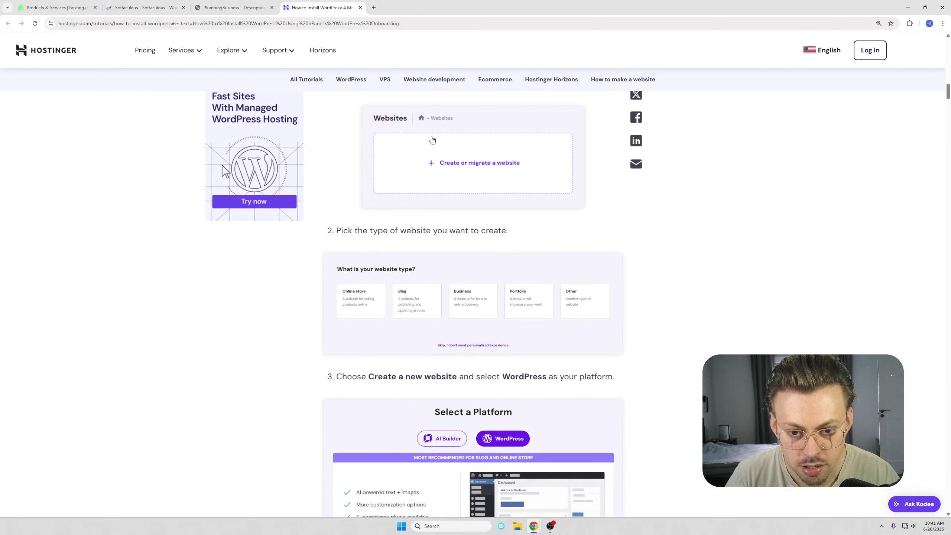
scroll(468, 211, "up", 2)
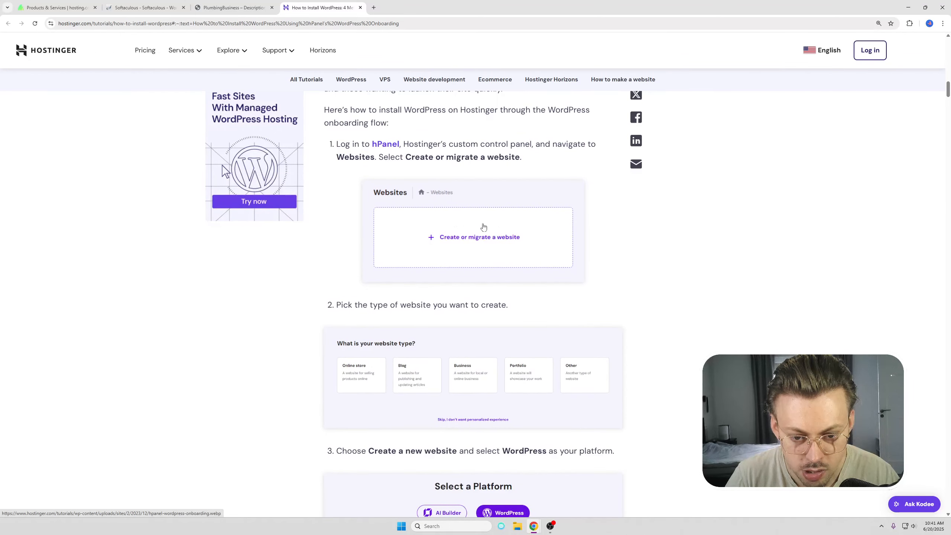
scroll(450, 243, "down", 3)
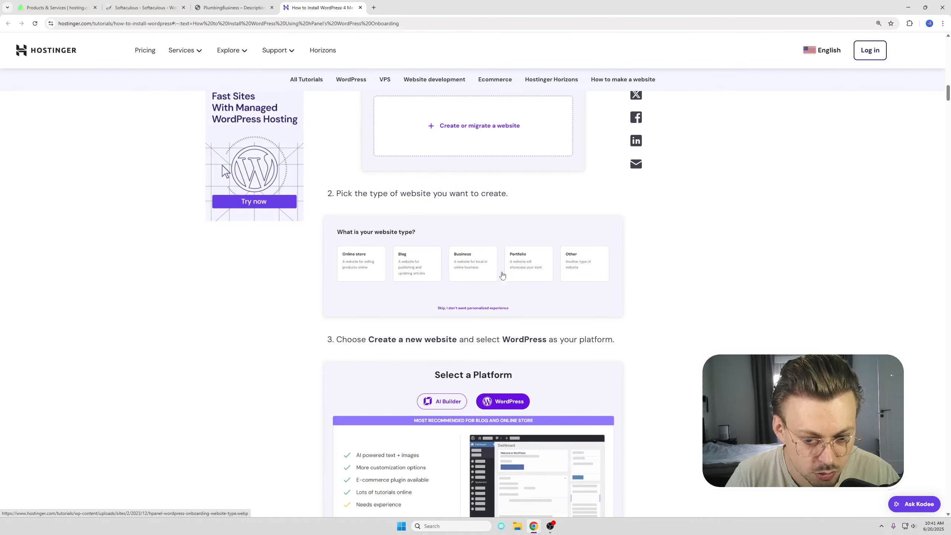
scroll(501, 275, "down", 5)
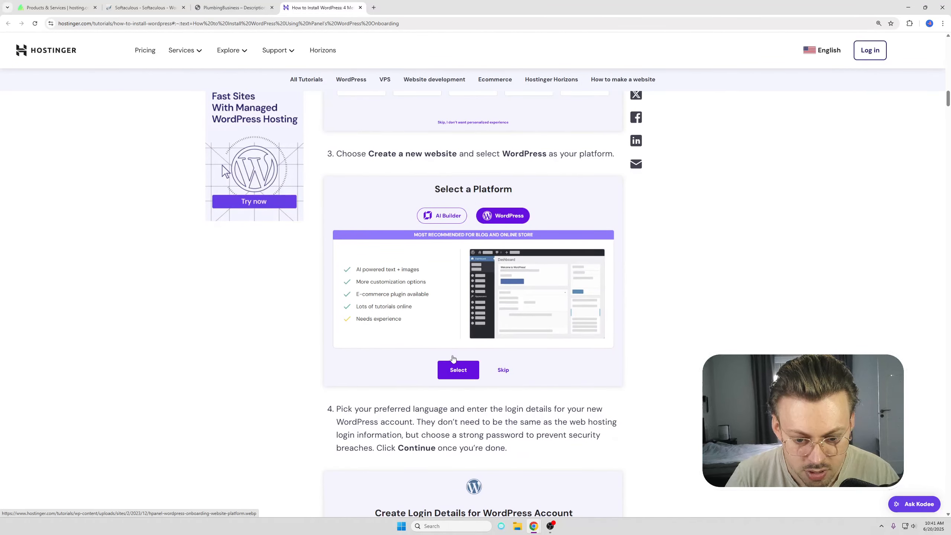
scroll(455, 365, "down", 7)
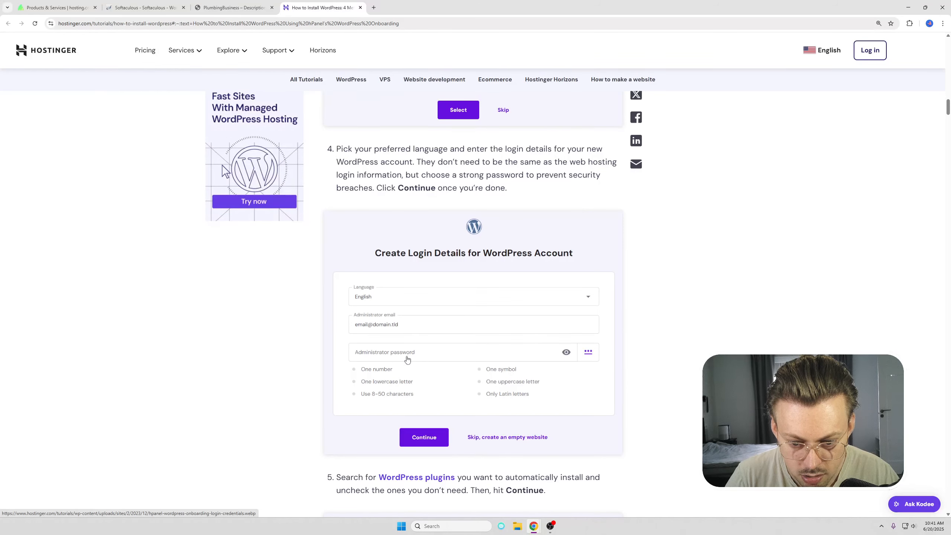
scroll(446, 293, "down", 4)
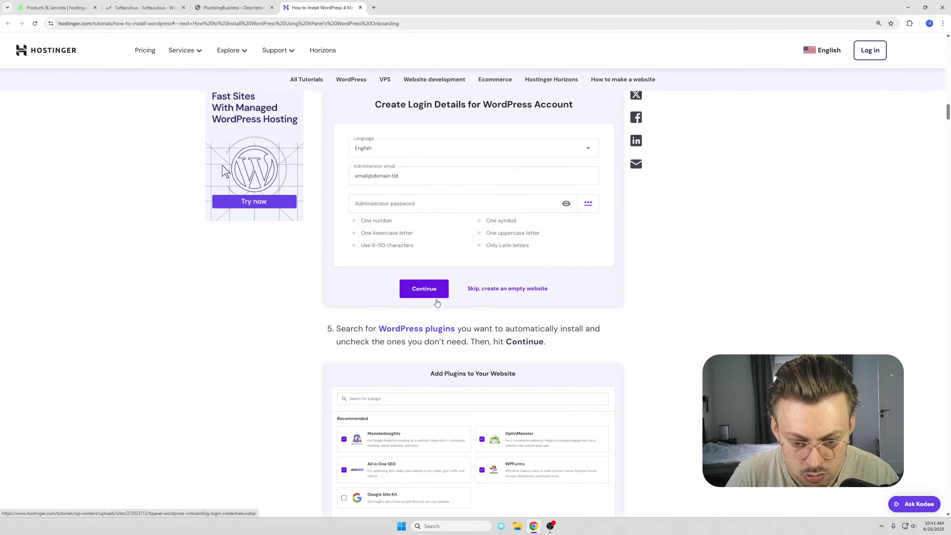
scroll(437, 302, "down", 6)
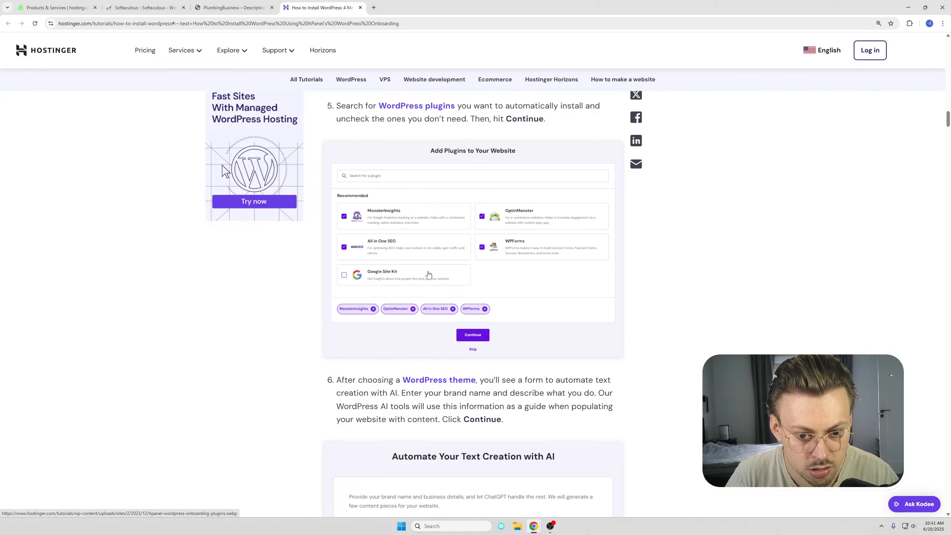
scroll(429, 275, "down", 9)
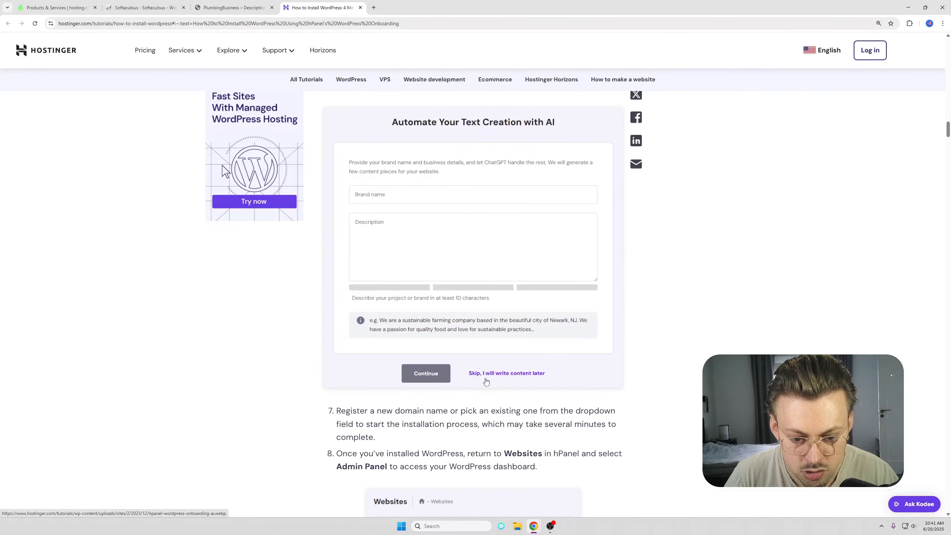
scroll(490, 375, "down", 7)
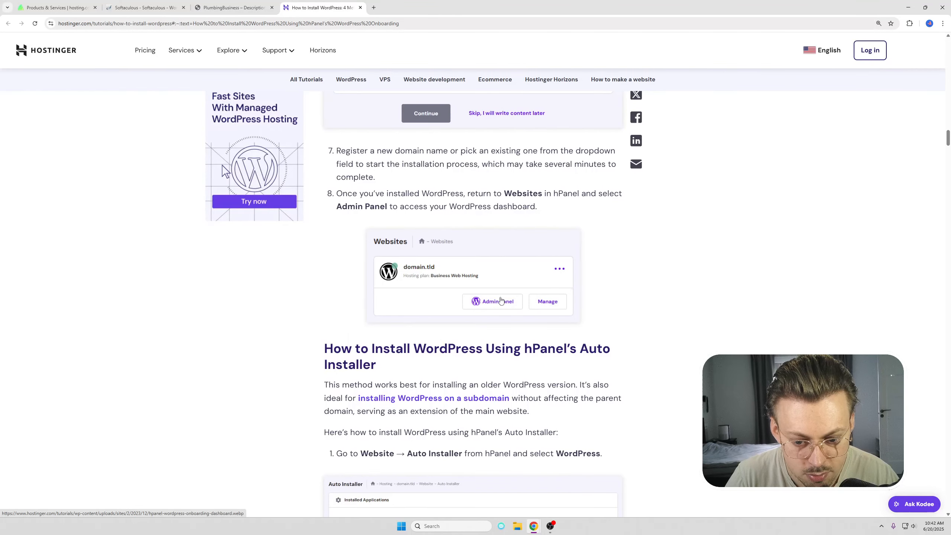
scroll(501, 300, "down", 3)
scroll(450, 256, "up", 2)
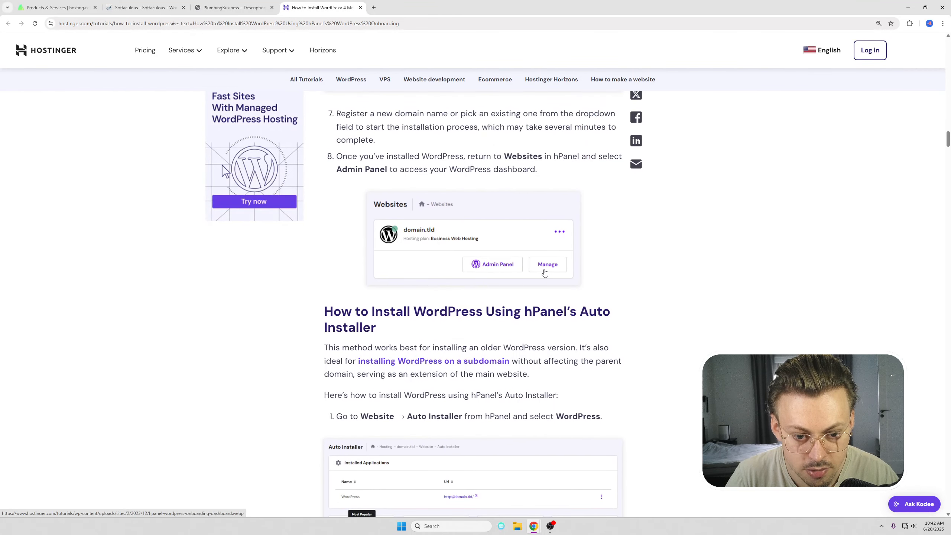
- Return to the PlumbingBusiness site and open its WordPress admin login page at myawesomebusinessllc.com/wp-admin
key("ctrl+shift+Tab")
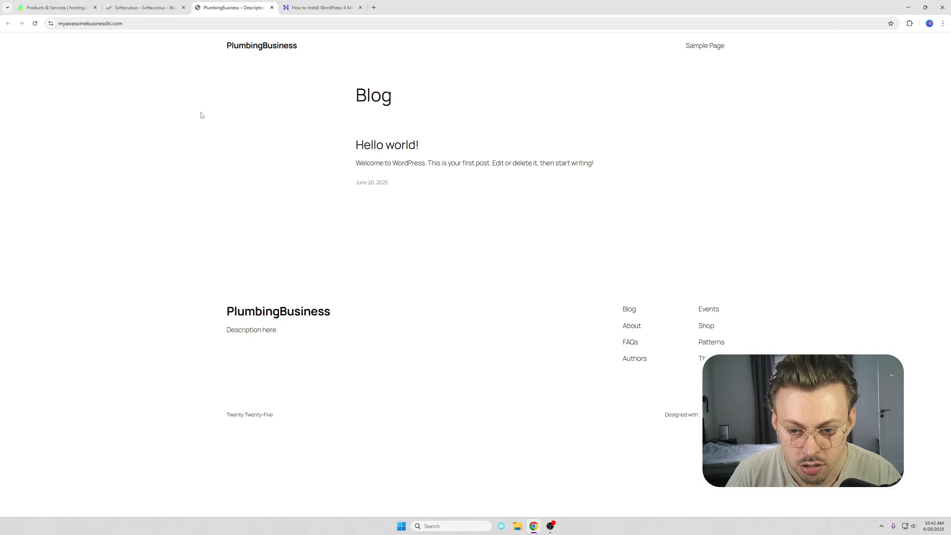
left_click(220, 23)
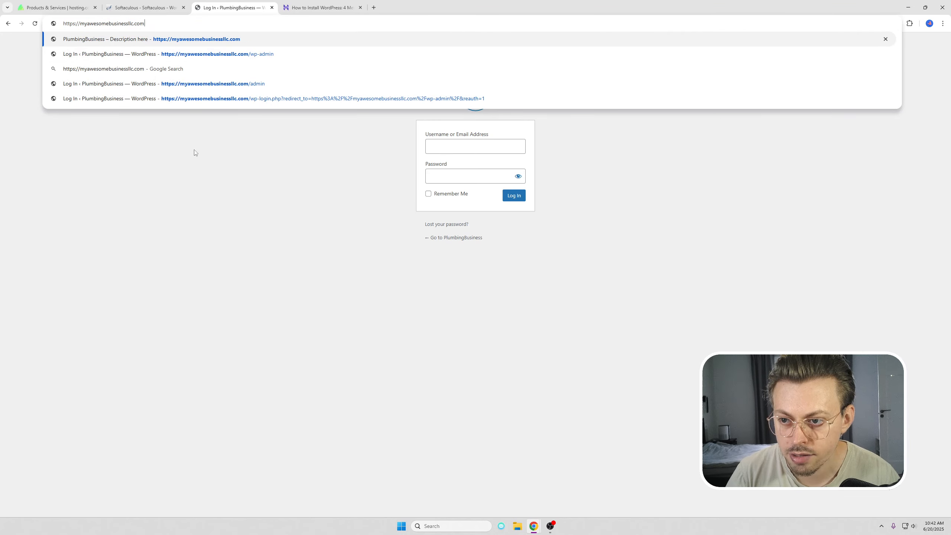
left_click(194, 150)
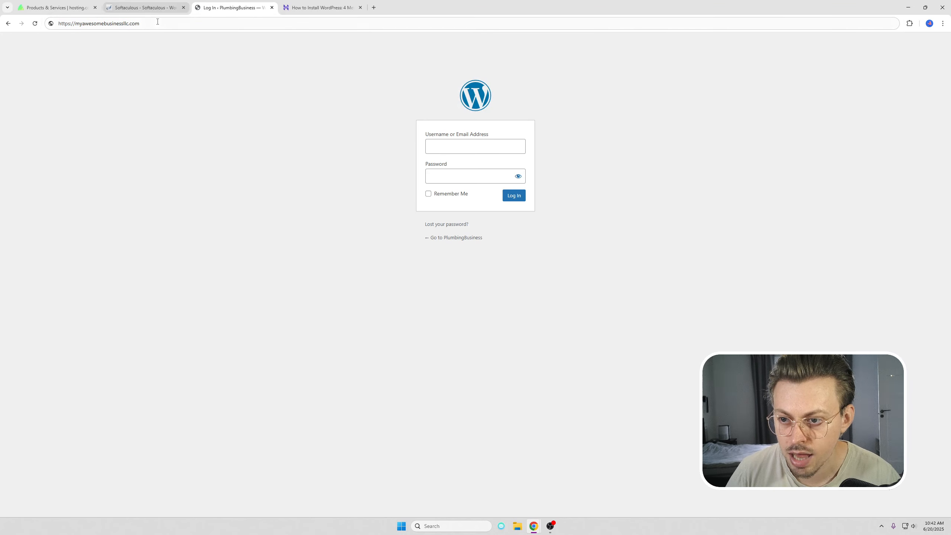
left_click(211, 25)
left_click(211, 26)
key("Return")
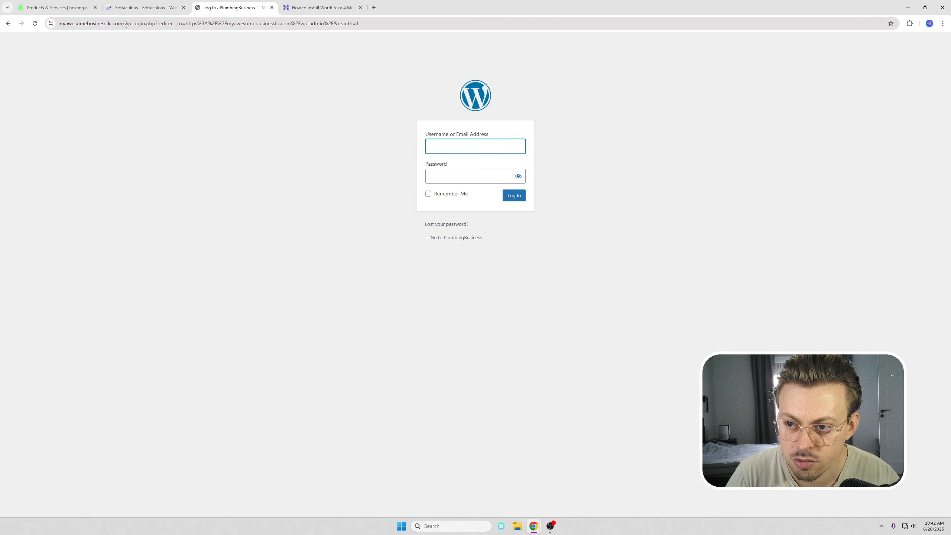
- Revisit the Softaculous confirmation and Hostinger tutorial pages, and log in to the WordPress dashboard with the admin username and account password
left_click(317, 148)
left_click(145, 8)
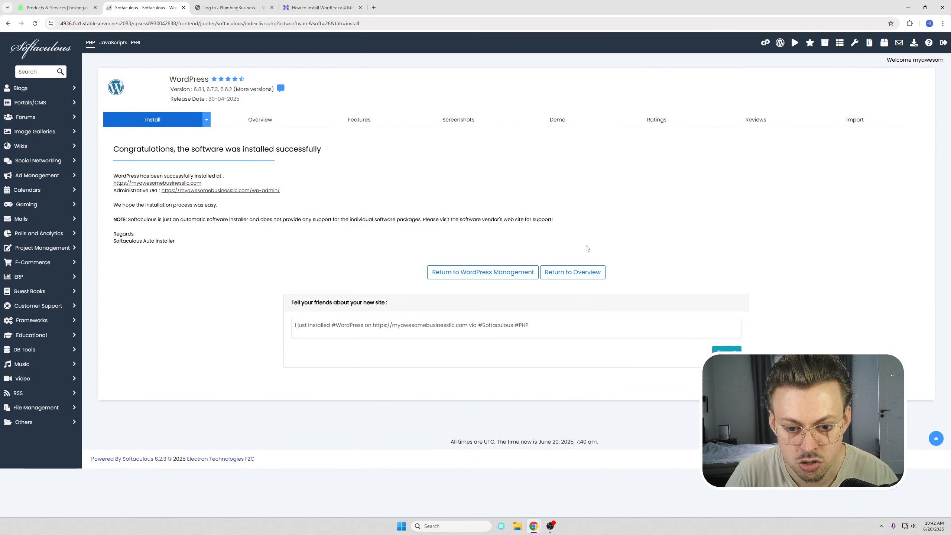
left_click(345, 5)
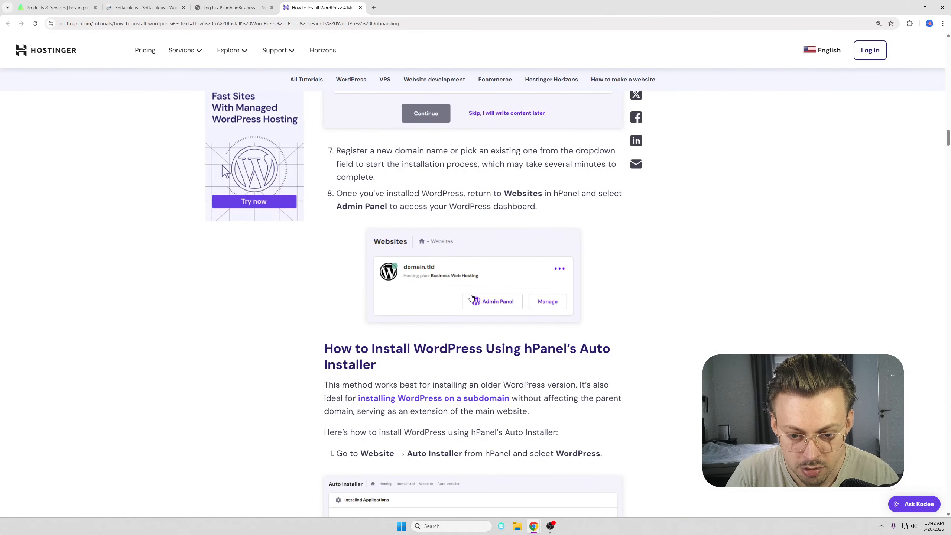
left_click(231, 7)
left_click(471, 147)
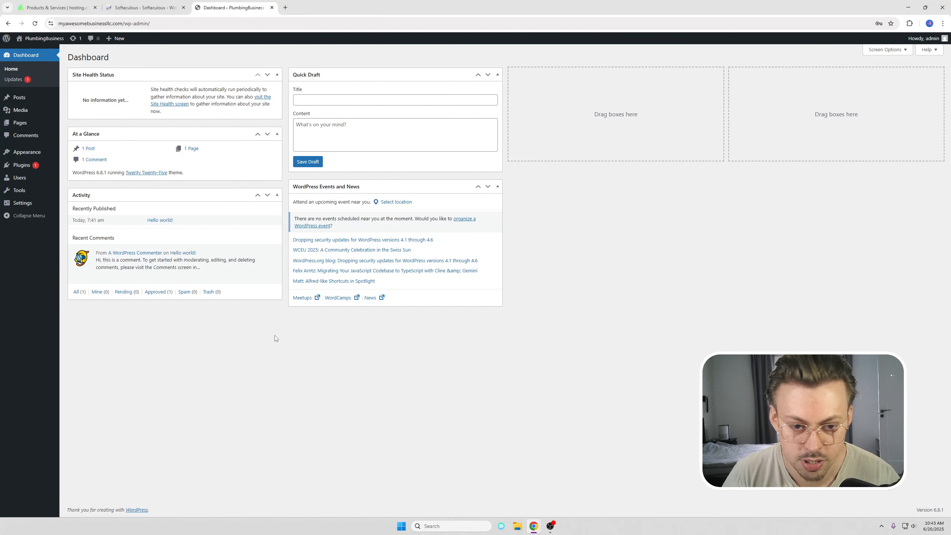
- Search the WordPress theme directory for "plumbing" to find a new theme for the site
mouse_move(28, 160)
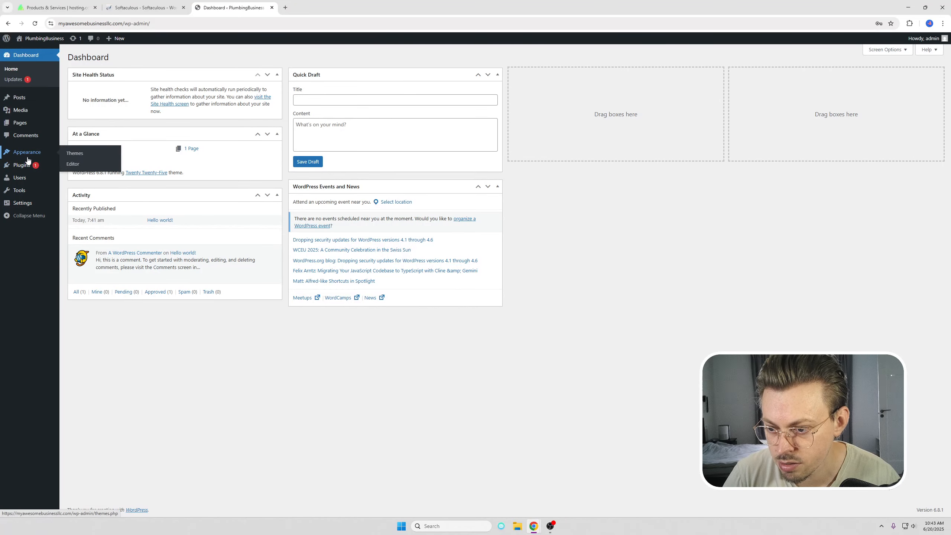
left_click(90, 156)
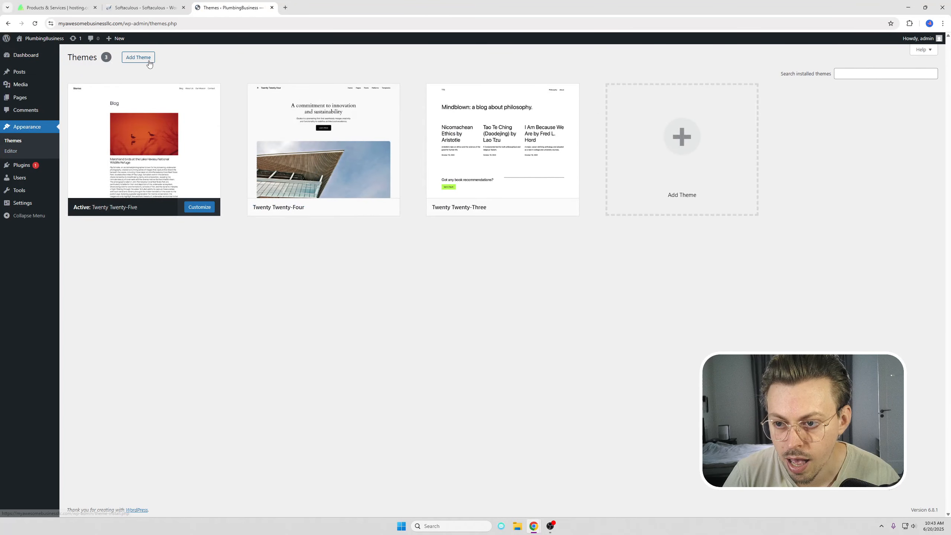
left_click(147, 62)
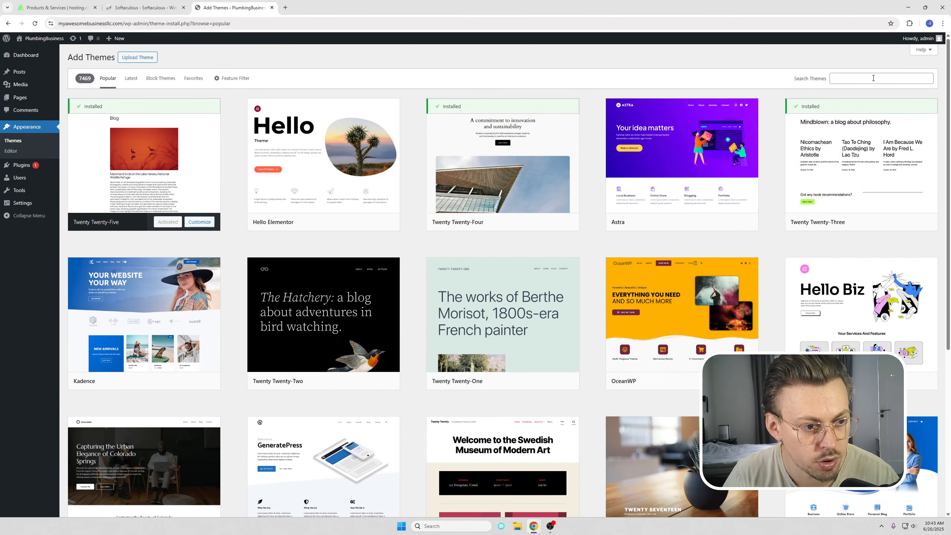
left_click(873, 78)
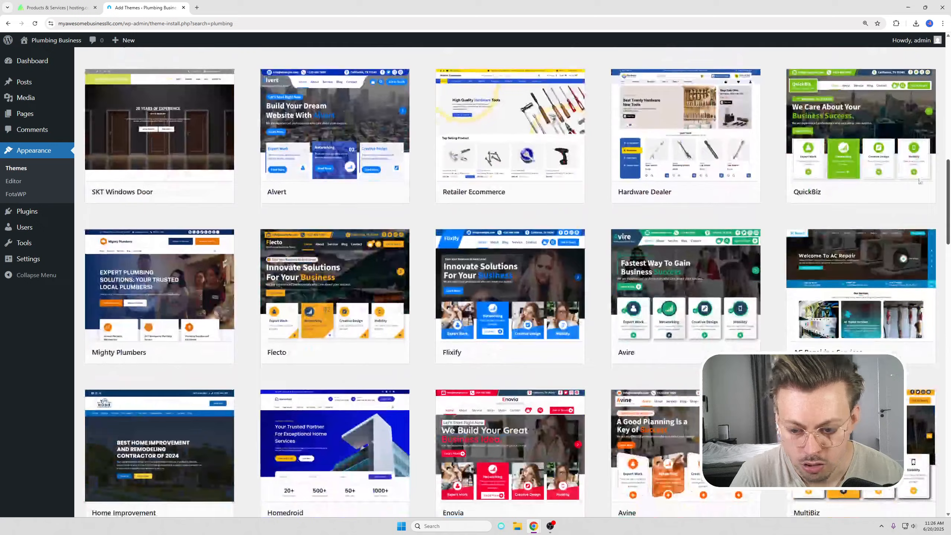
- Find the Fota Home Solutions theme in the plumbing results, preview its layout, and install and activate it
scroll(899, 266, "down", 15)
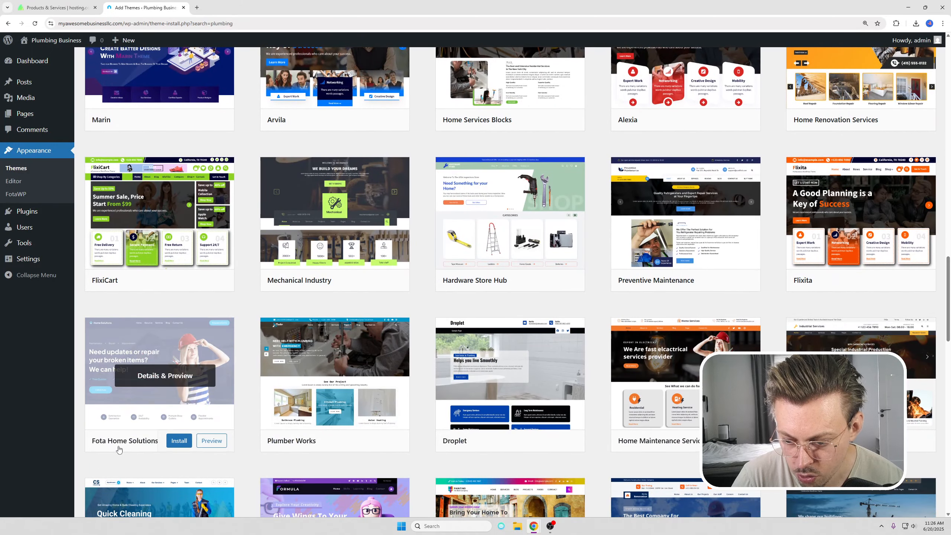
left_click(186, 343)
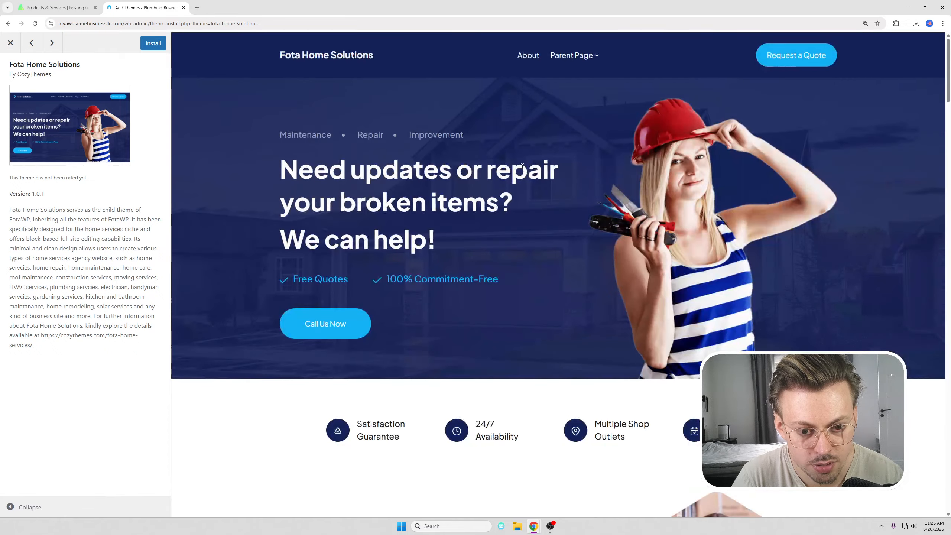
scroll(518, 298, "down", 6)
scroll(516, 298, "down", 12)
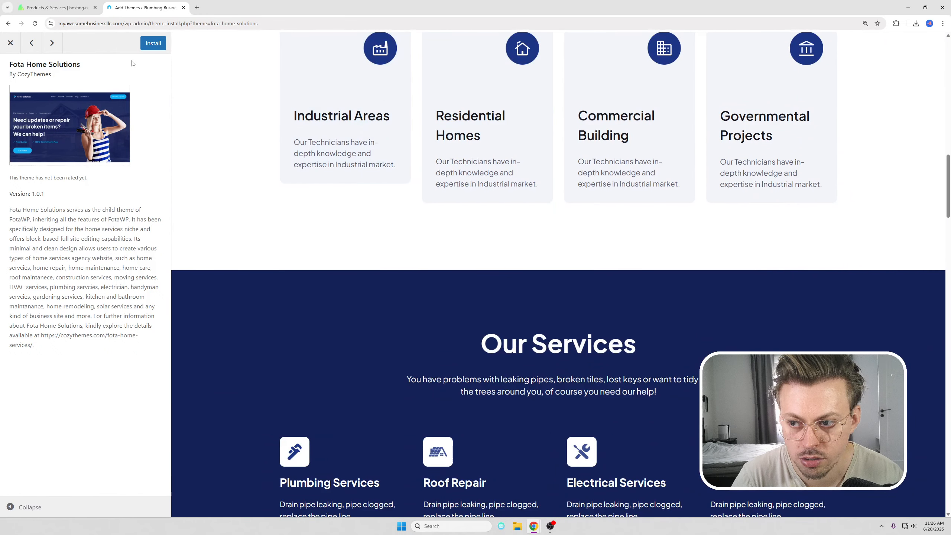
left_click(152, 45)
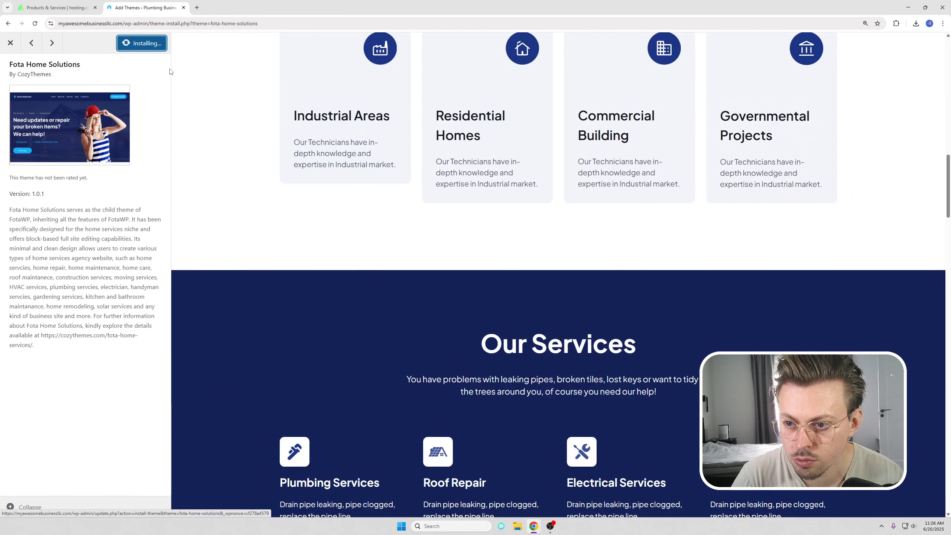
left_click(146, 45)
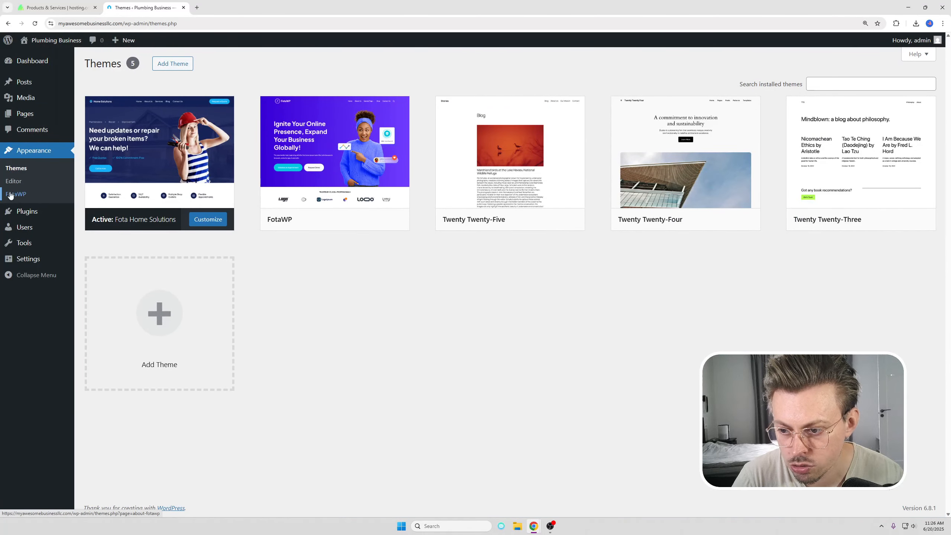
- Install all plugins recommended by FotaWP, and activate the free version of Cozy Blocks without opting in to email notifications
left_click(15, 194)
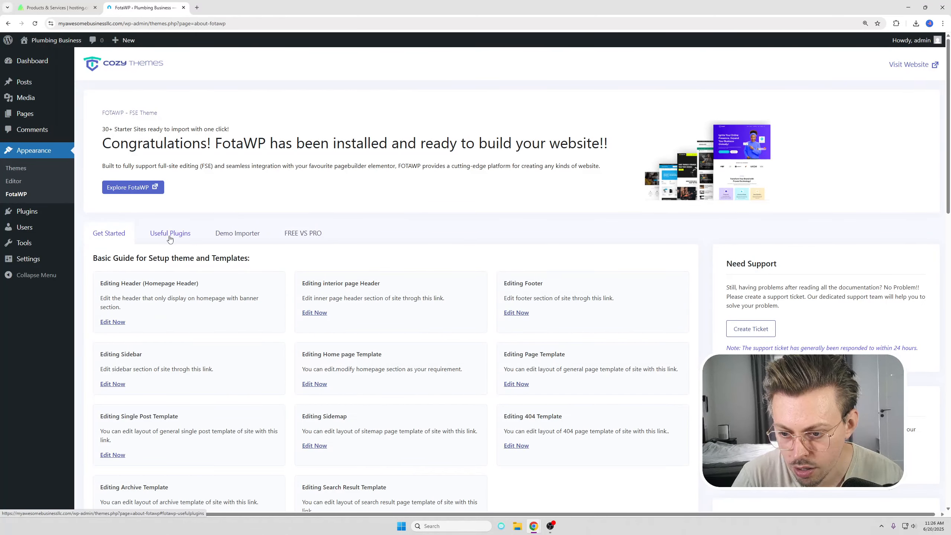
left_click(170, 233)
scroll(161, 224, "down", 4)
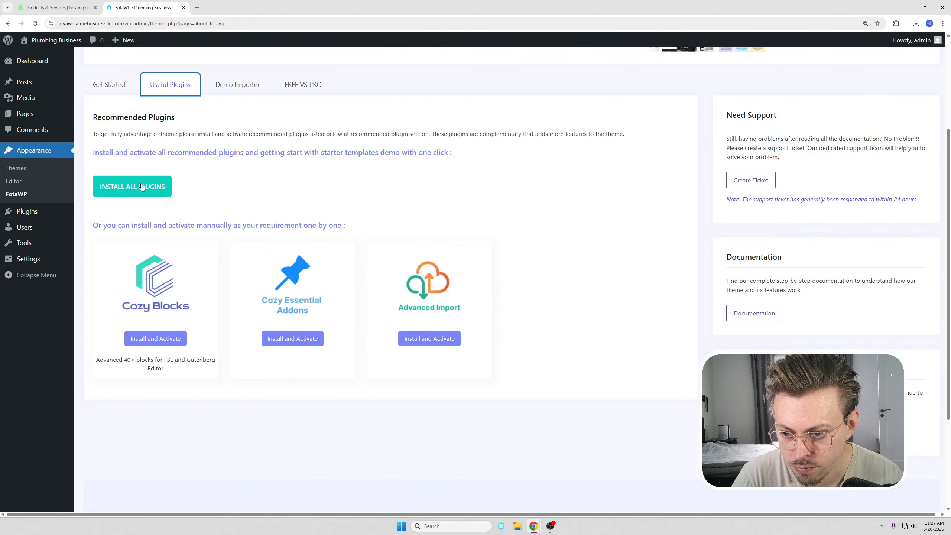
left_click(127, 190)
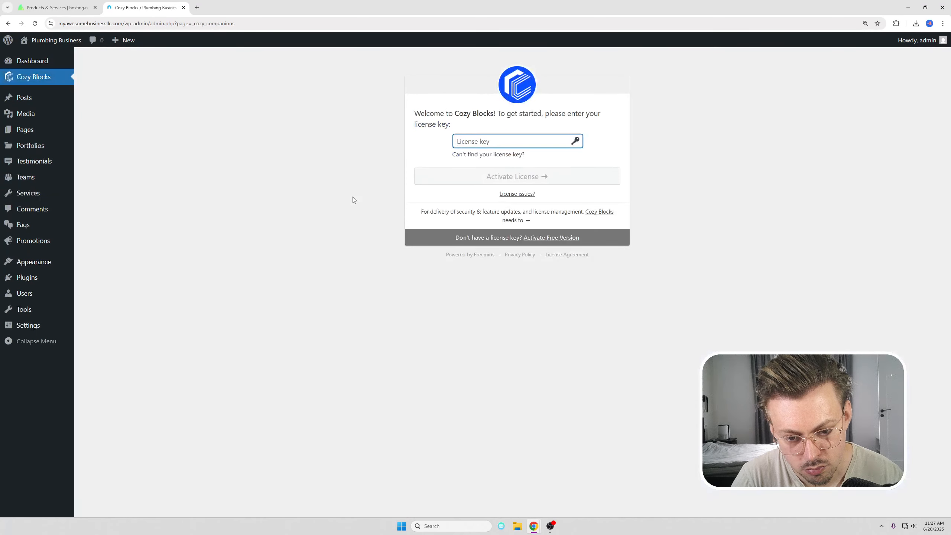
left_click(558, 238)
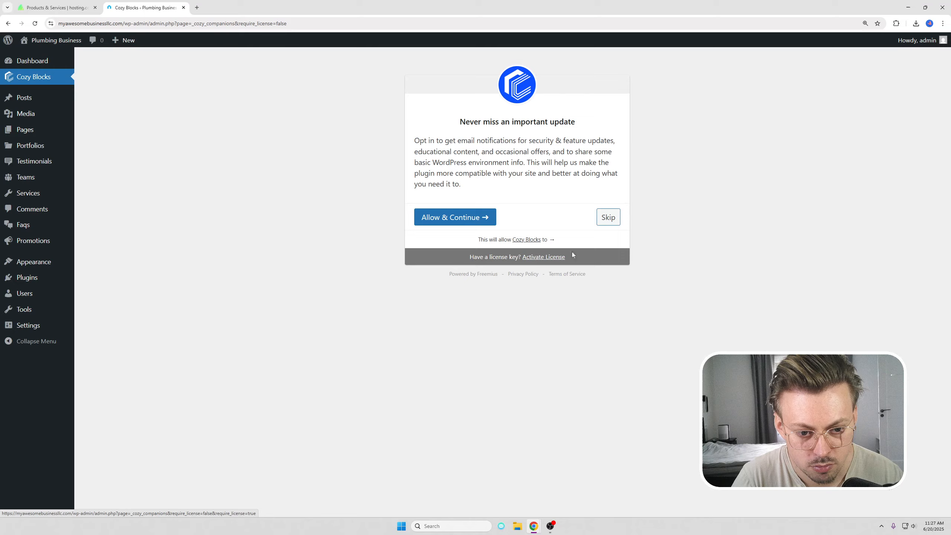
left_click(608, 217)
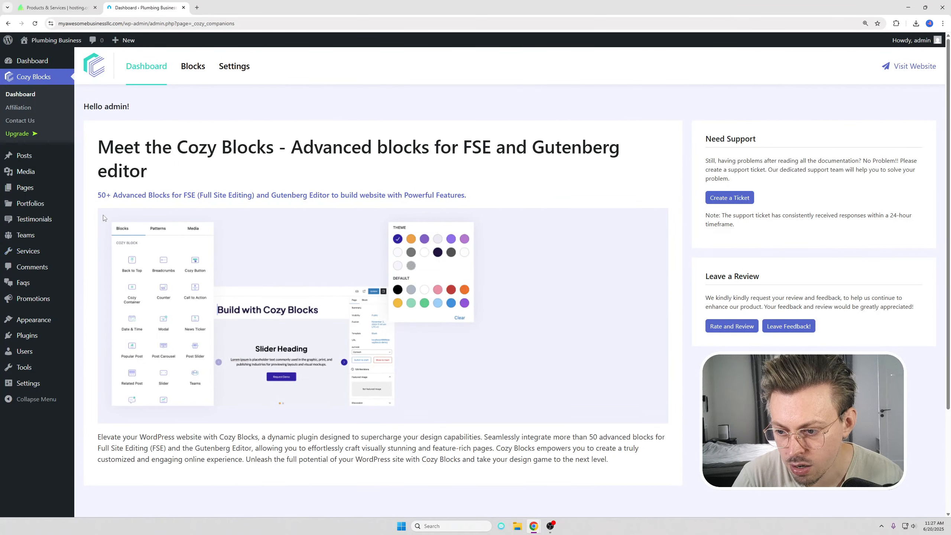
- Import the free Fota Home Solutions demo content with CT Demo Importer
mouse_move(61, 325)
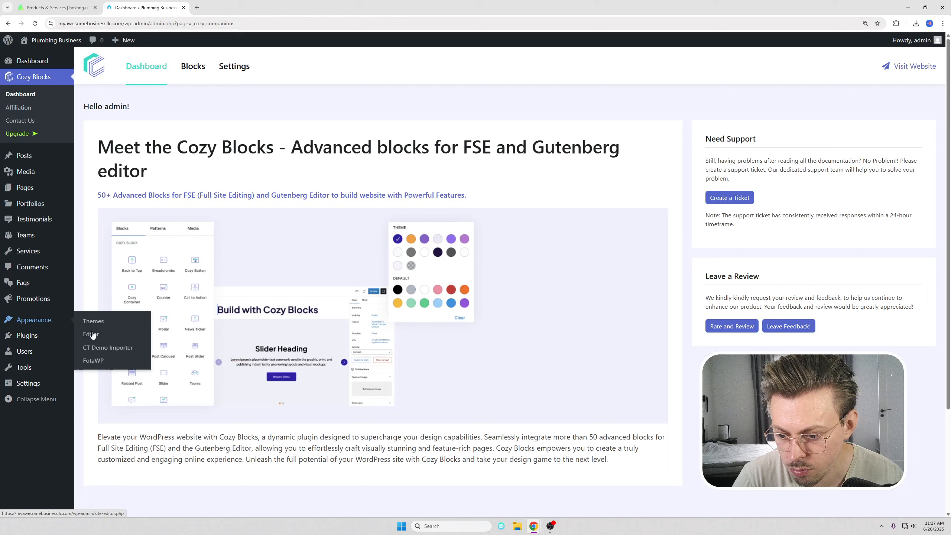
left_click(114, 349)
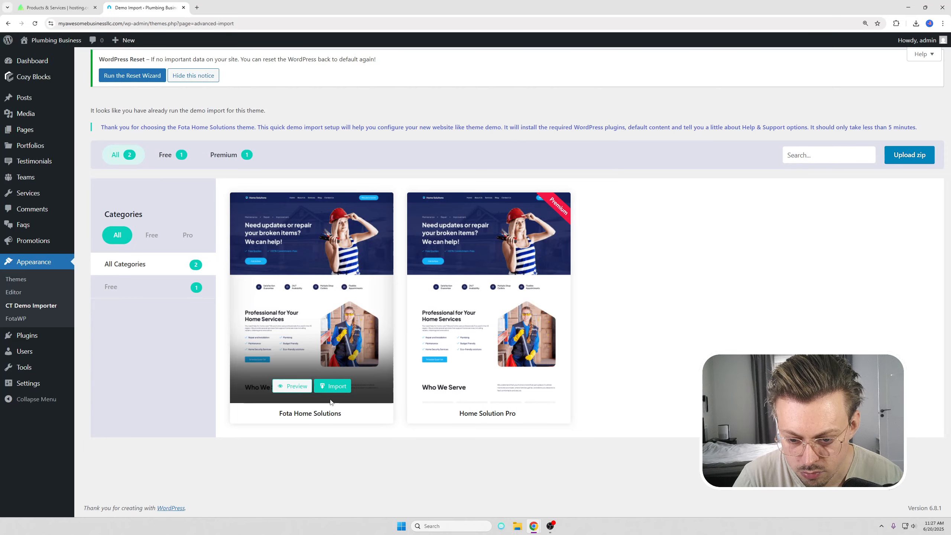
left_click(331, 386)
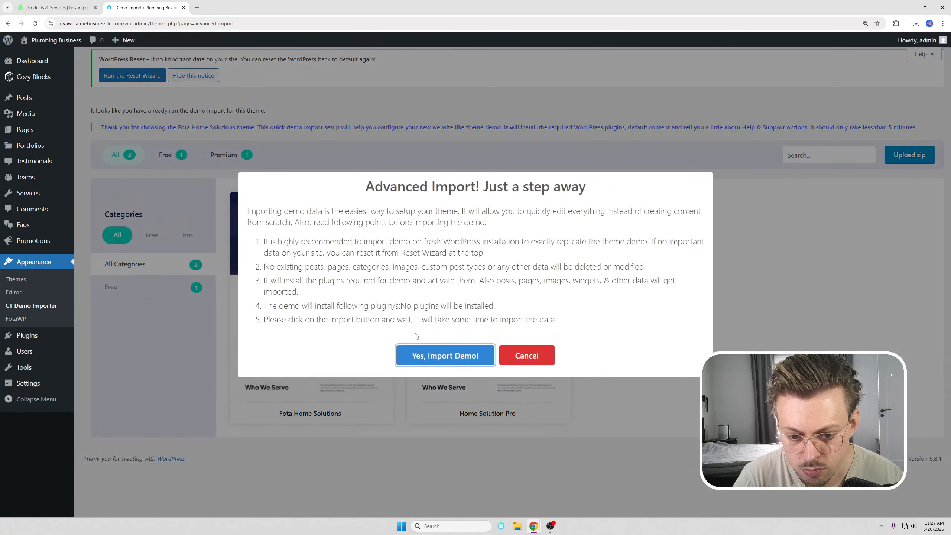
left_click(446, 355)
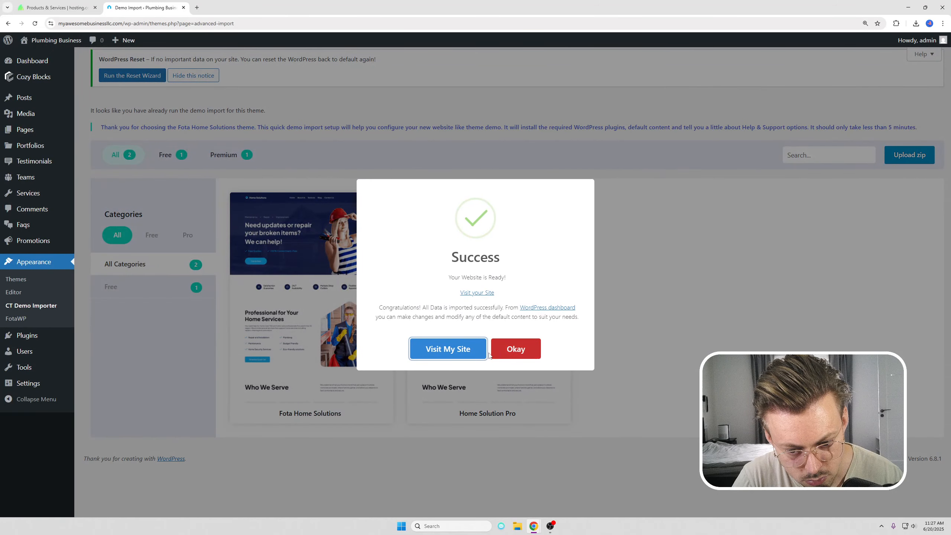
- Visit the imported site and review its homepage sections from the hero banner down to the footer
left_click(485, 352)
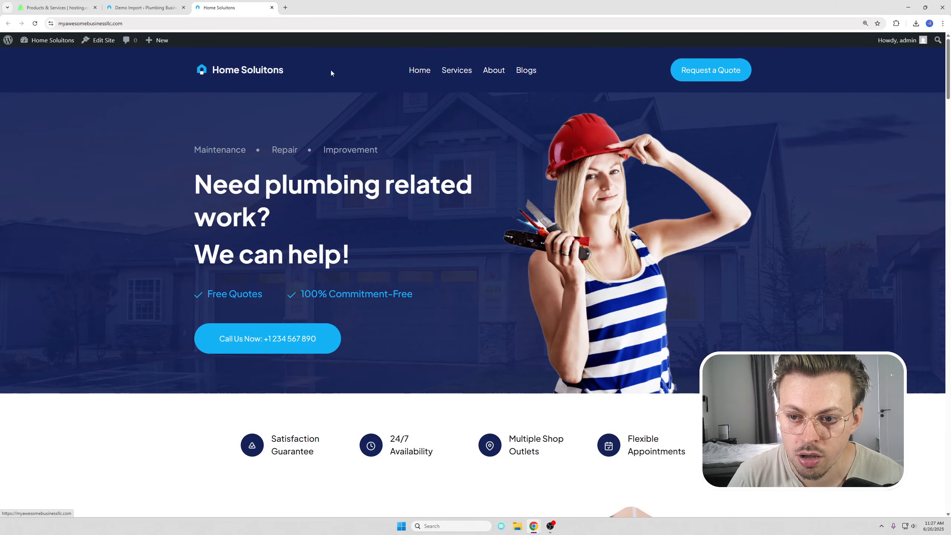
scroll(625, 229, "down", 15)
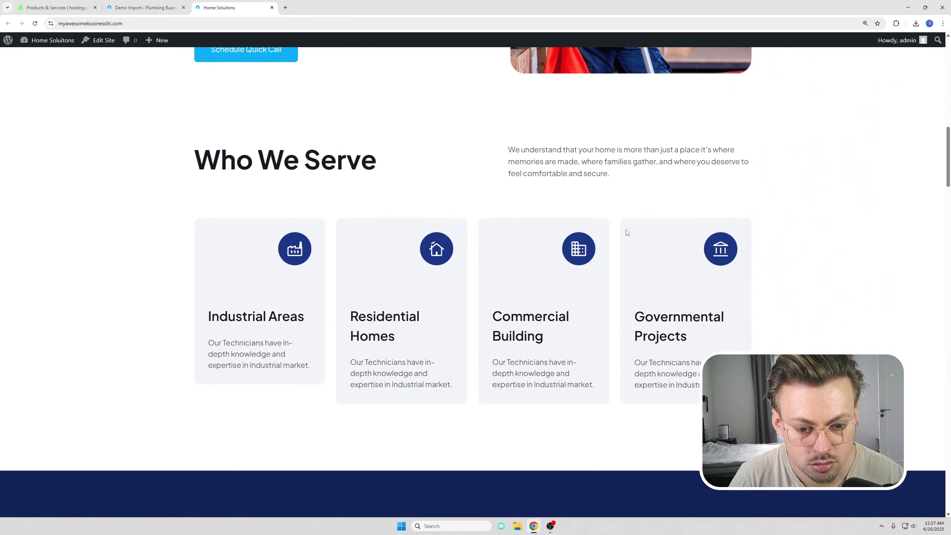
scroll(626, 232, "down", 20)
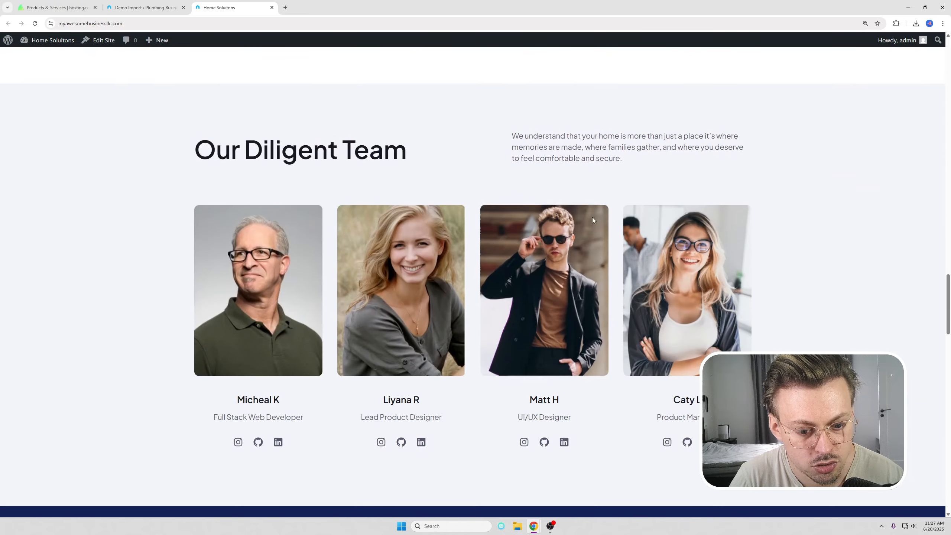
scroll(592, 219, "down", 20)
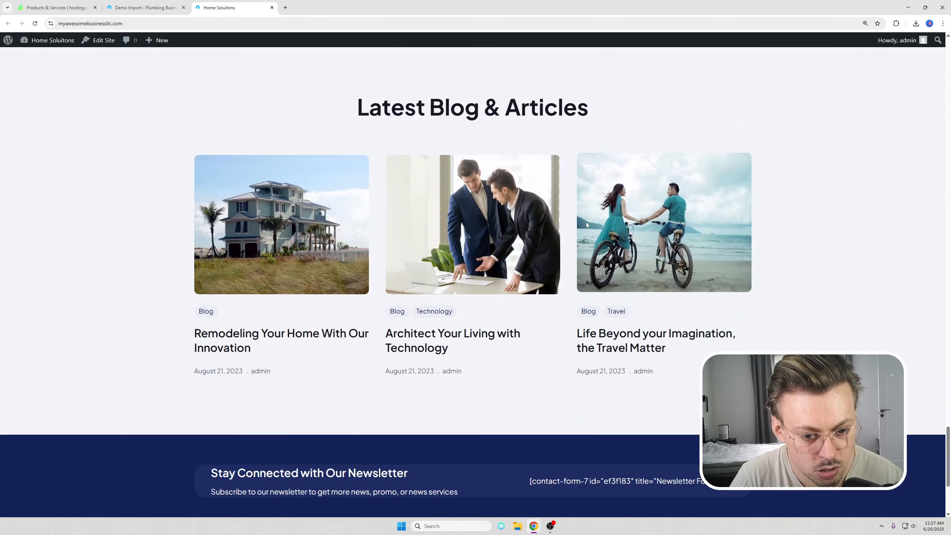
scroll(587, 224, "down", 5)
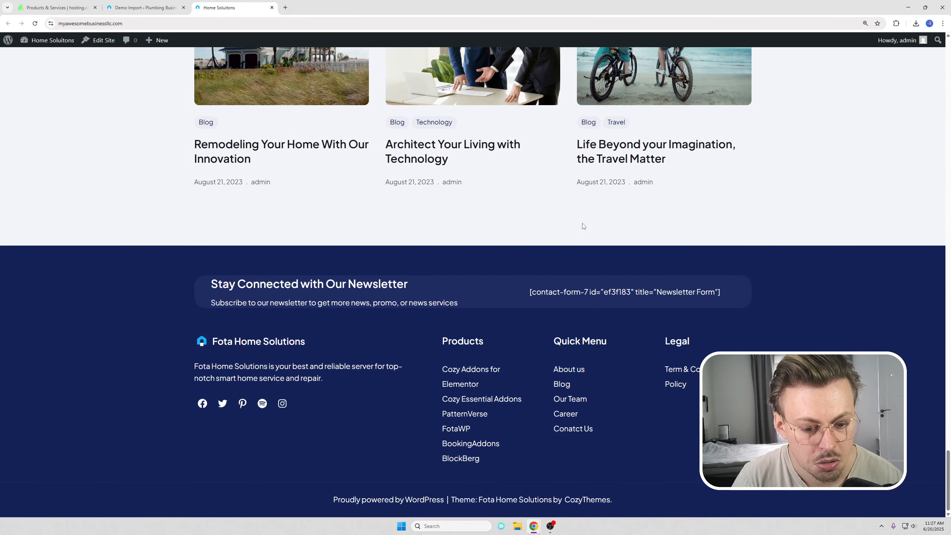
key("Home")
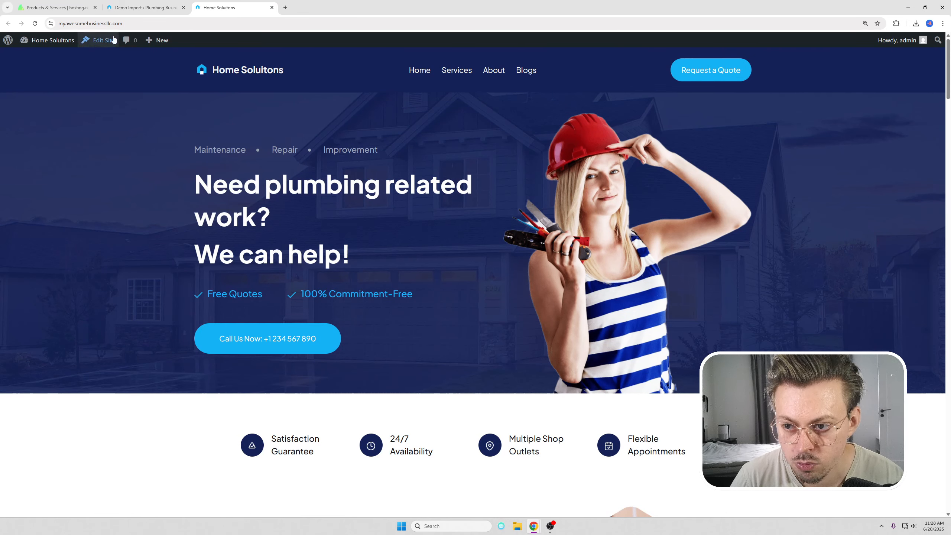
- Open the Blog Home template in the site editor and change the header's site title to "Plumbing Business"
left_click(96, 42)
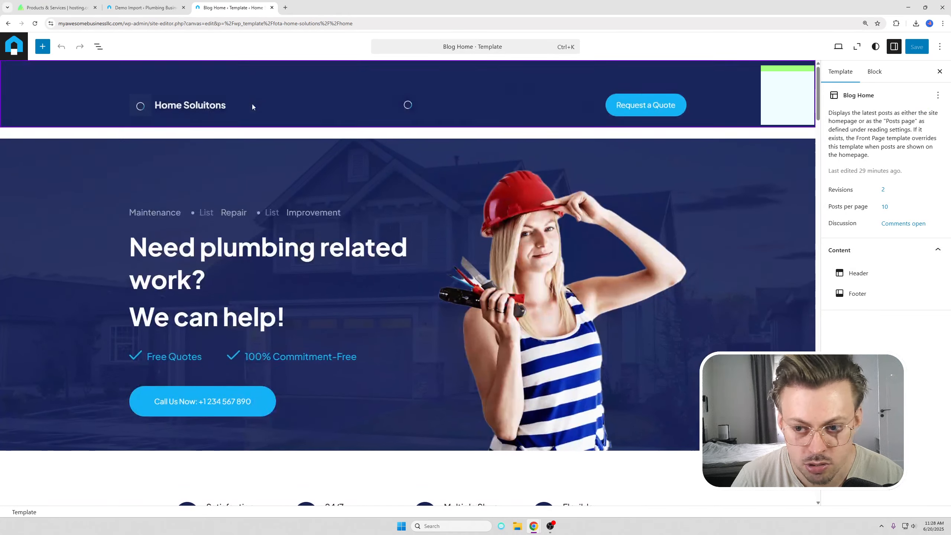
left_click(192, 108)
triple_click(180, 107)
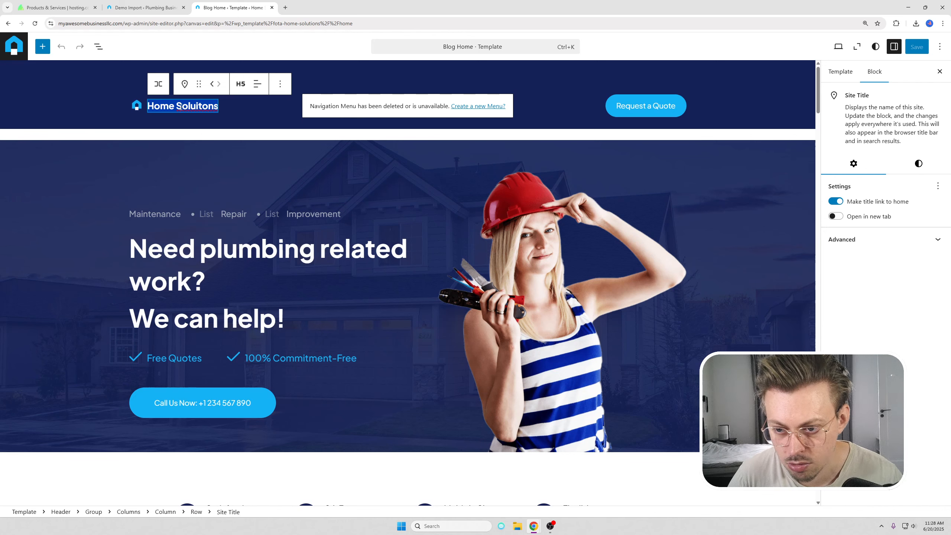
type("Plumbing")
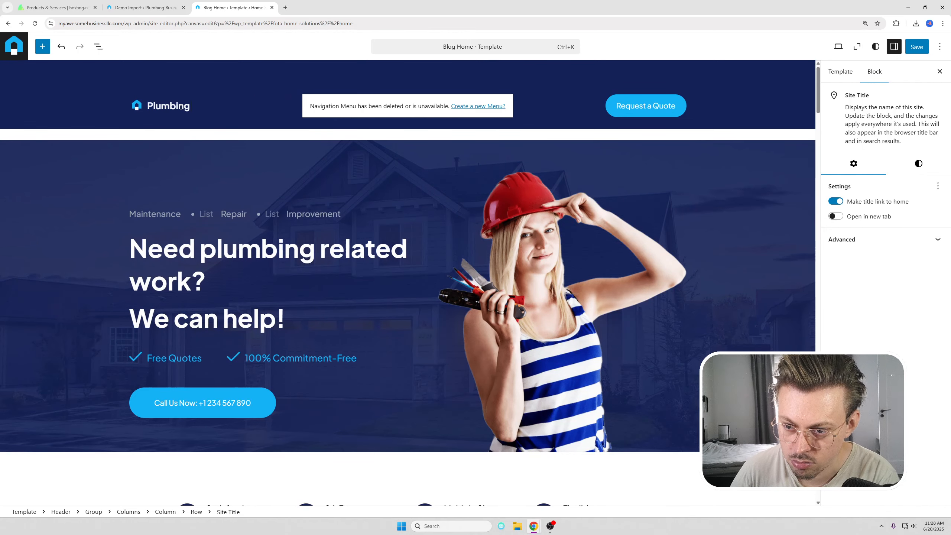
type(" Business")
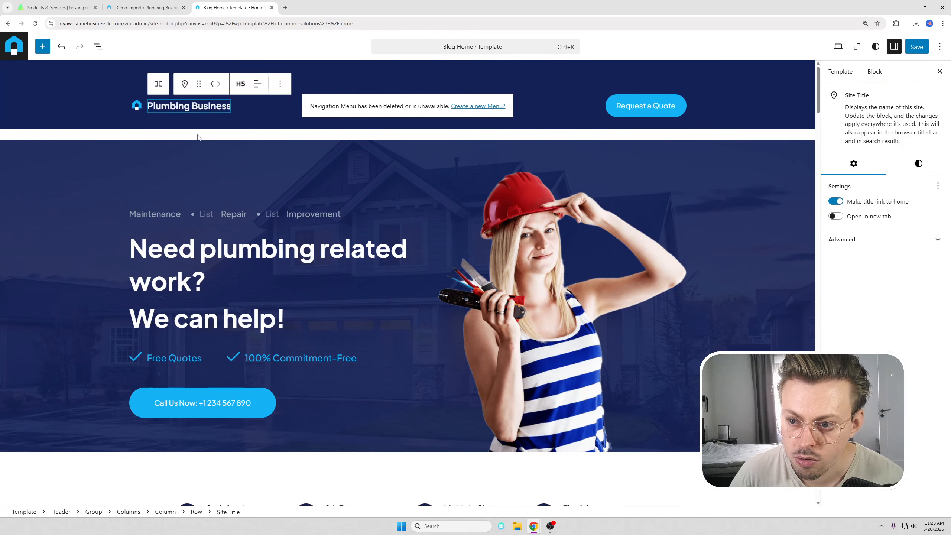
- Replace the header's site logo by uploading the image file whose name starts with 9a334239
left_click(153, 113)
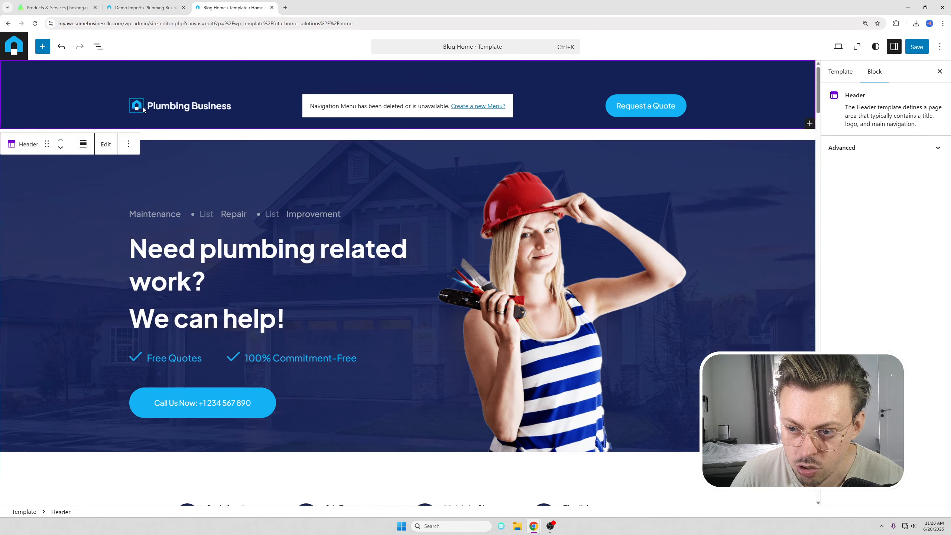
left_click(137, 107)
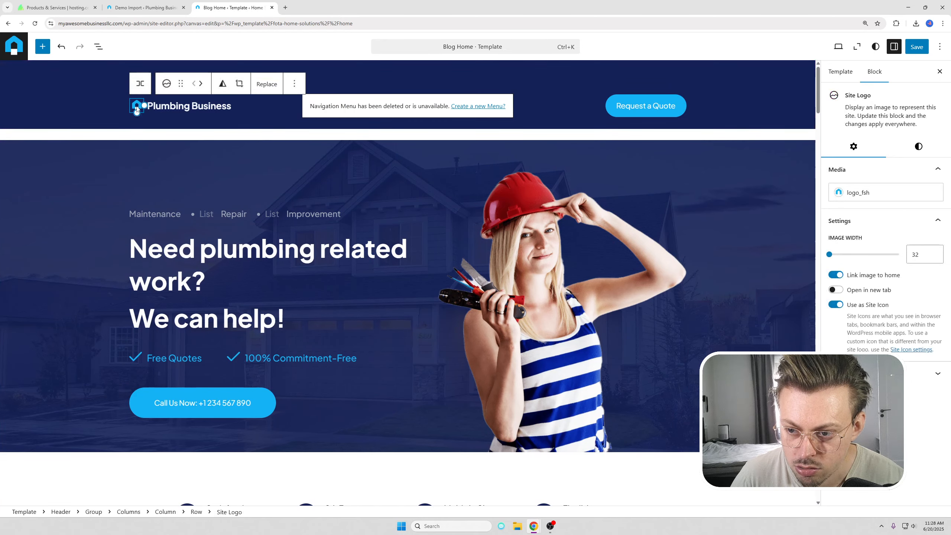
left_click(266, 85)
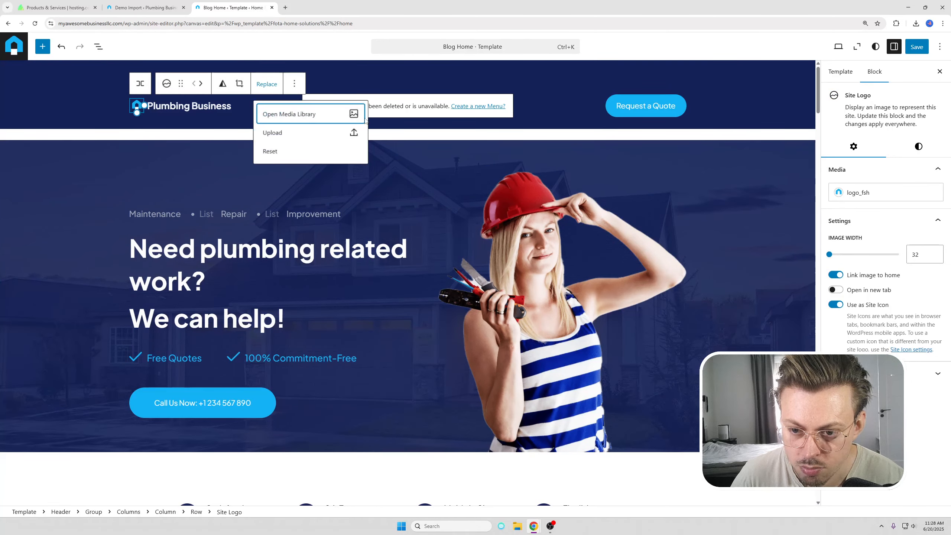
left_click(310, 137)
double_click(249, 158)
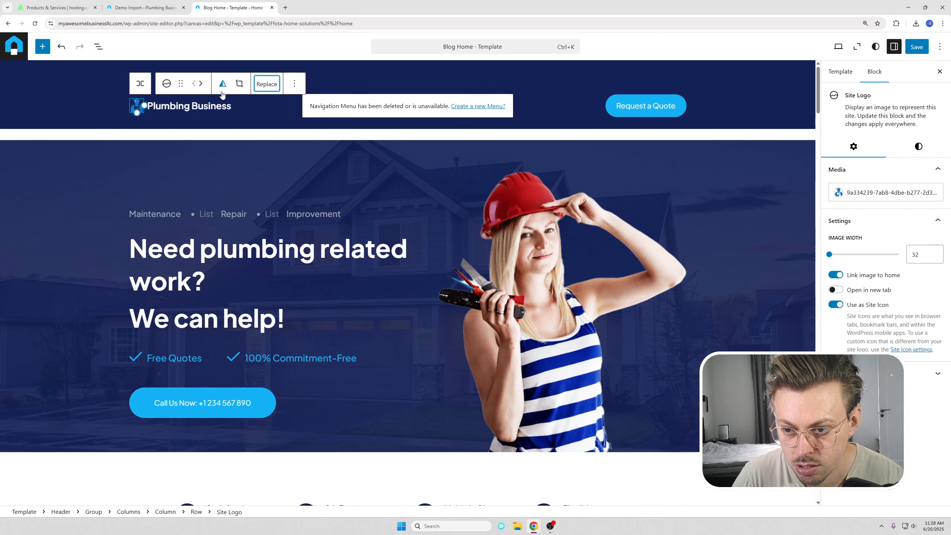
- Delete the site logo block from the header and undo the deletion
left_click(295, 84)
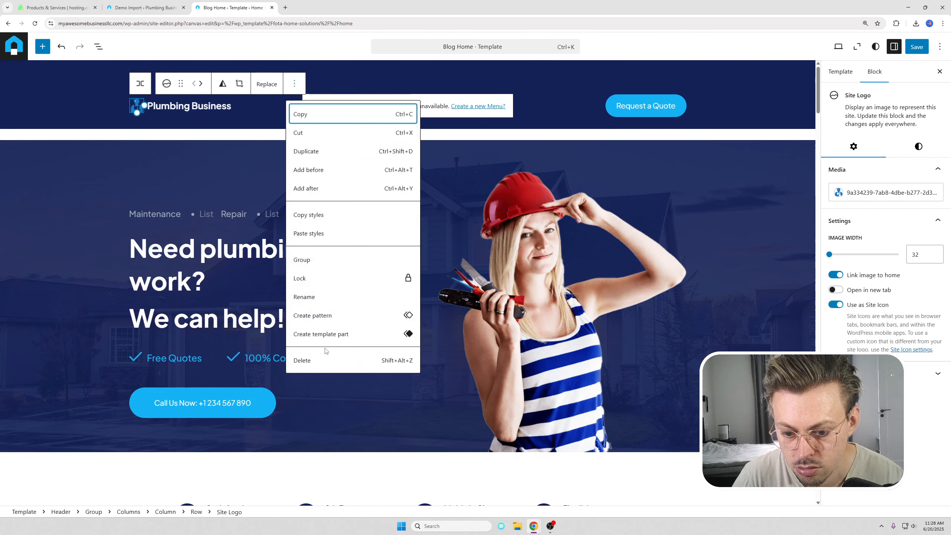
left_click(362, 362)
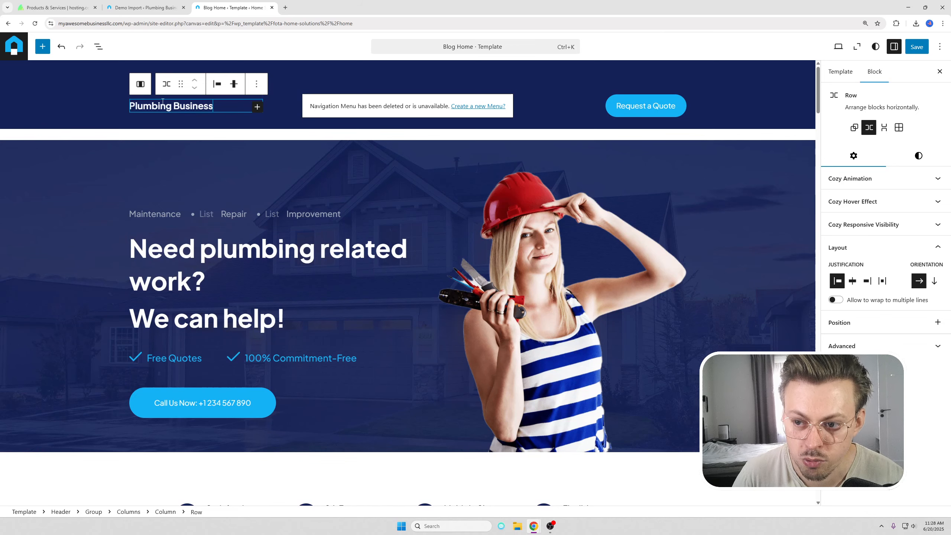
left_click(61, 47)
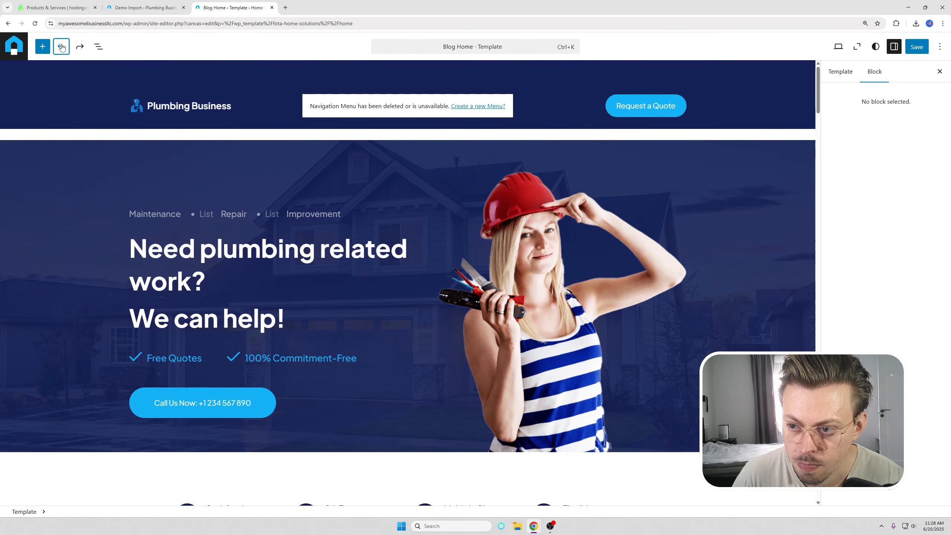
- Change the header's site title to "PlumbingBusiness"
left_click(142, 110)
left_click(195, 111)
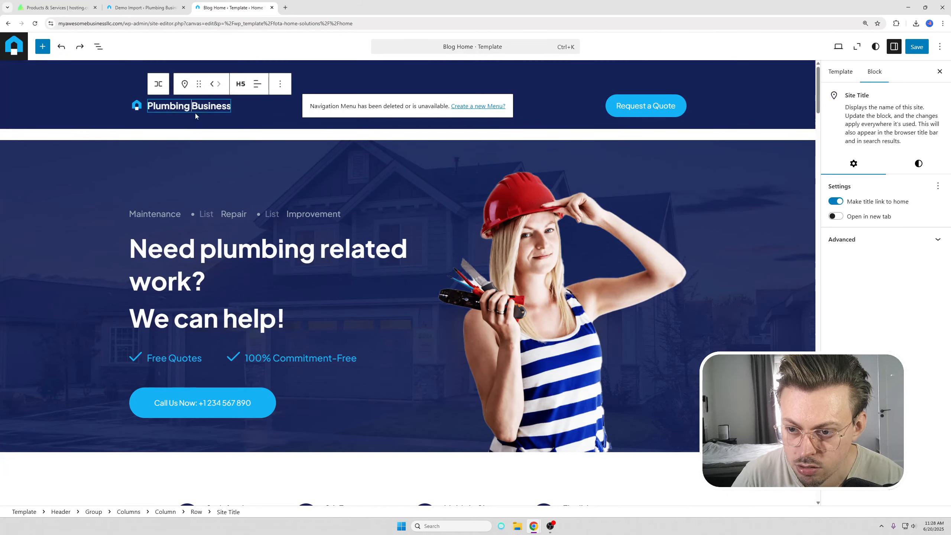
left_click(194, 137)
scroll(197, 143, "down", 2)
scroll(221, 140, "up", 2)
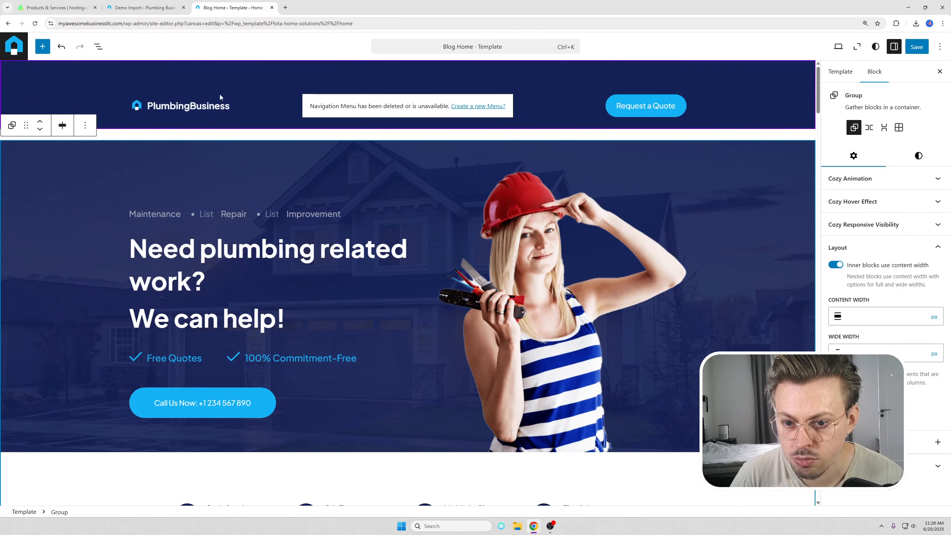
- Try to delete the Buttons block holding Request a Quote from the header
left_click(585, 98)
left_click(597, 102)
left_click(680, 81)
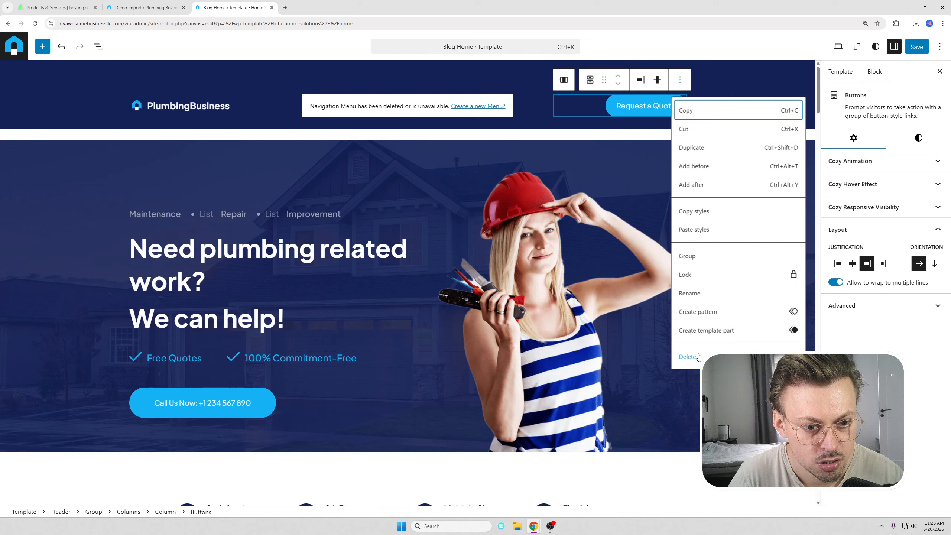
left_click(698, 356)
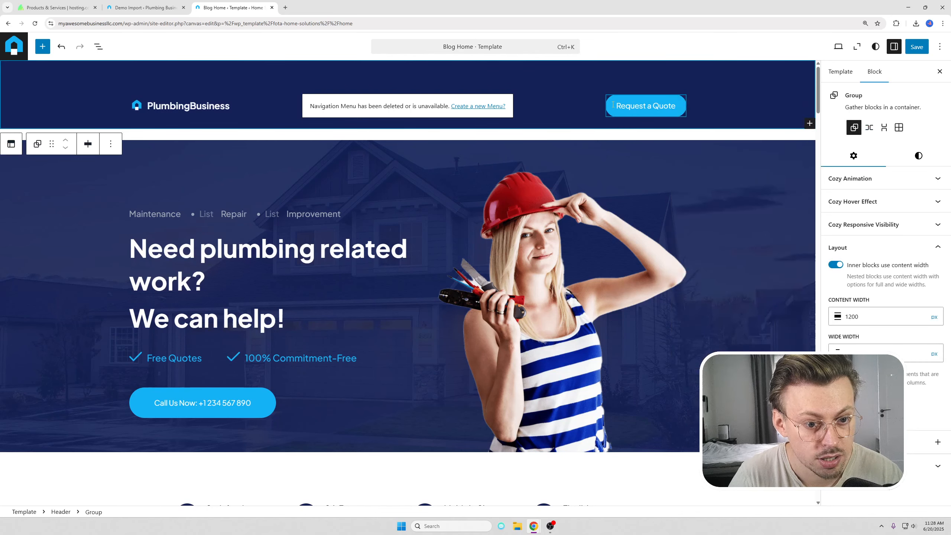
- Examine the link field and editable label of the header's Request a Quote button
left_click(612, 105)
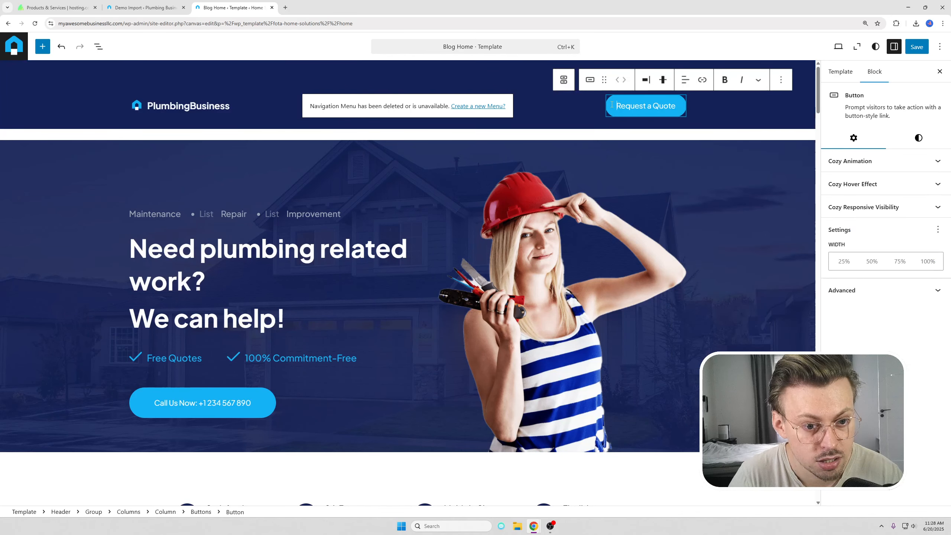
left_click(701, 81)
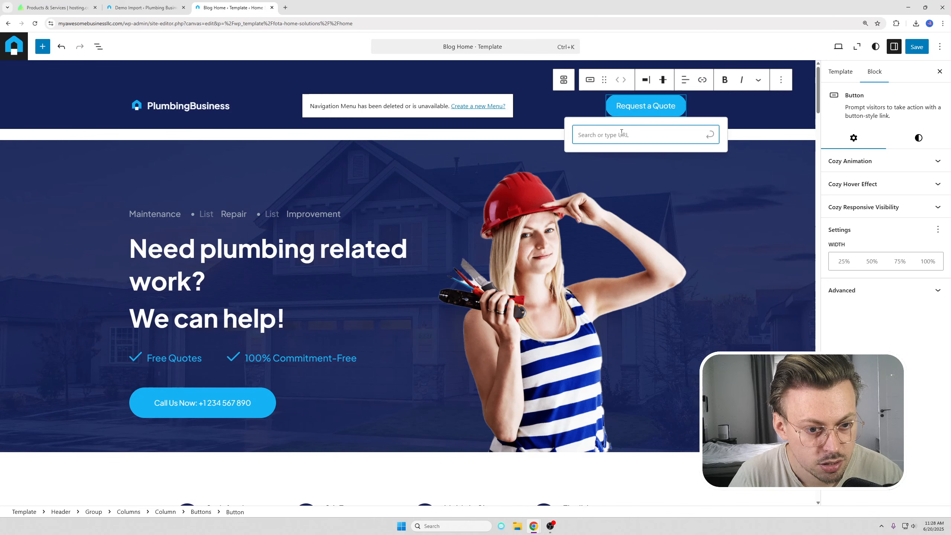
left_click_drag(676, 106, 647, 105)
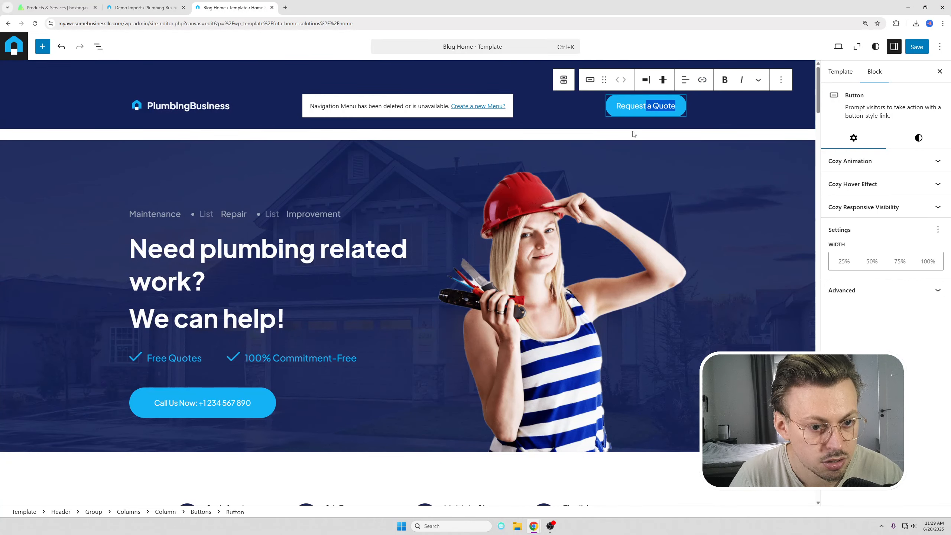
left_click(629, 146)
scroll(579, 135, "down", 2)
scroll(544, 169, "up", 2)
- Delete the Request a Quote Buttons block and its emptied column from the header
left_click(577, 106)
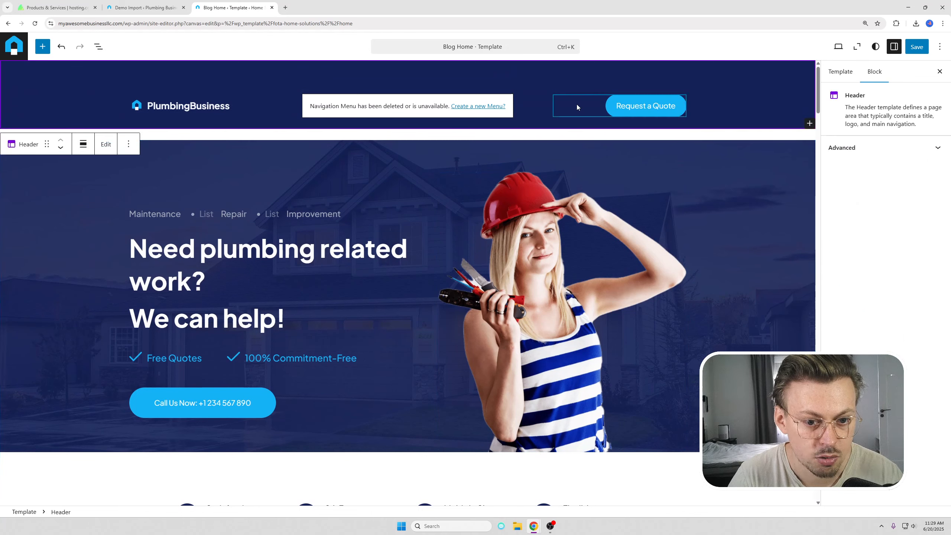
left_click(587, 102)
left_click(679, 79)
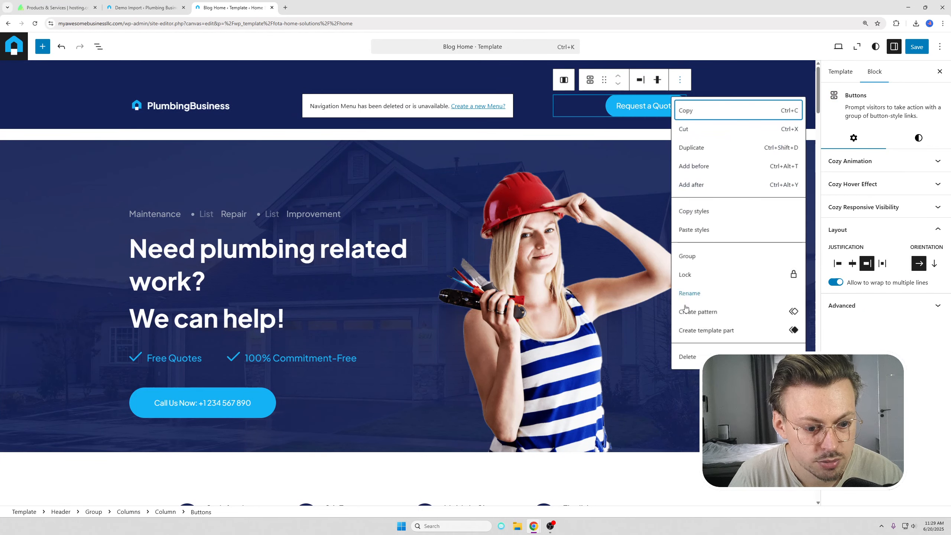
left_click(687, 357)
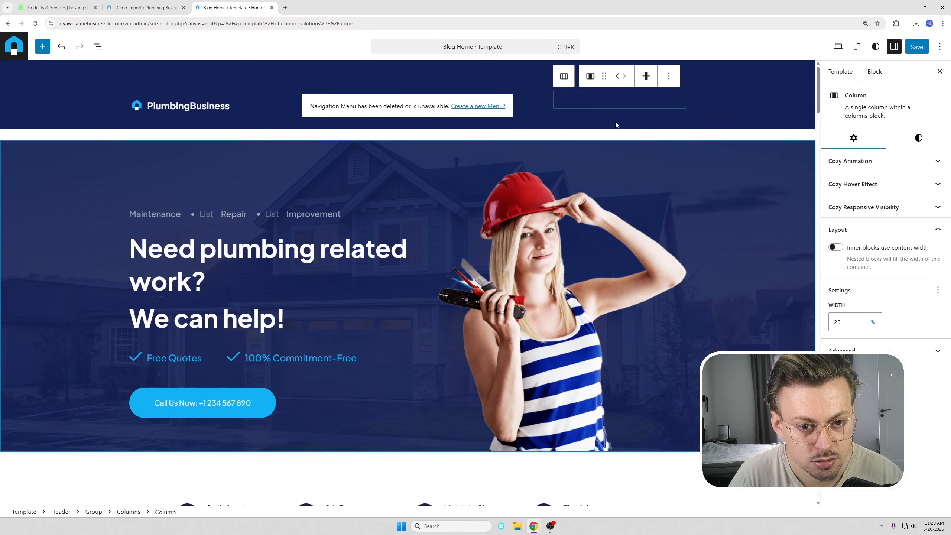
left_click(598, 101)
left_click(669, 76)
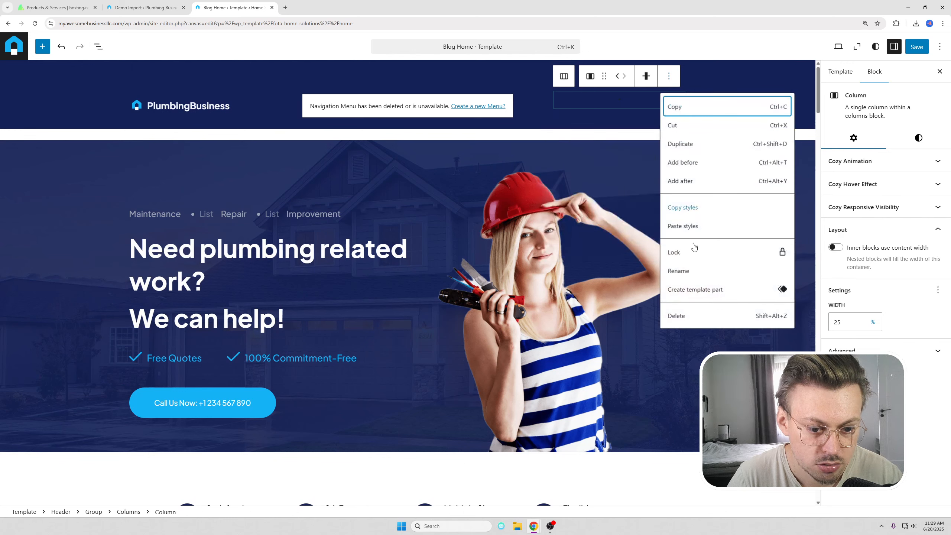
left_click(699, 316)
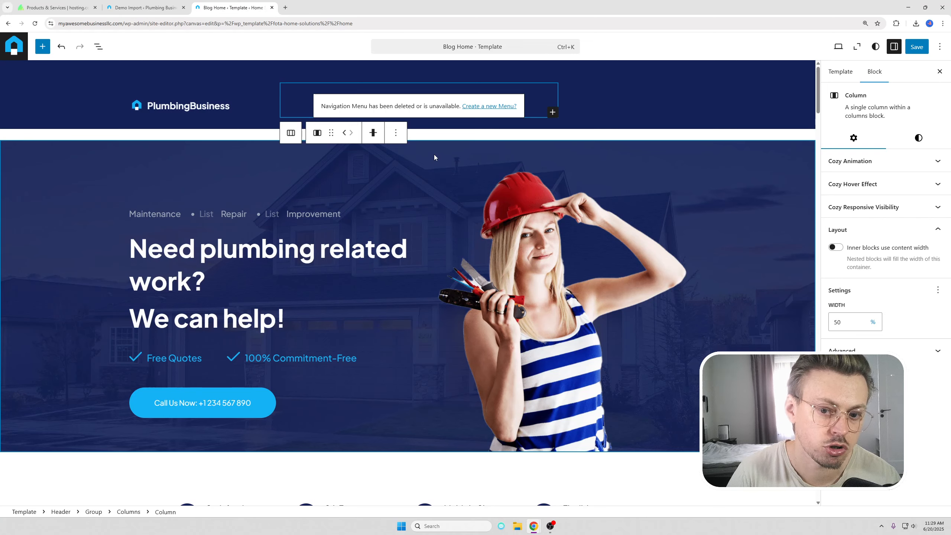
- Create a new navigation menu in the header and add a Page List to it
left_click(478, 106)
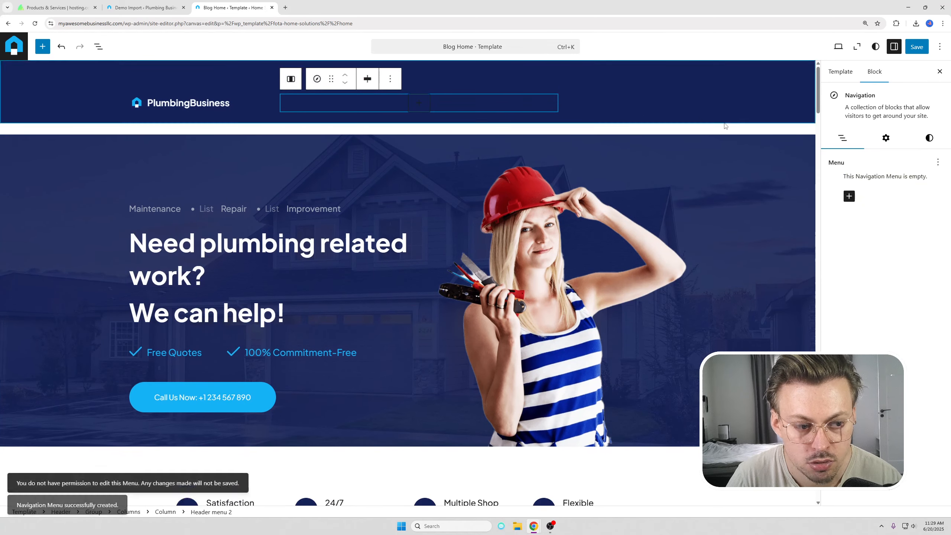
left_click(849, 196)
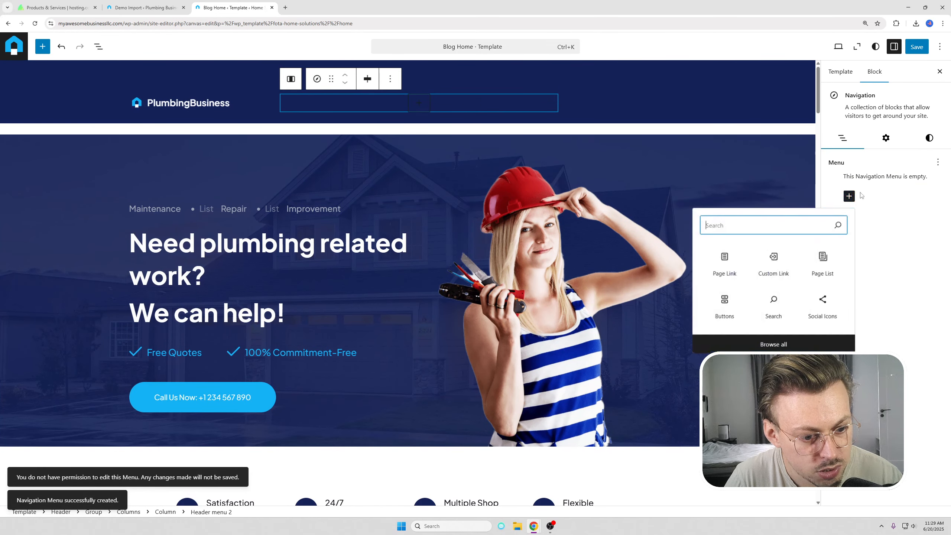
left_click(820, 262)
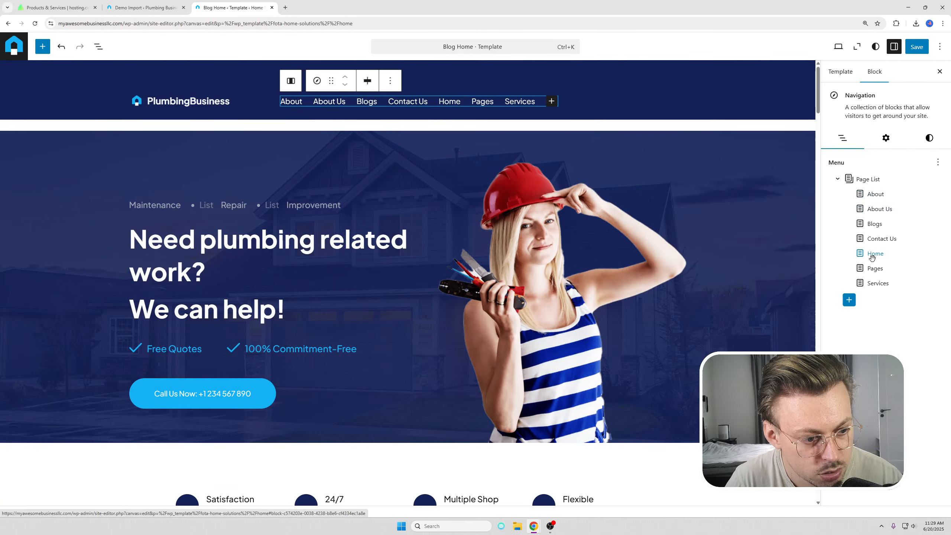
- Convert the Page List into individually editable menu links and move Home to the first position
left_click_drag(872, 254, 845, 206)
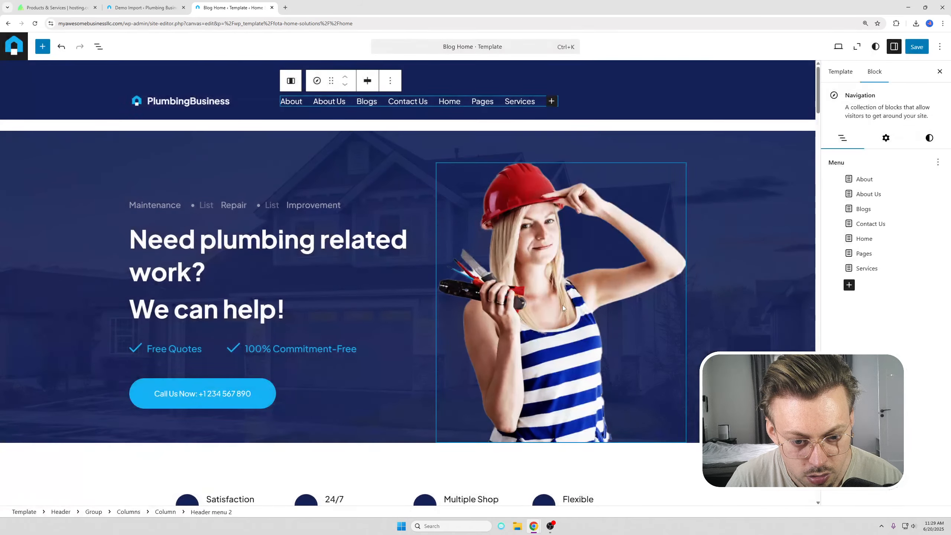
left_click(561, 305)
left_click_drag(864, 234, 872, 182)
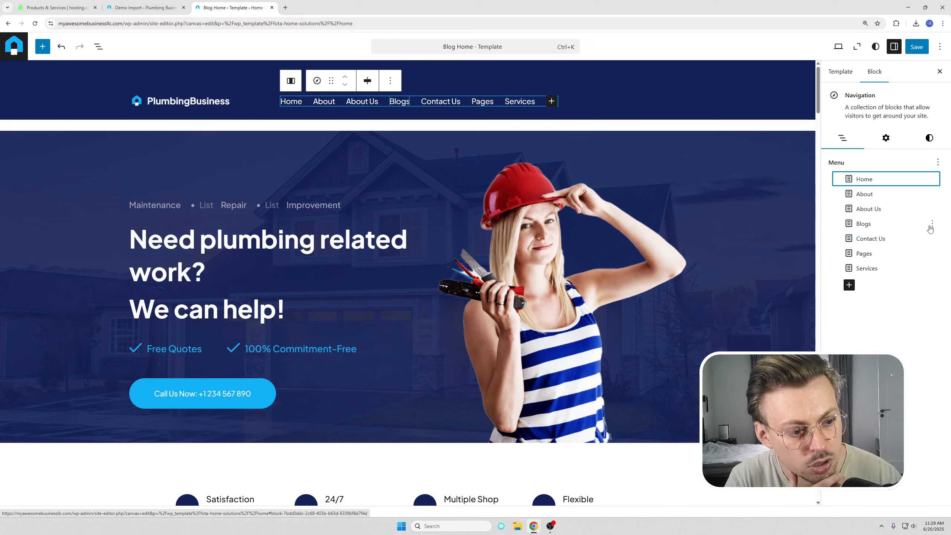
- Reduce the navigation menu to Home, About Us and Services by removing Blogs, Pages, the duplicate Services and the other extra links
left_click(932, 224)
left_click(861, 312)
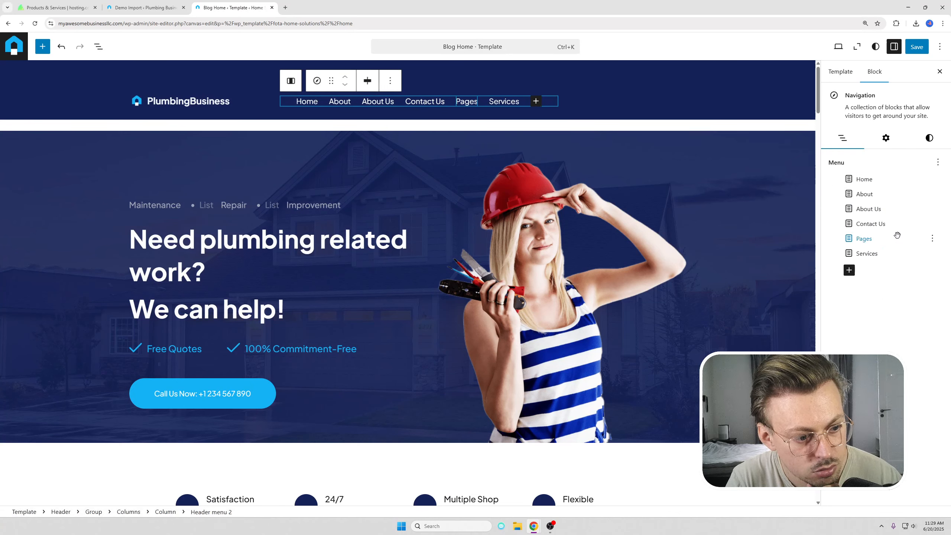
left_click(932, 239)
left_click(854, 326)
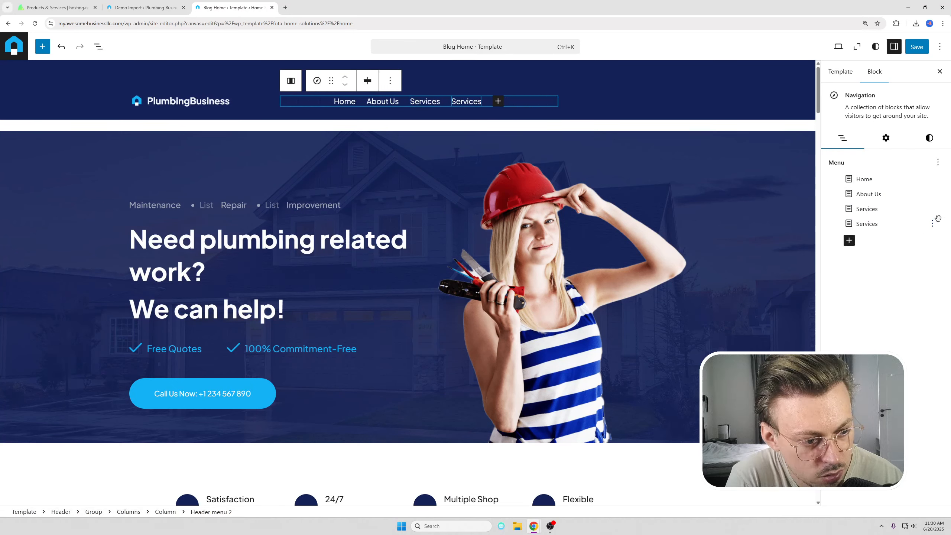
left_click(932, 224)
left_click(874, 312)
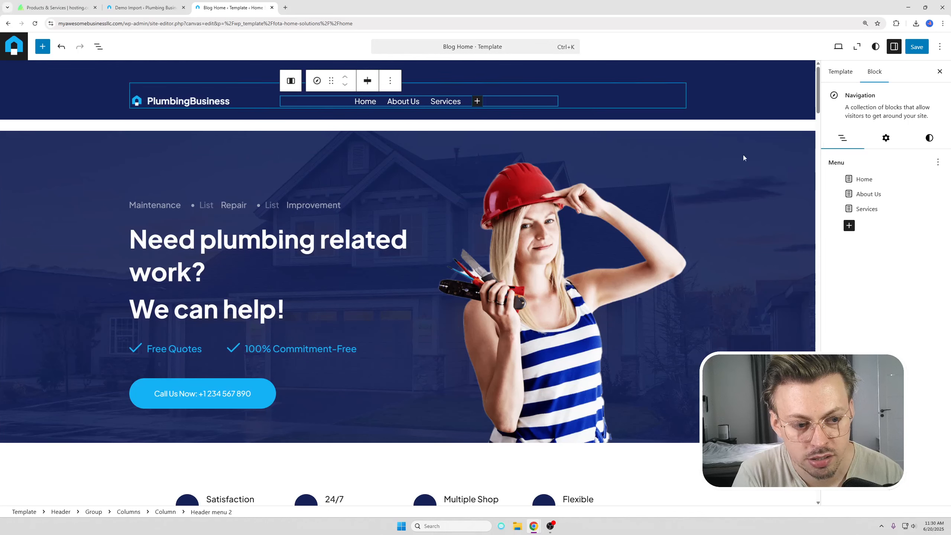
- Add a custom link to facebook.com/whatever at the end of the navigation menu
left_click(848, 226)
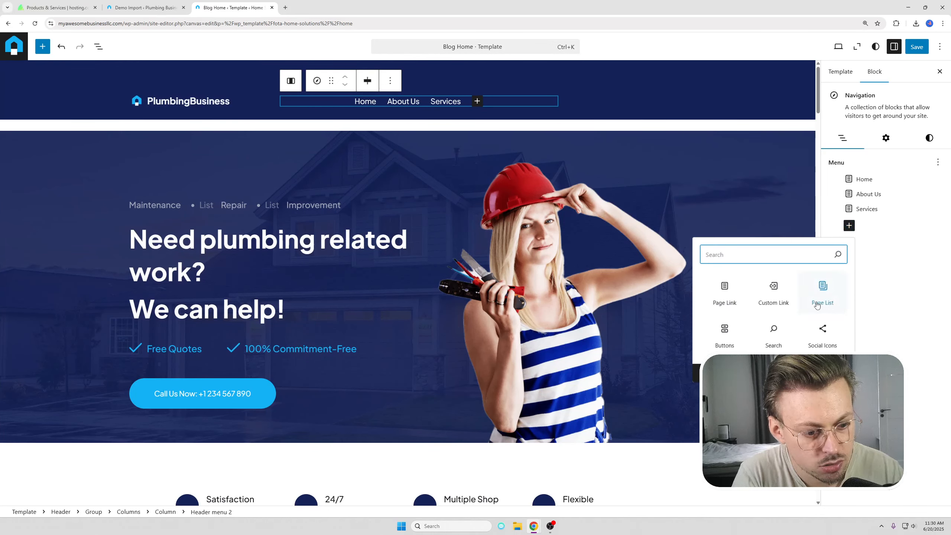
left_click(770, 298)
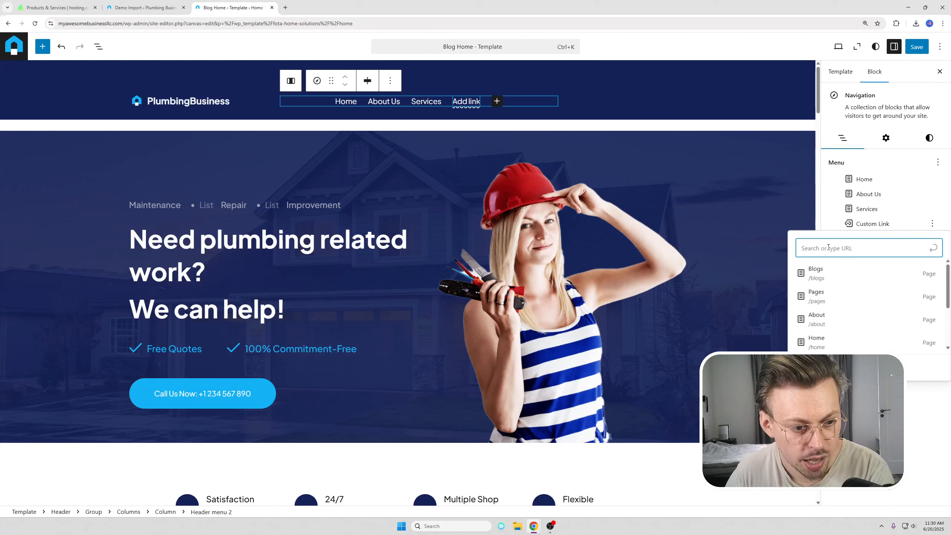
type("facebook.com/whatever")
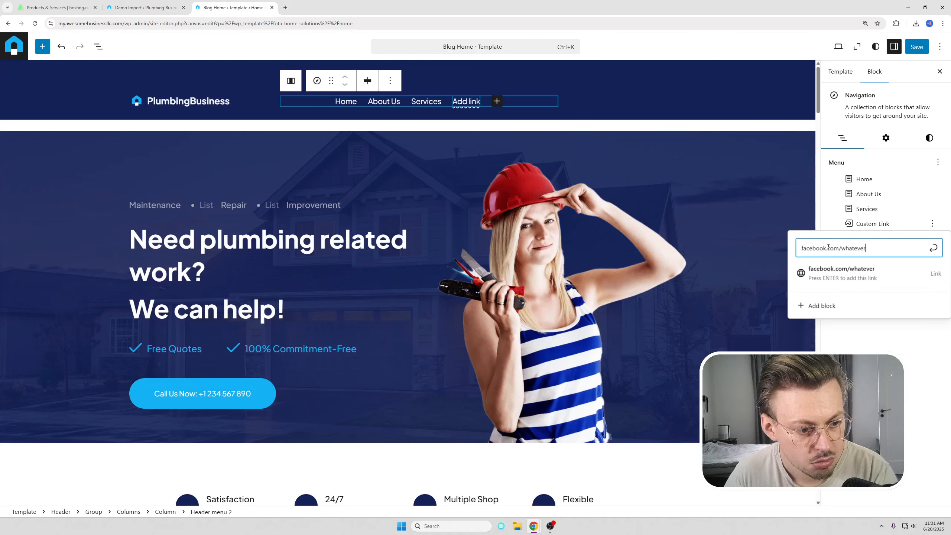
key("Return")
- Set the custom link's text to "Our Facebook Page", check its link address and return to the menu structure
left_click(861, 224)
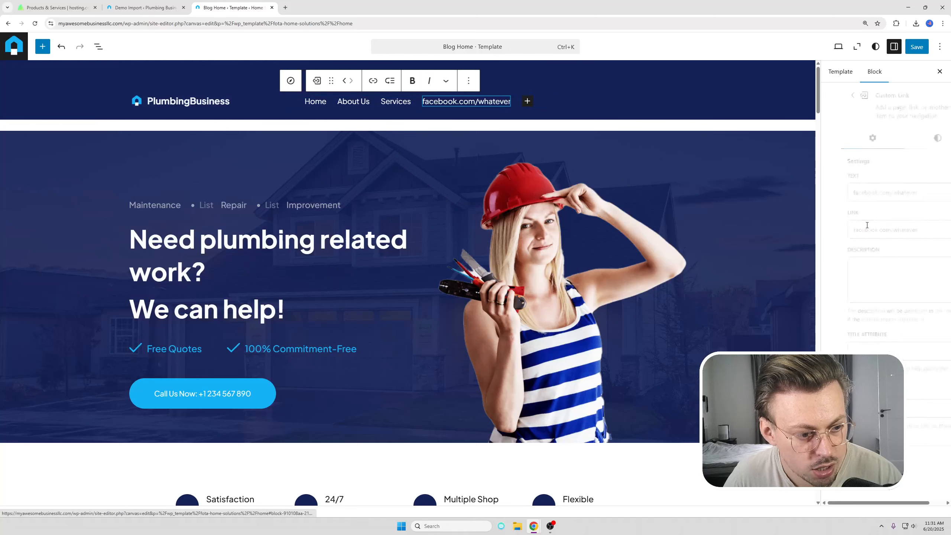
left_click_drag(918, 189, 807, 190)
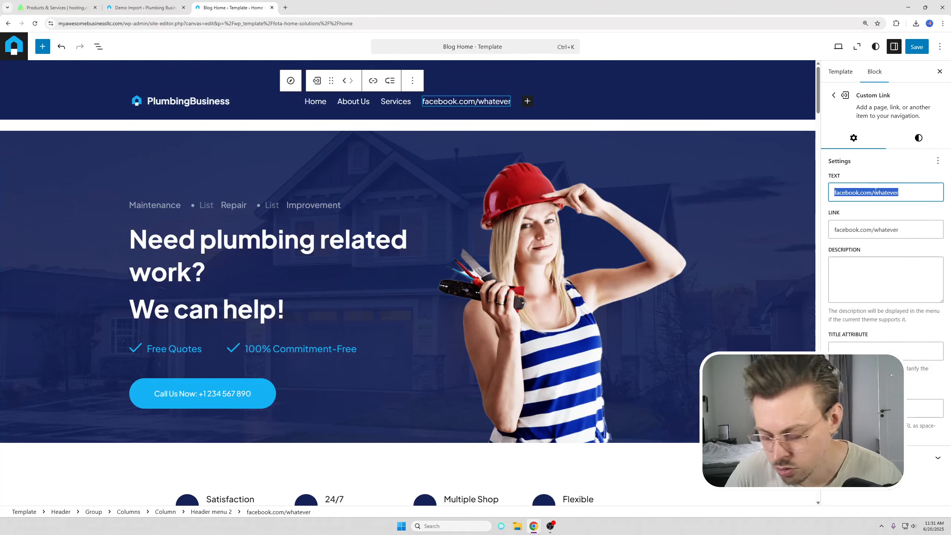
type("Our")
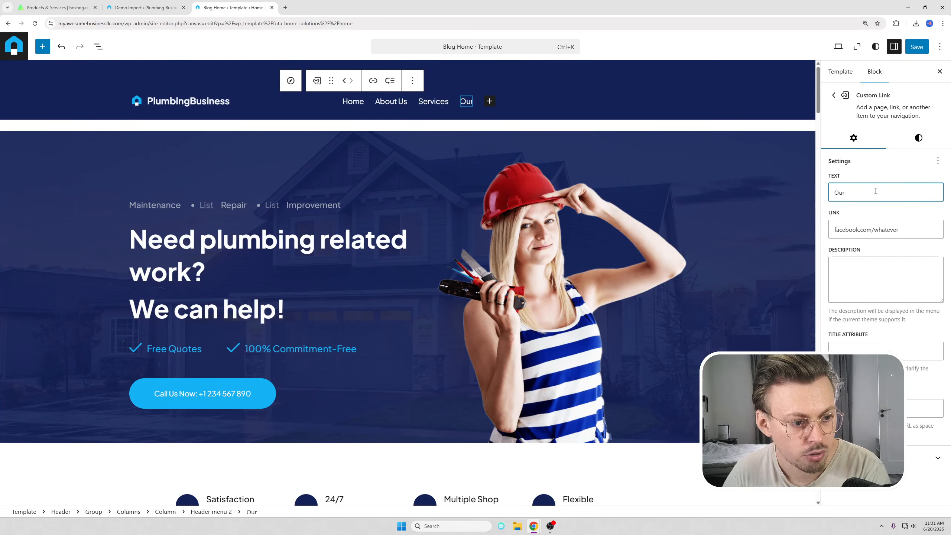
type(" Facebook Page")
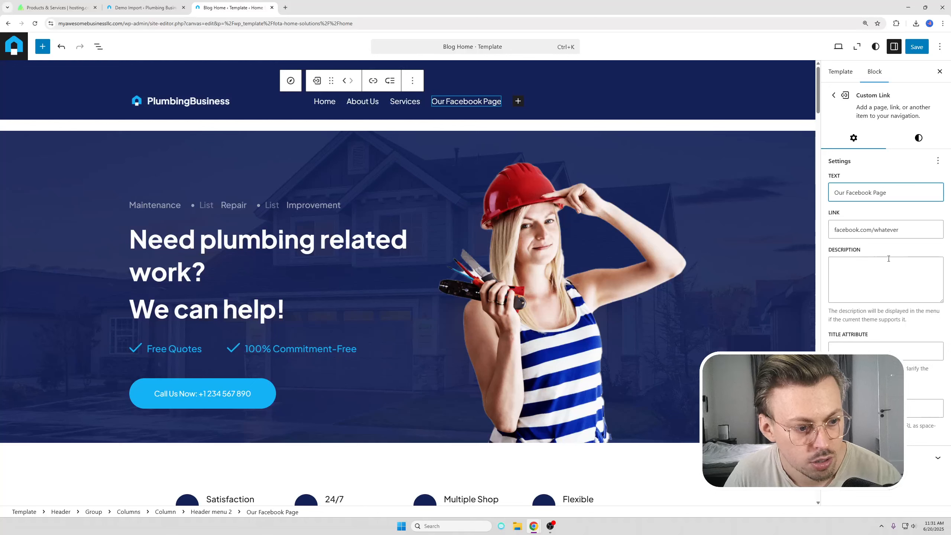
left_click(889, 258)
triple_click(840, 231)
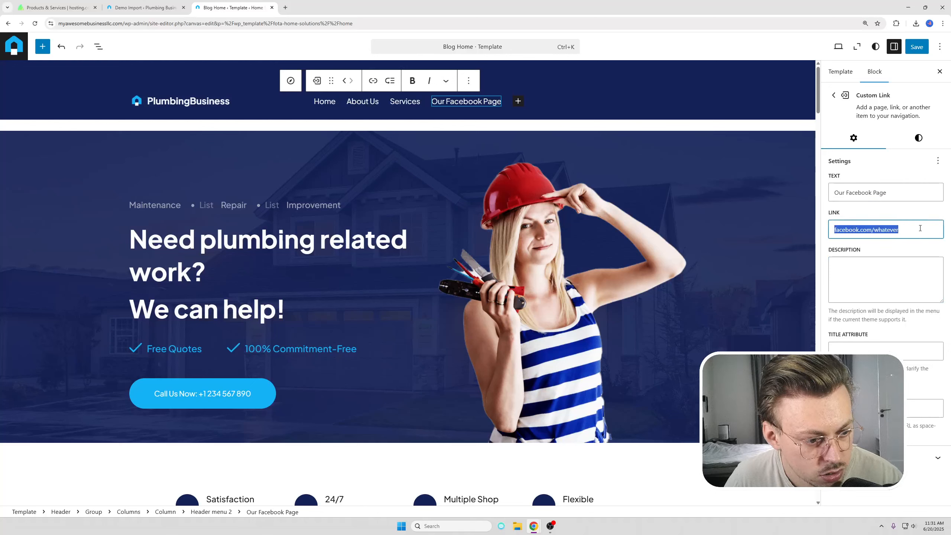
left_click(835, 95)
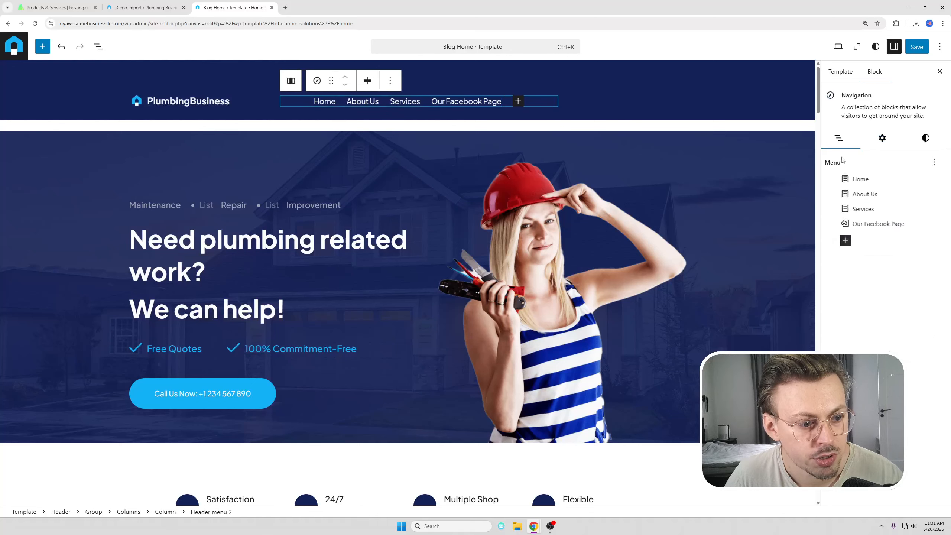
- Remove the Our Facebook Page link from the header navigation menu
left_click(429, 122)
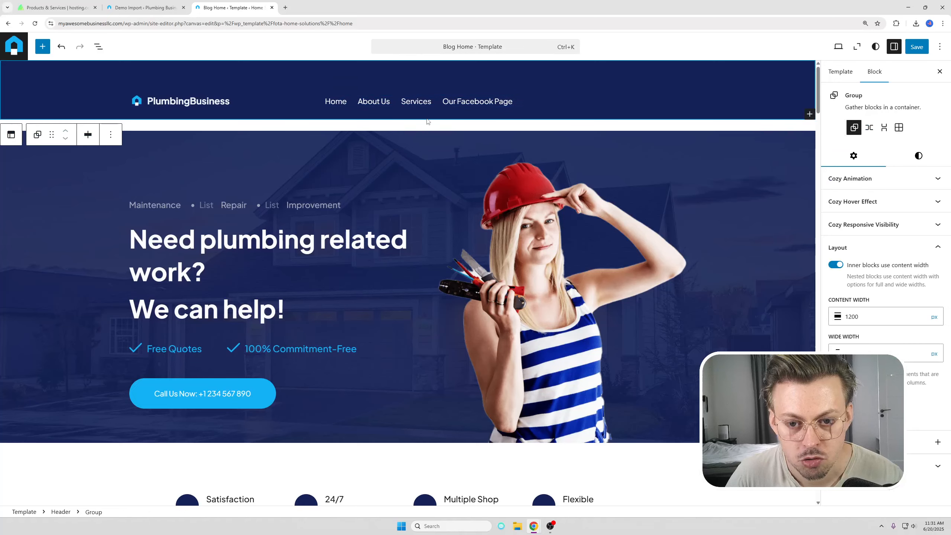
left_click(433, 98)
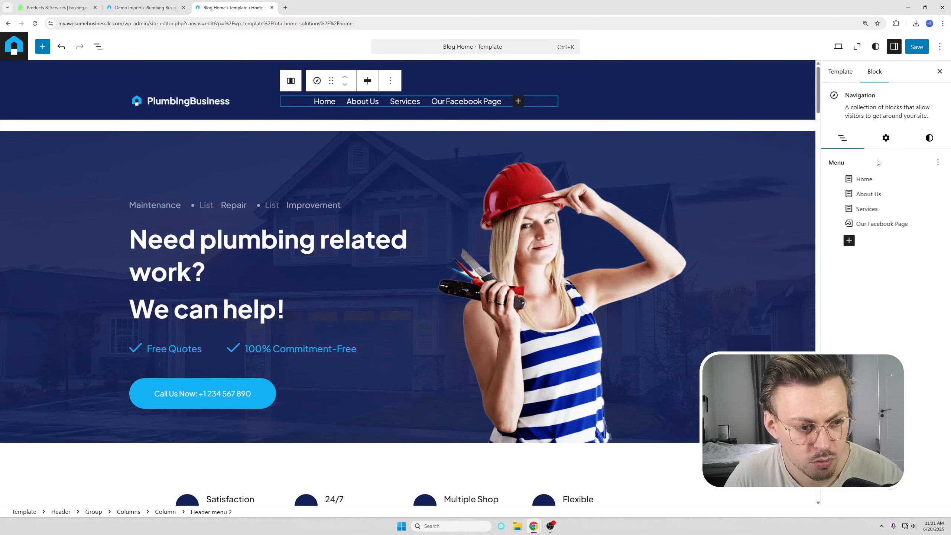
left_click(932, 225)
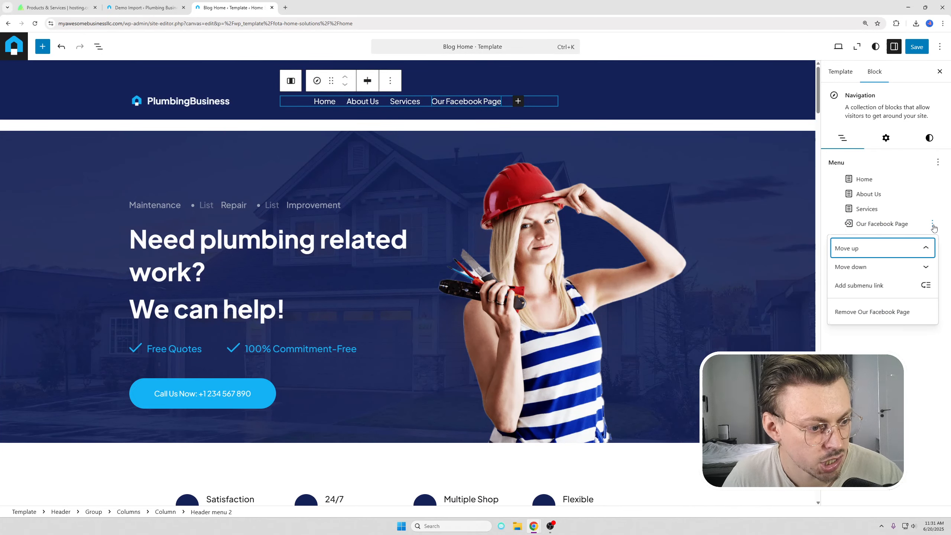
left_click(880, 314)
left_click(510, 130)
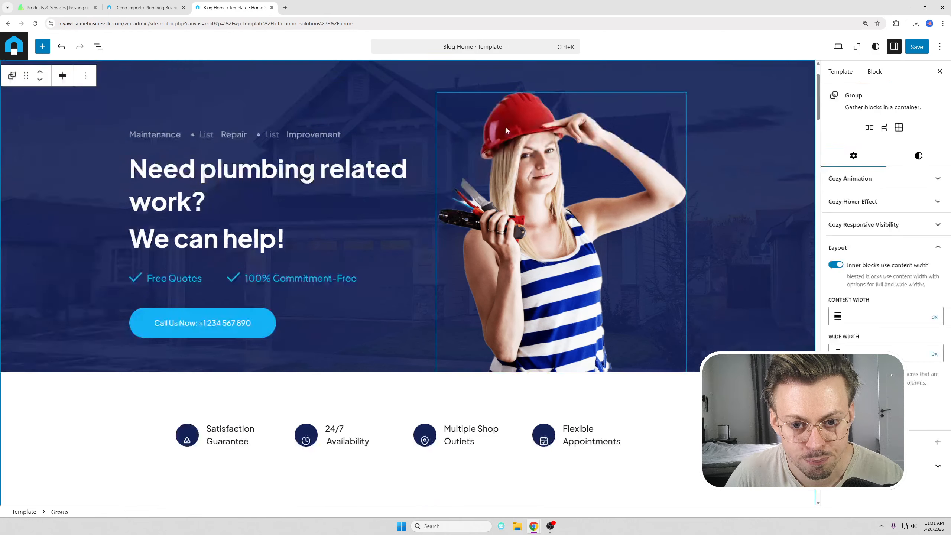
scroll(483, 124, "up", 2)
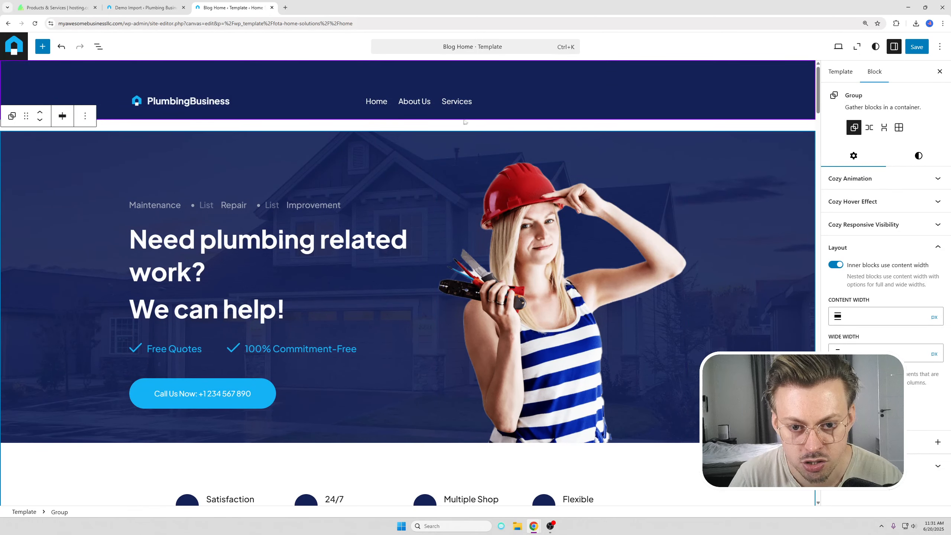
- Justify the items of the header navigation menu to the right
left_click(493, 105)
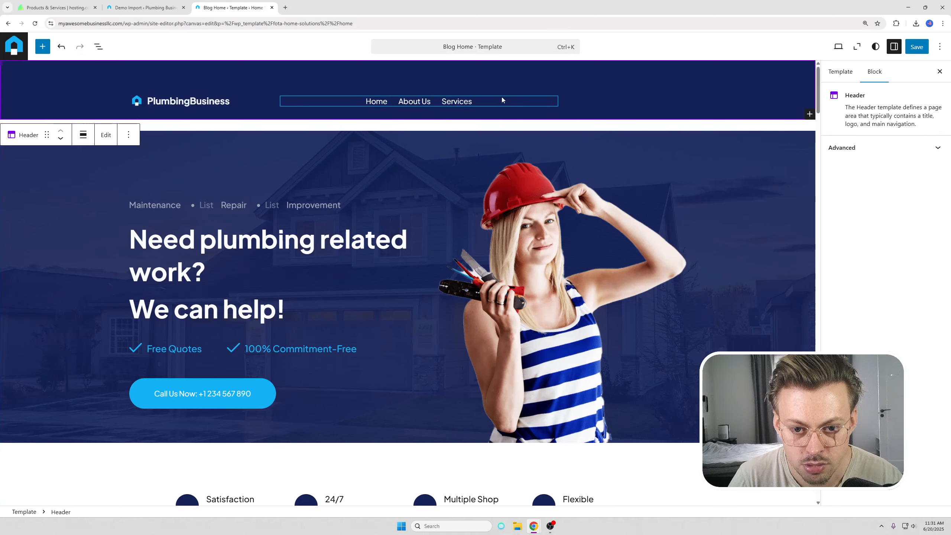
left_click(502, 98)
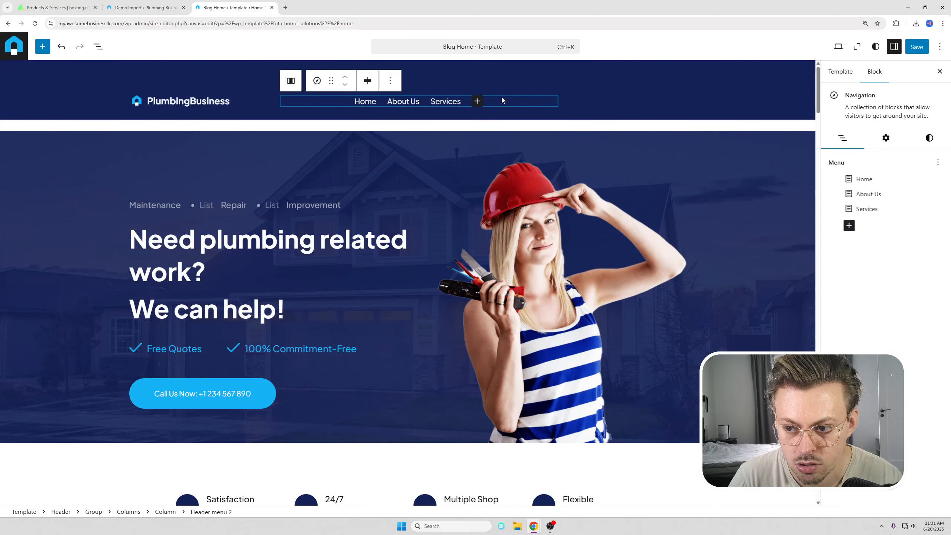
left_click(366, 83)
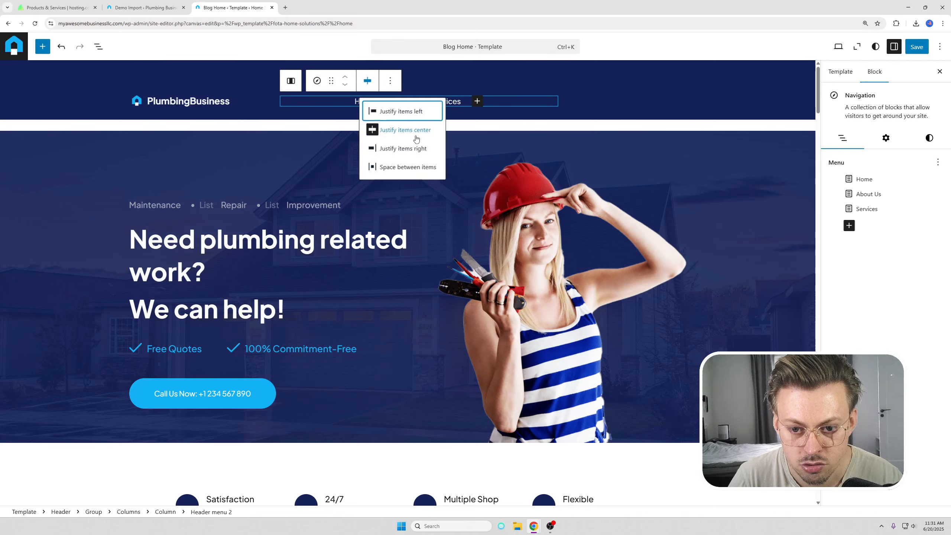
left_click(417, 149)
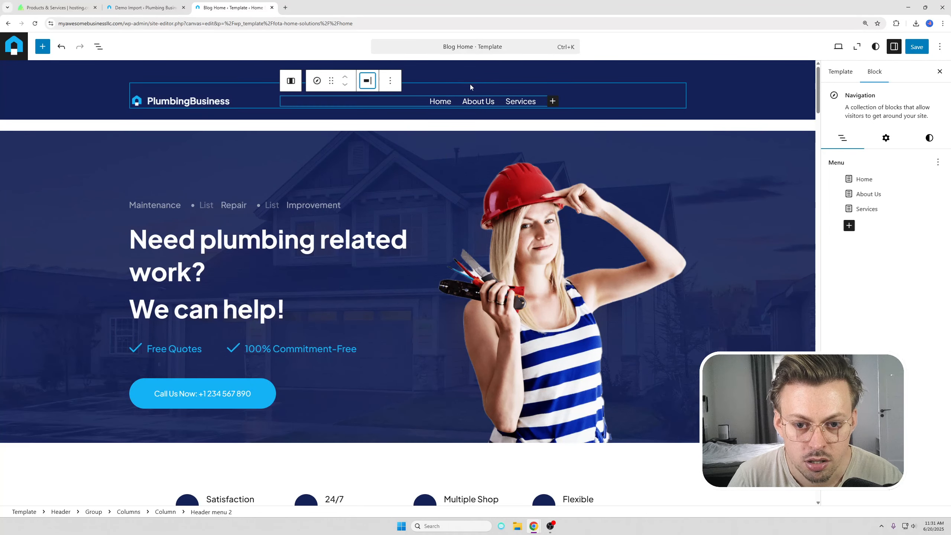
- Widen the column holding the navigation menu to 99% and turn off its middle vertical alignment
left_click(467, 86)
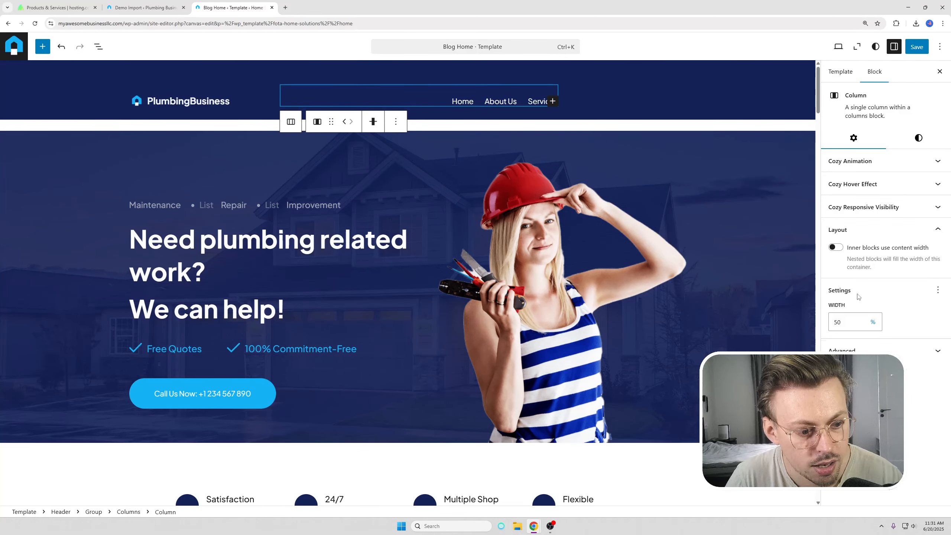
left_click_drag(850, 326, 821, 326)
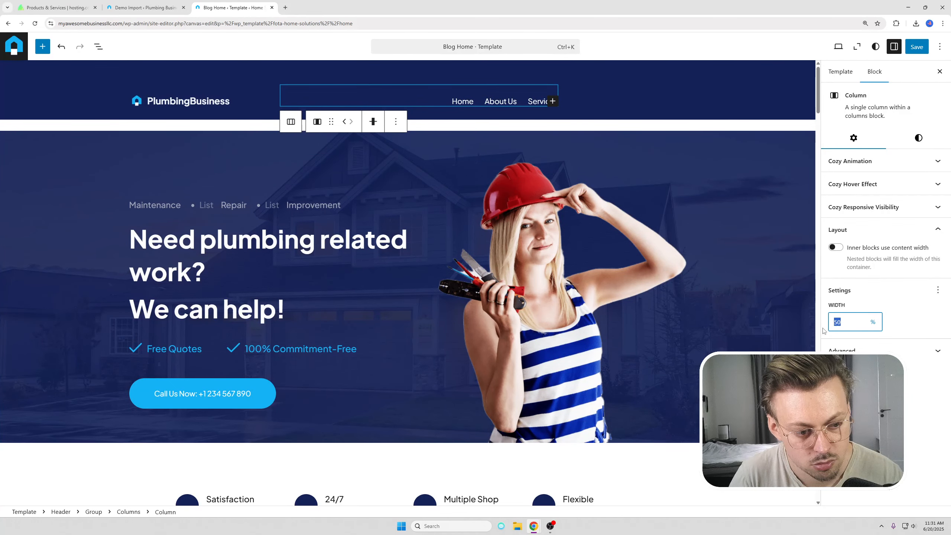
type("99")
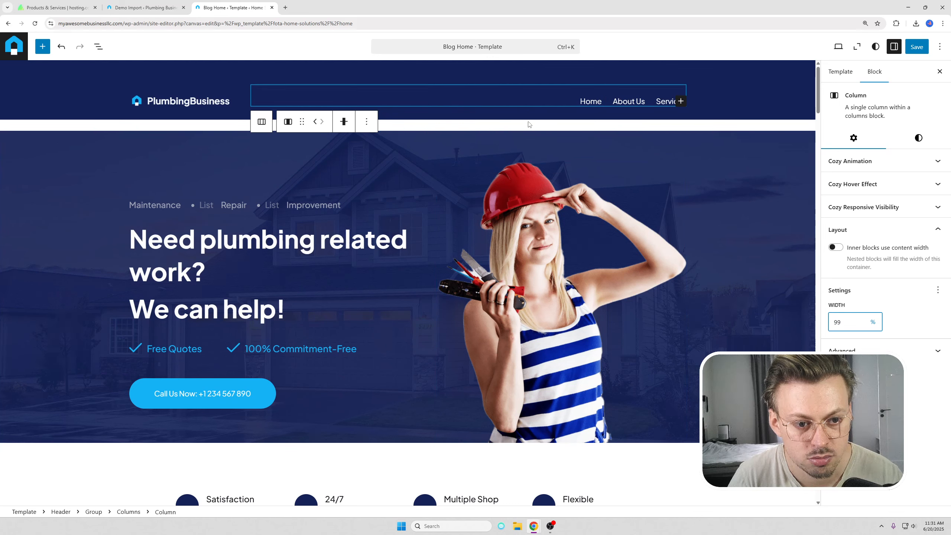
left_click(343, 121)
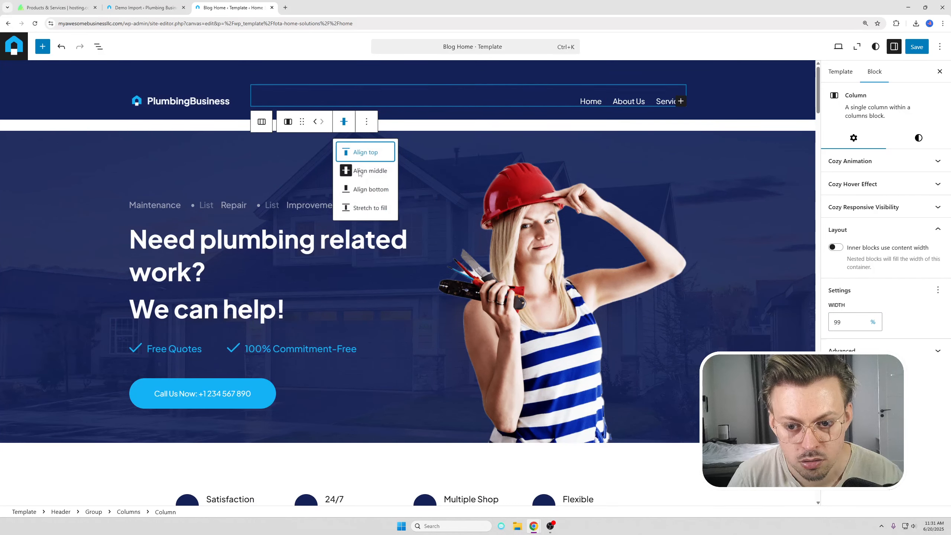
left_click(359, 171)
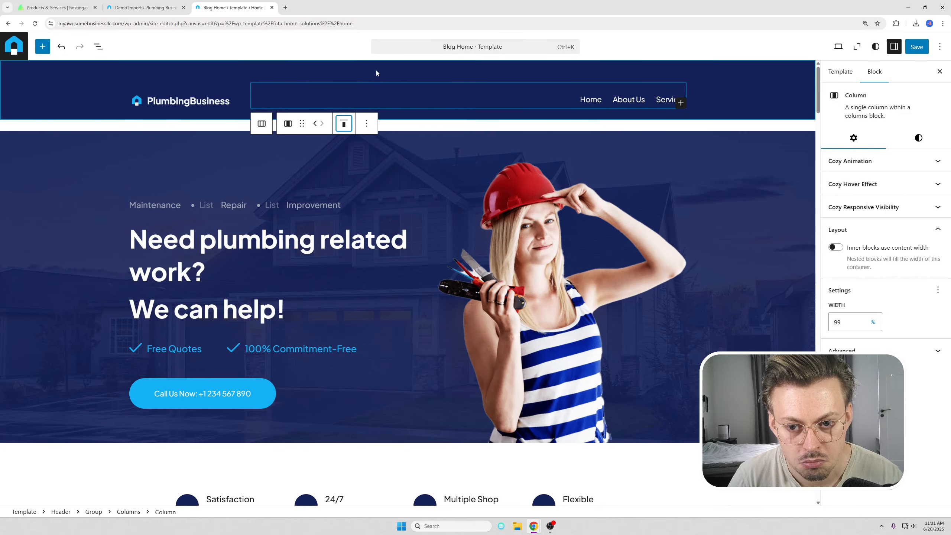
left_click(418, 65)
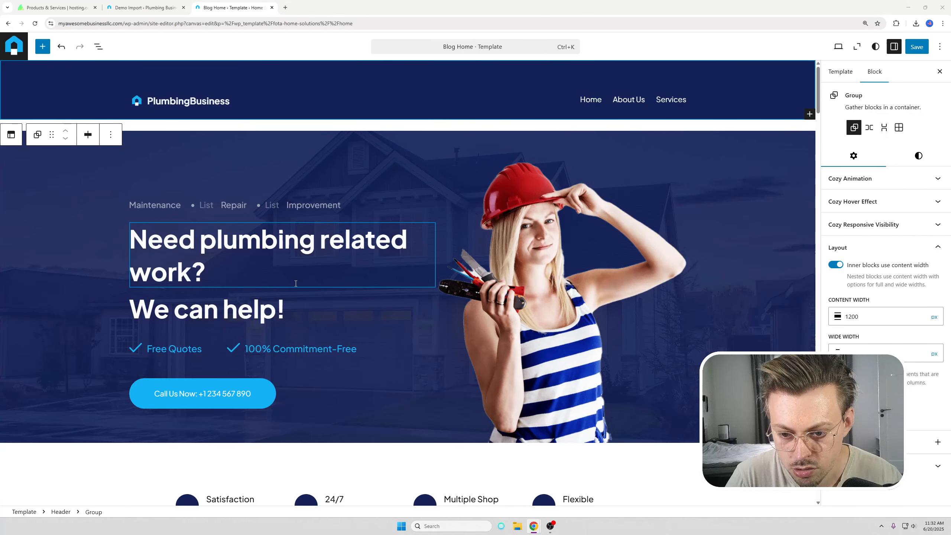
- Delete the Maintenance, Repair and Improvement row above the hero heading, and undo the deletion
left_click(229, 206)
left_click(205, 212)
left_click(342, 207)
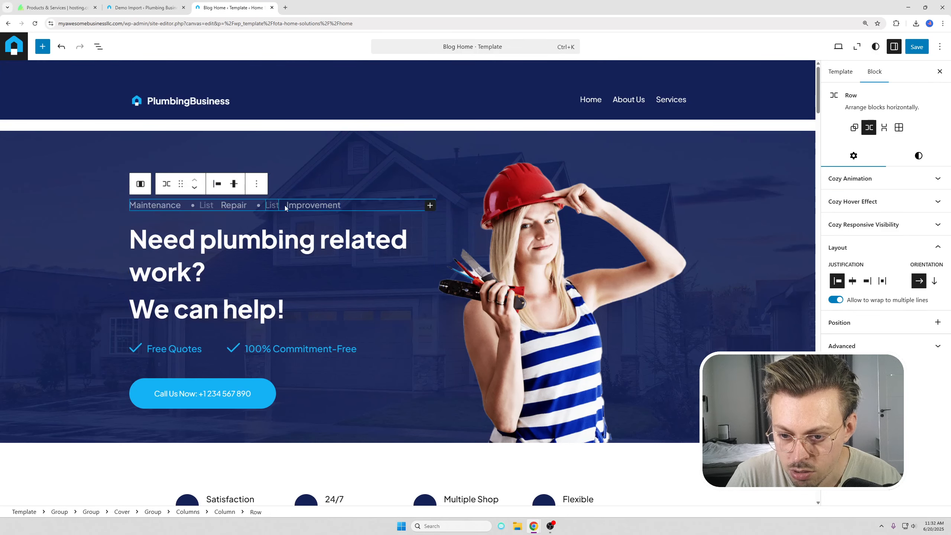
key("Delete")
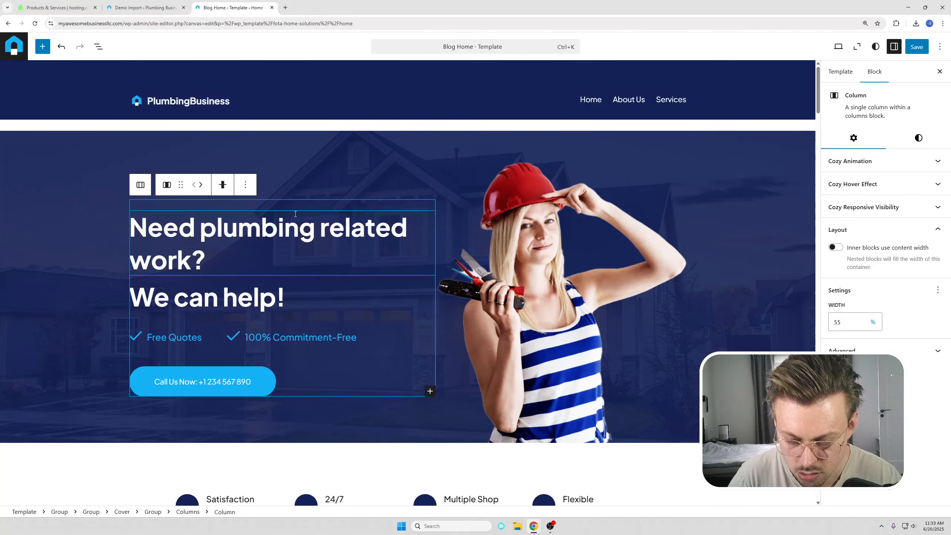
left_click(61, 46)
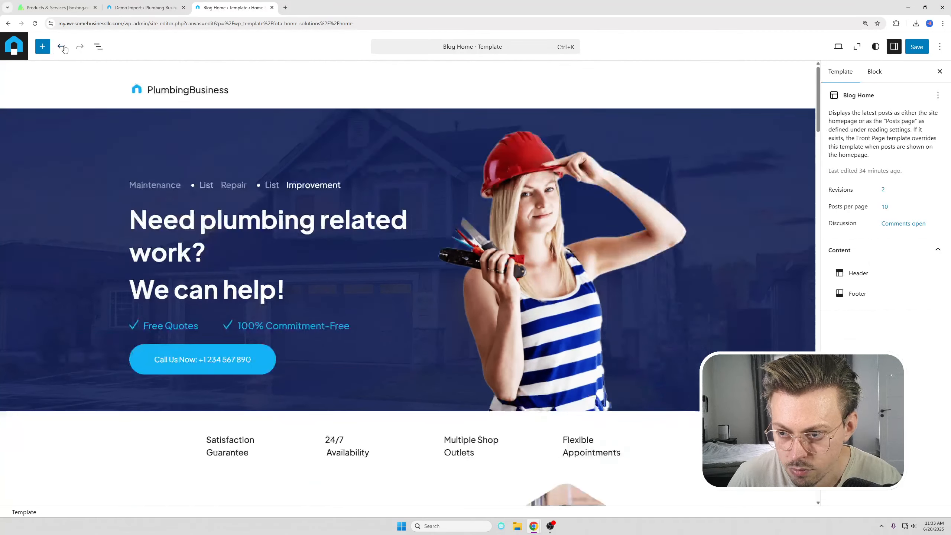
- Delete the whole Row block with Maintenance, Repair and Improvement from the hero section
left_click(419, 204)
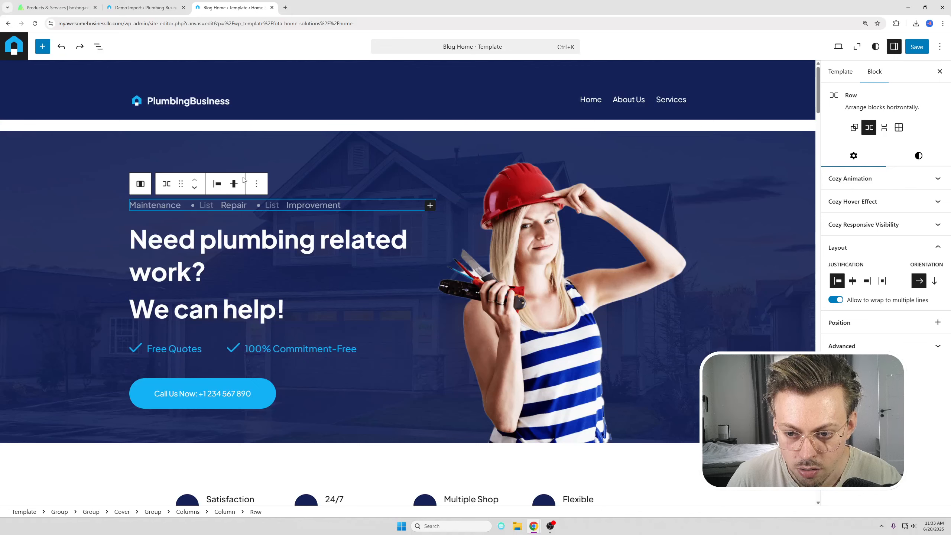
left_click(256, 183)
left_click(294, 478)
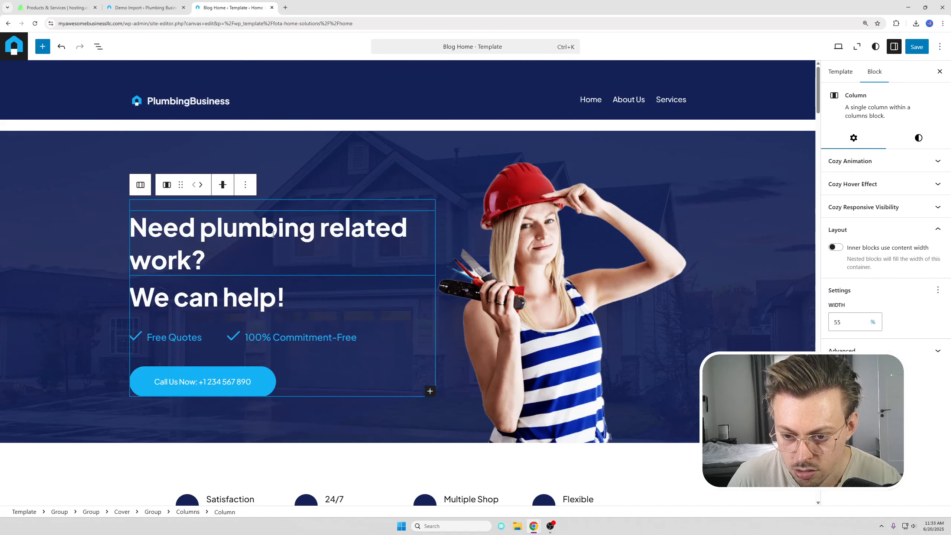
left_click(325, 180)
- Add "new text" after "work" in the hero heading "Need plumbing related work?"
left_click(287, 230)
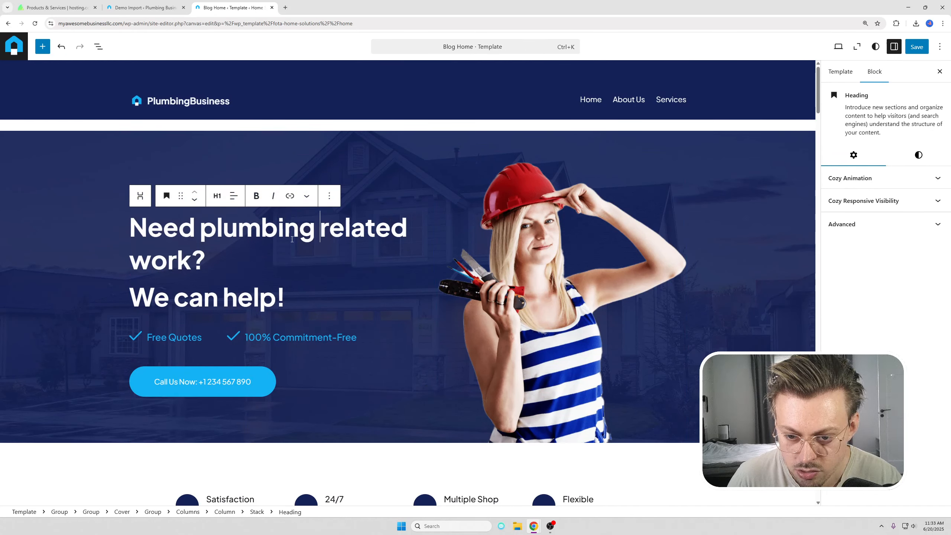
type("nmew")
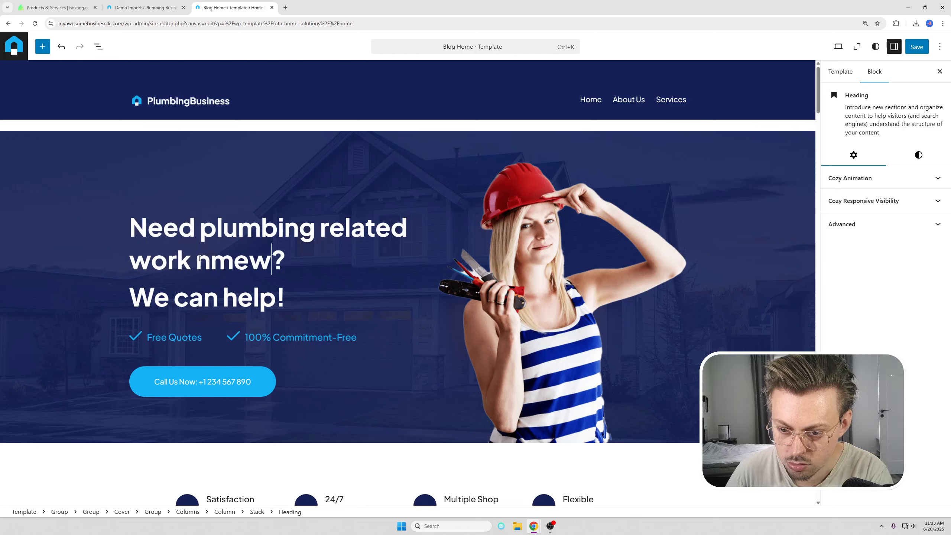
key("BackSpace")
key("BackSpace")
key("BackSpace")
type("ew  text")
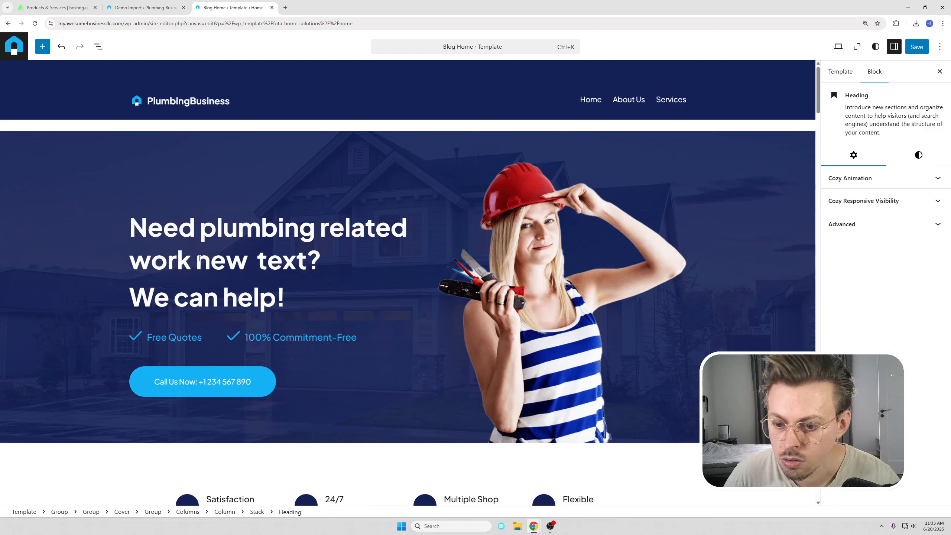
- Remove the added "new text" from the hero heading
left_click_drag(199, 259, 310, 261)
key("BackSpace")
key("BackSpace")
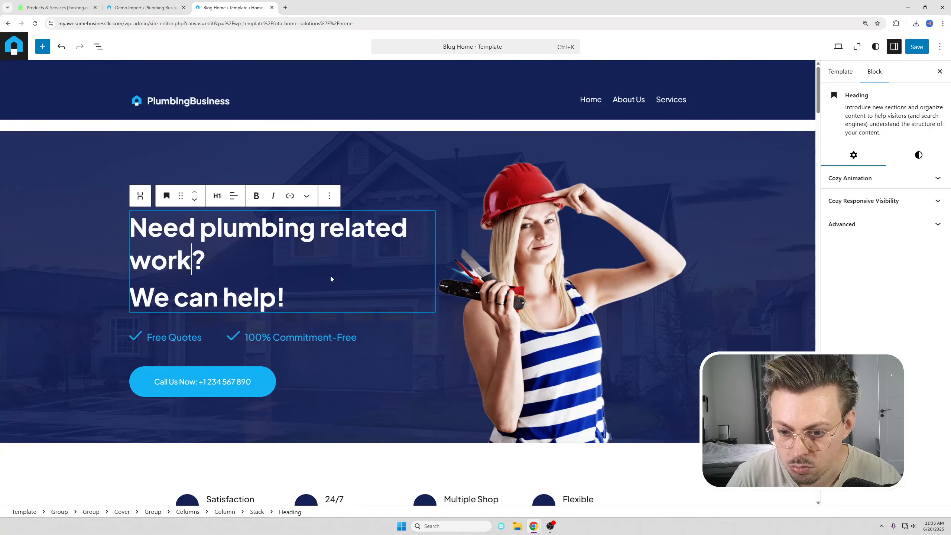
left_click(291, 353)
left_click(287, 371)
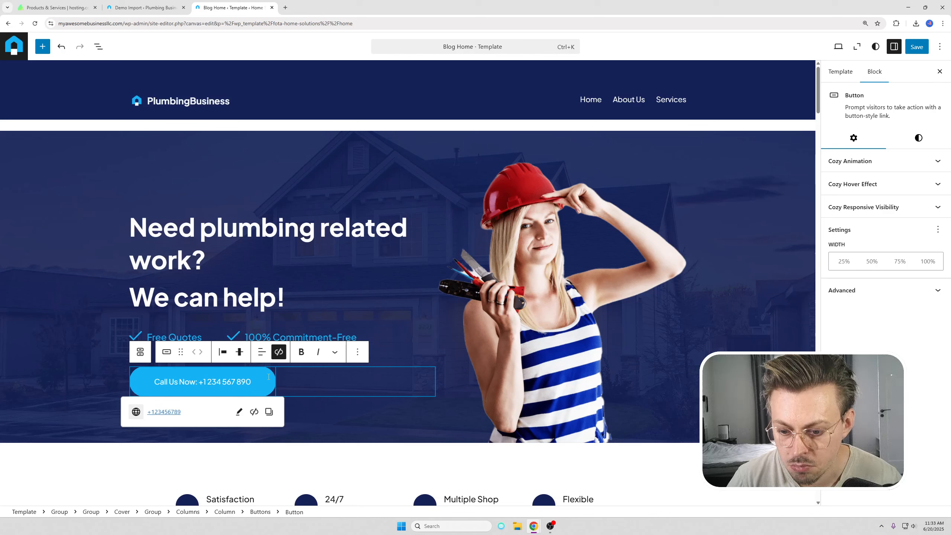
key("ctrl+shift+Left")
key("ctrl+shift+Left")
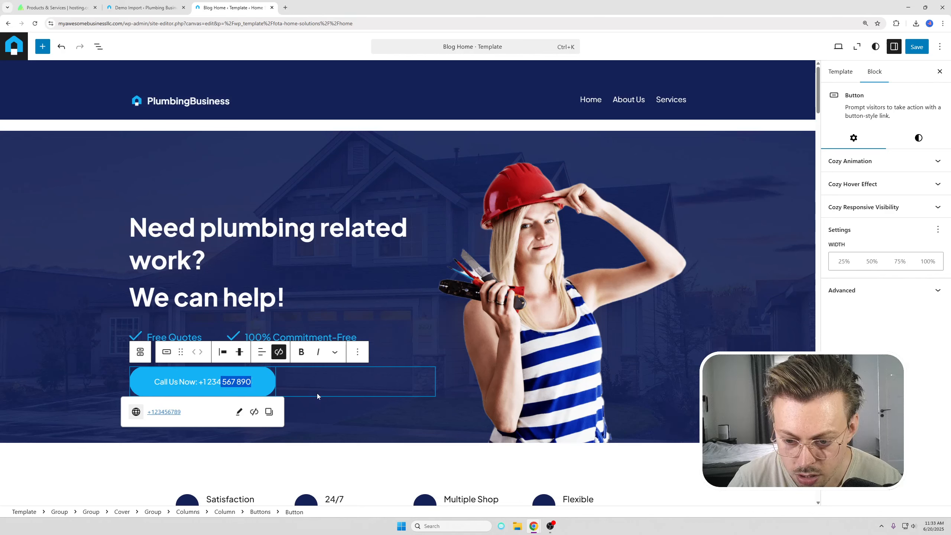
left_click(330, 410)
left_click(262, 382)
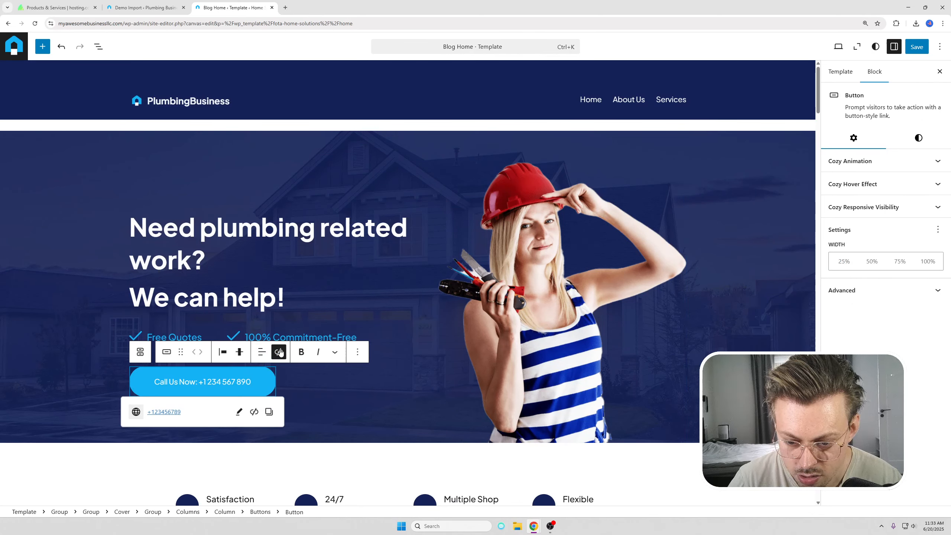
left_click(239, 411)
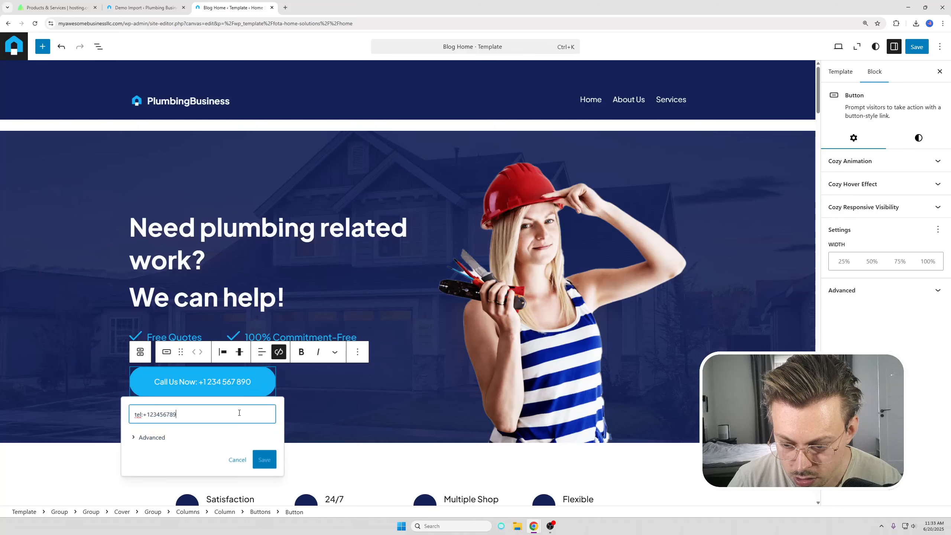
triple_click(196, 416)
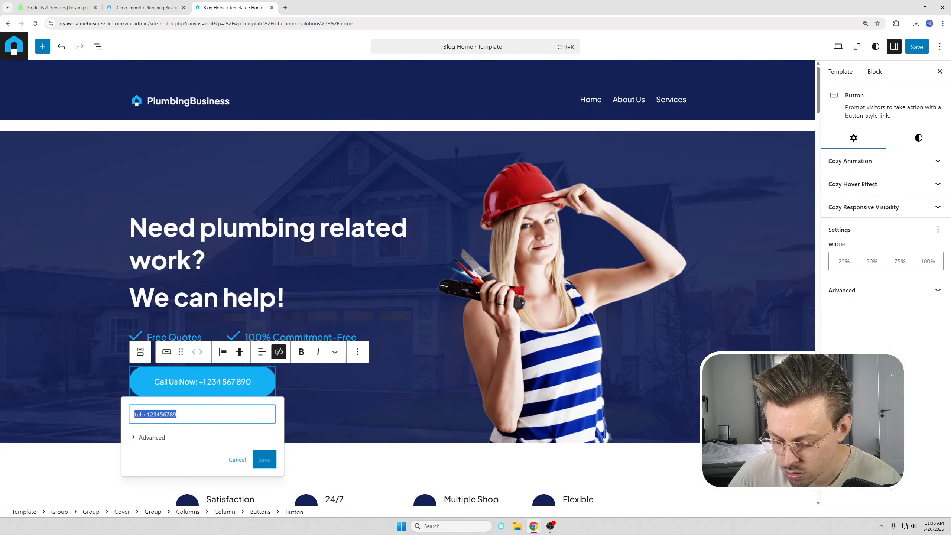
type("https://")
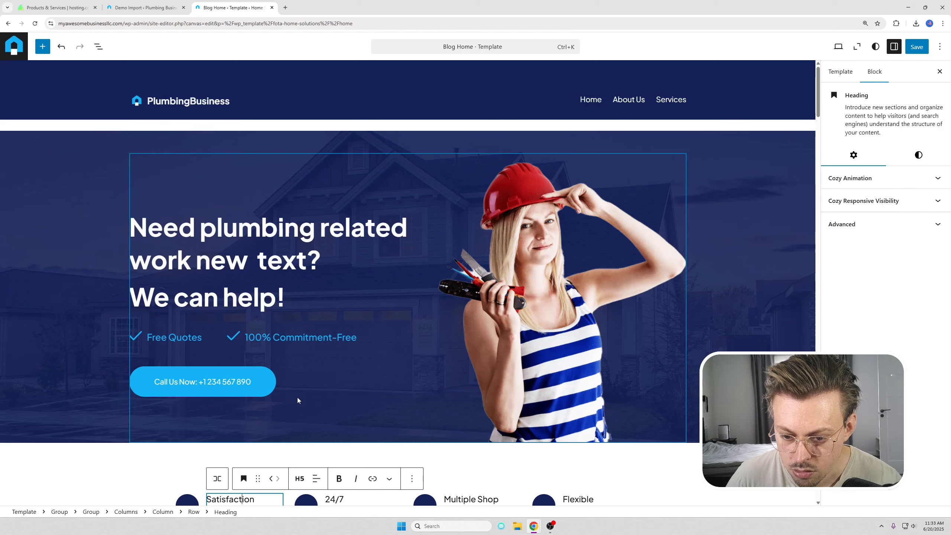
left_click(297, 398)
- Replace the hero image of the woman in the red helmet with the media library photo of the couple cycling on the beach
left_click(556, 262)
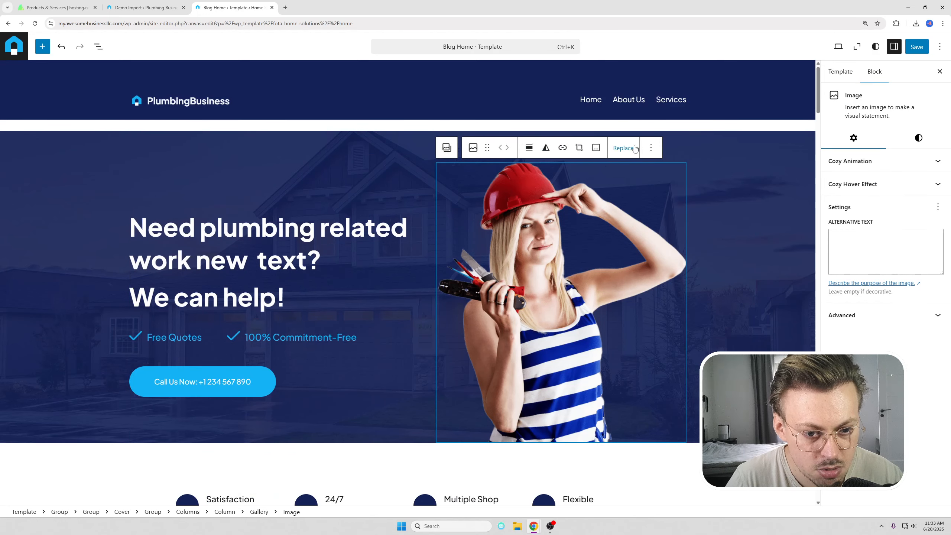
left_click(617, 150)
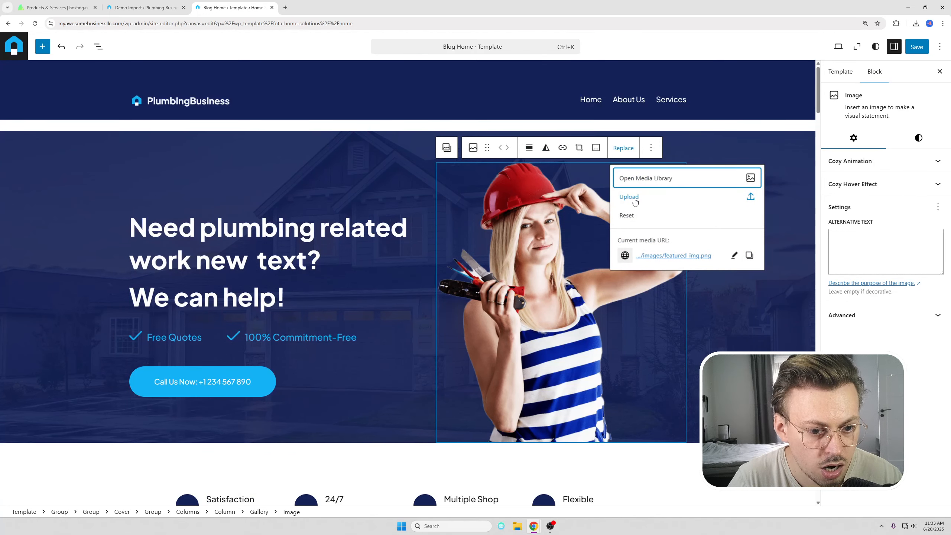
left_click(644, 183)
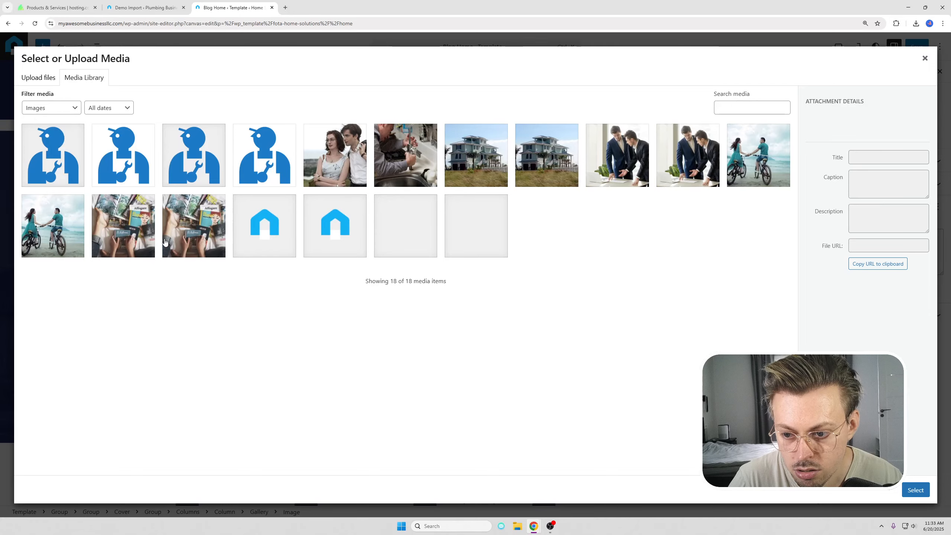
left_click(48, 224)
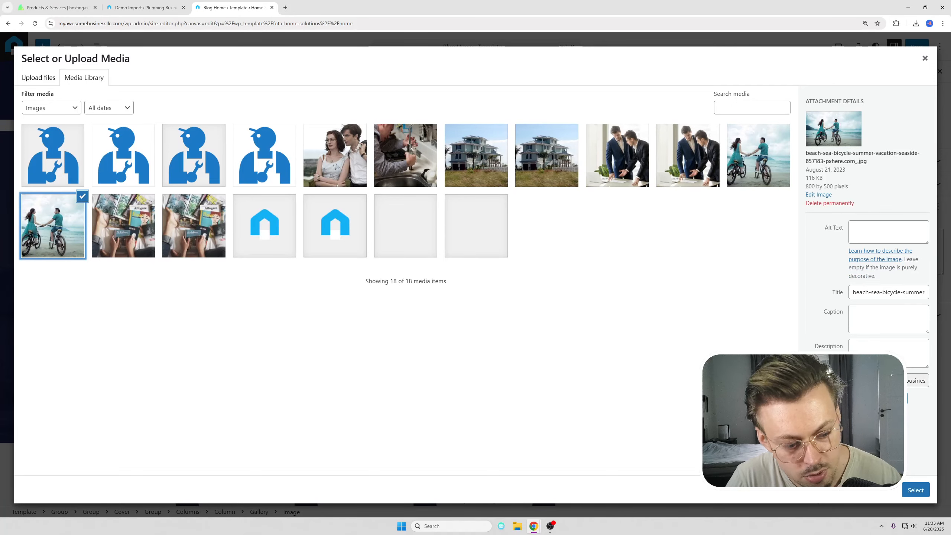
left_click(916, 490)
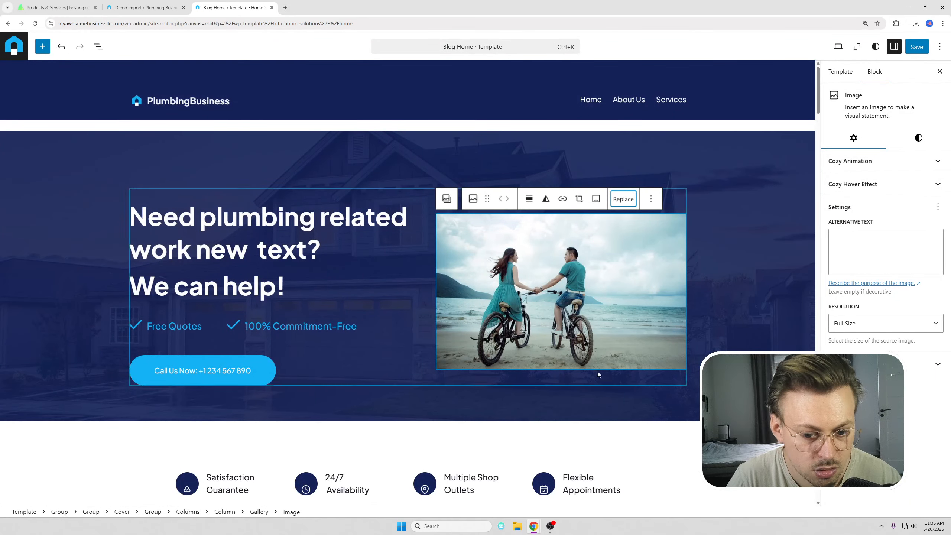
- Undo the replacement of the hero image with the photo of the cycling couple
left_click(68, 55)
- Delete the group of four service highlights below the hero section and undo the deletion
scroll(613, 208, "down", 8)
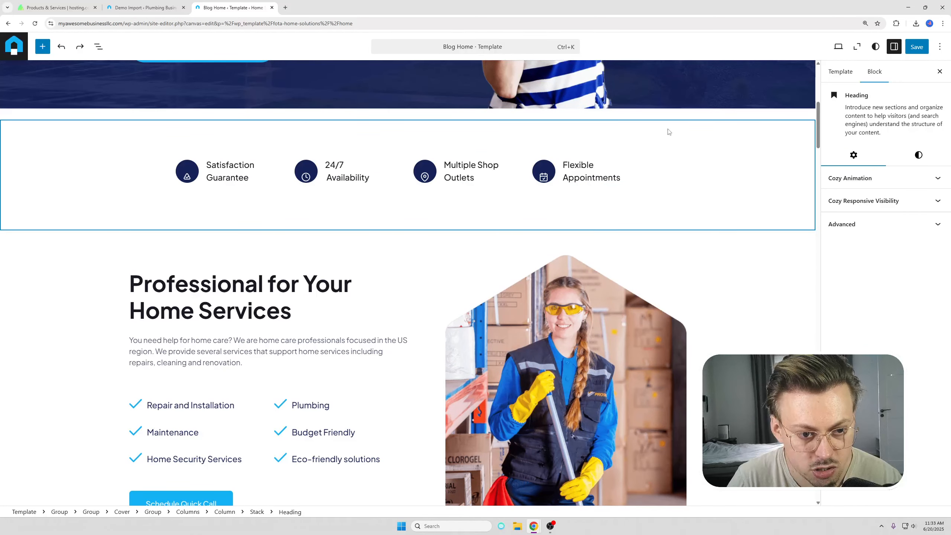
left_click(576, 146)
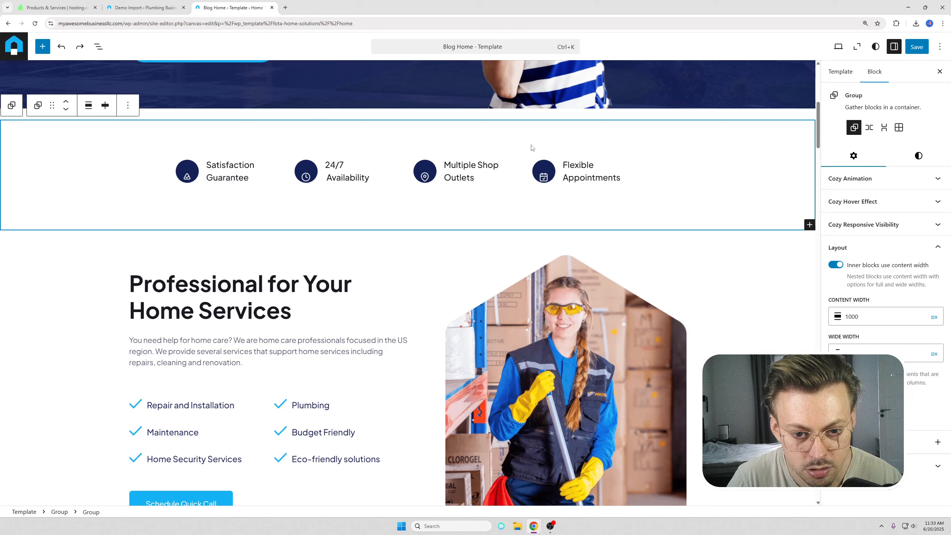
left_click(127, 105)
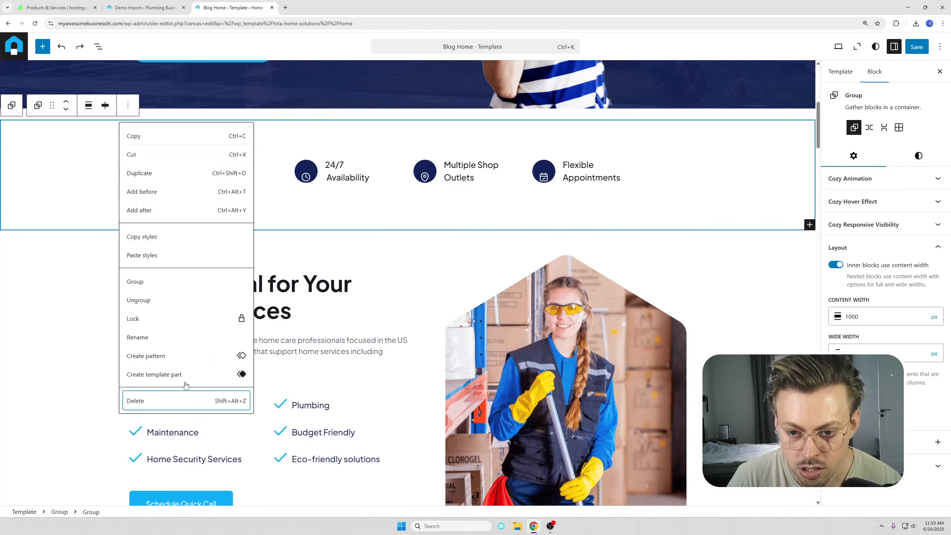
left_click(164, 400)
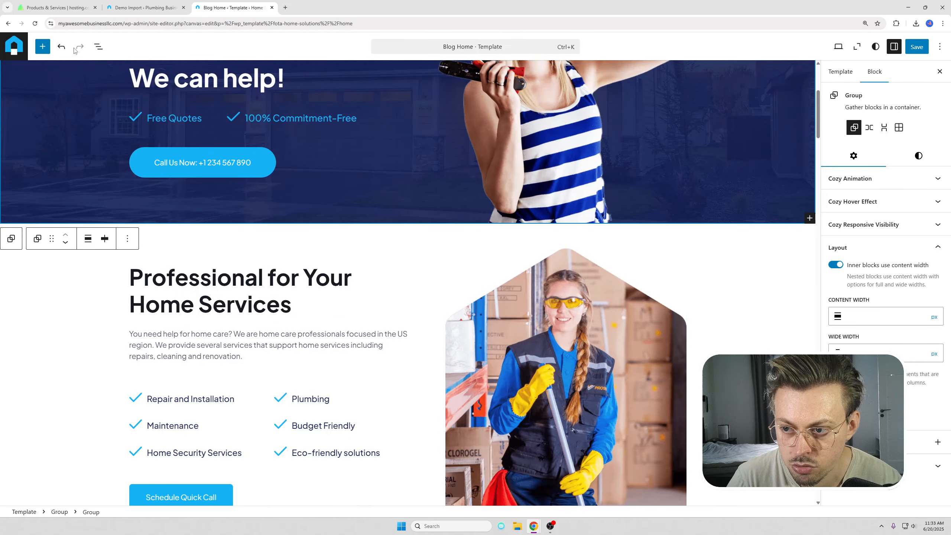
key("ctrl+z")
- Look through the homepage template's remaining sections, from the home services introduction down to the customer testimonials
scroll(475, 245, "down", 15)
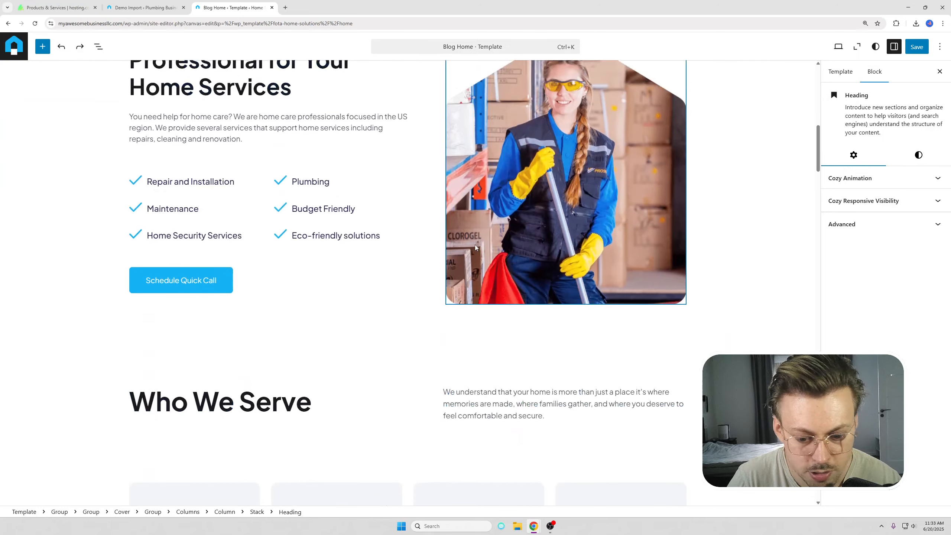
scroll(470, 230, "down", 20)
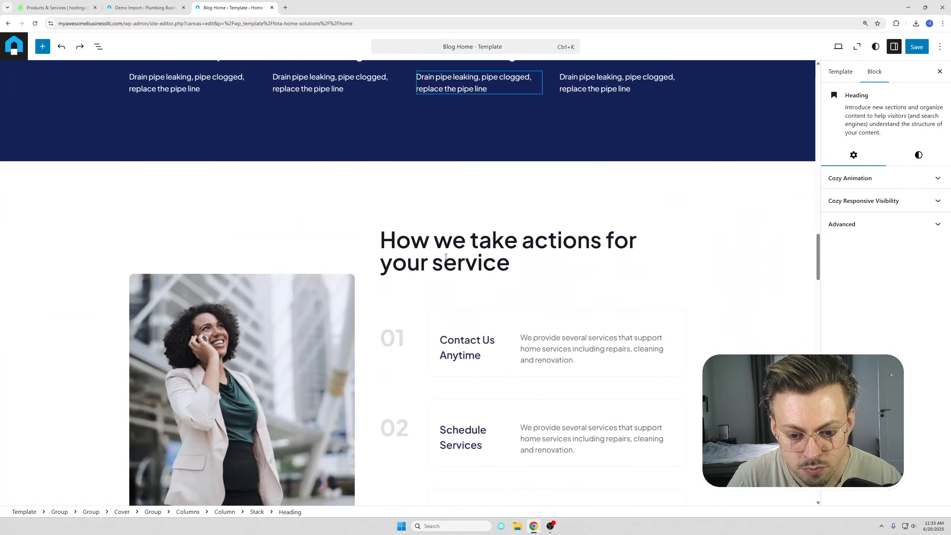
scroll(374, 232, "down", 3)
scroll(326, 214, "up", 1)
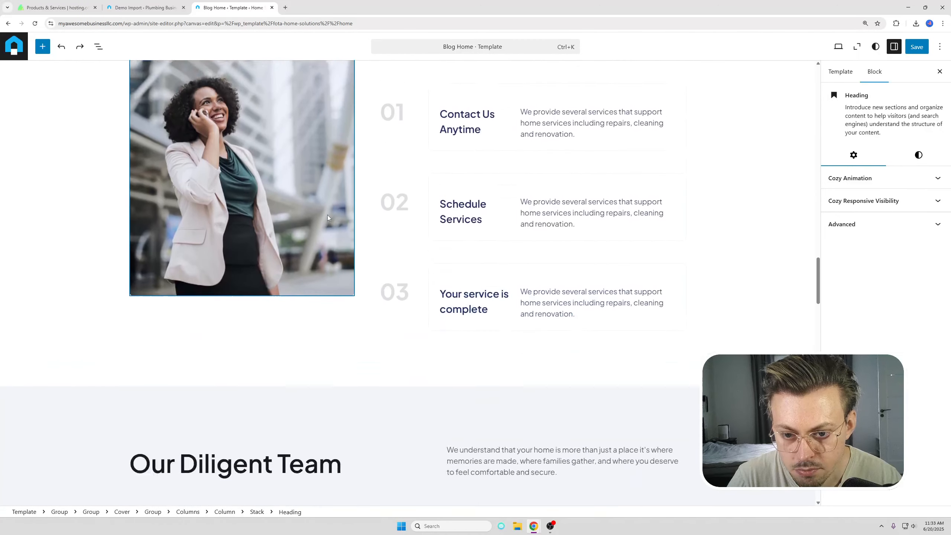
scroll(330, 212, "down", 7)
scroll(333, 211, "down", 4)
scroll(599, 232, "up", 1)
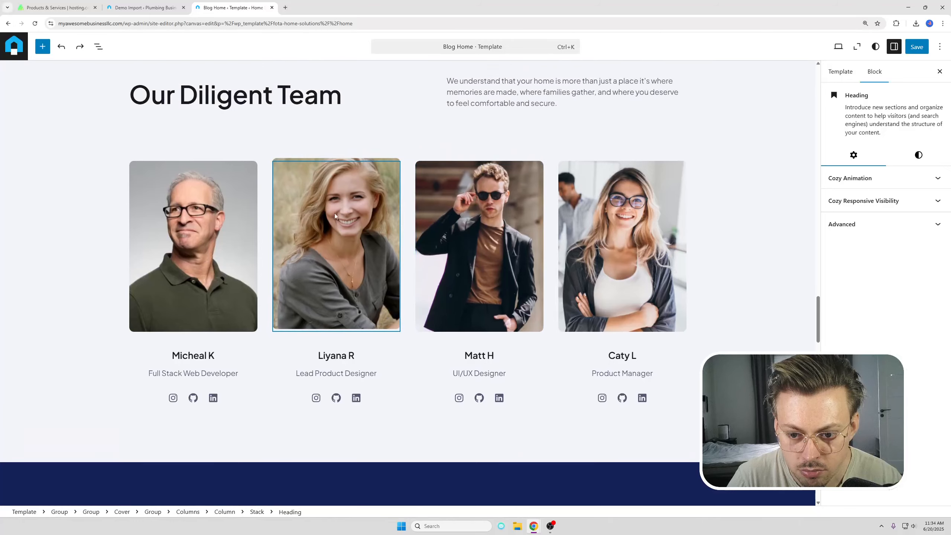
scroll(612, 235, "up", 2)
scroll(562, 229, "down", 15)
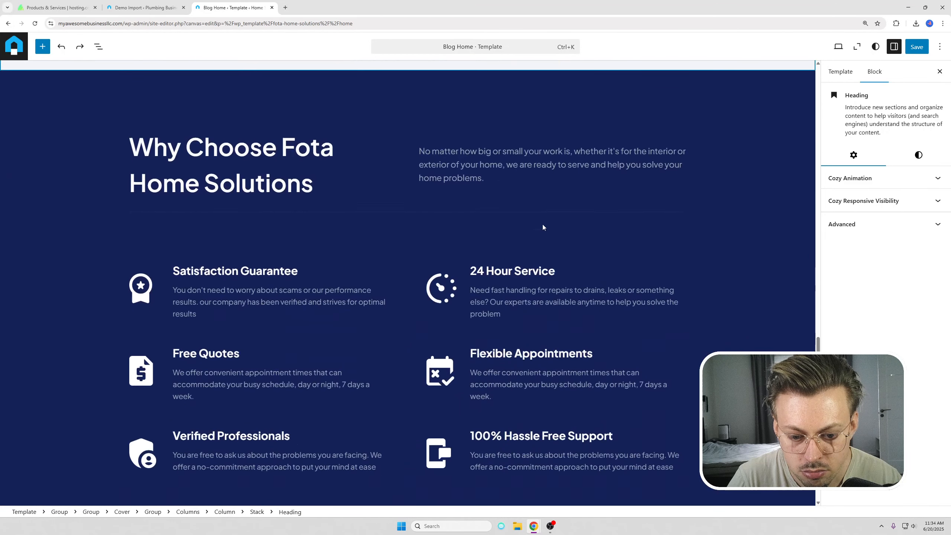
scroll(543, 227, "down", 5)
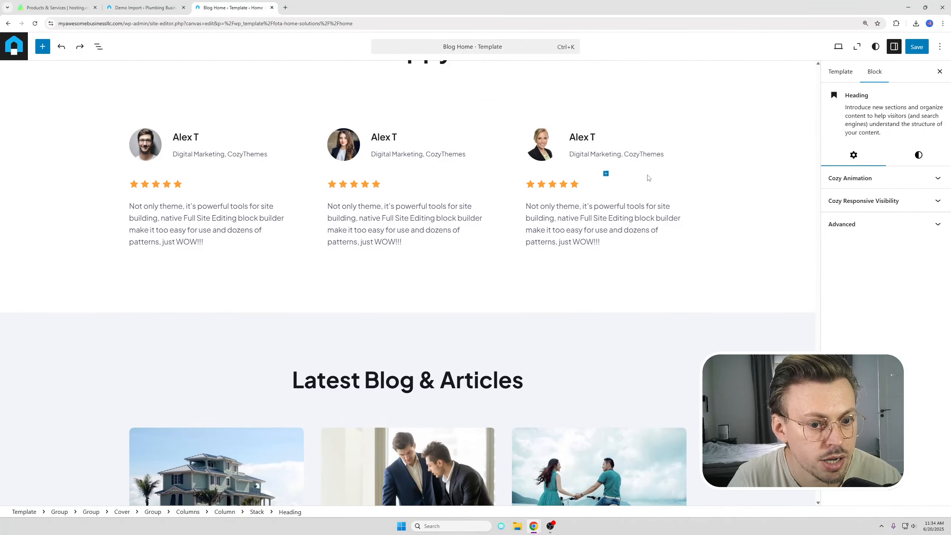
- Duplicate the third testimonial in the Words From Happy Customers section
left_click(641, 120)
left_click(637, 87)
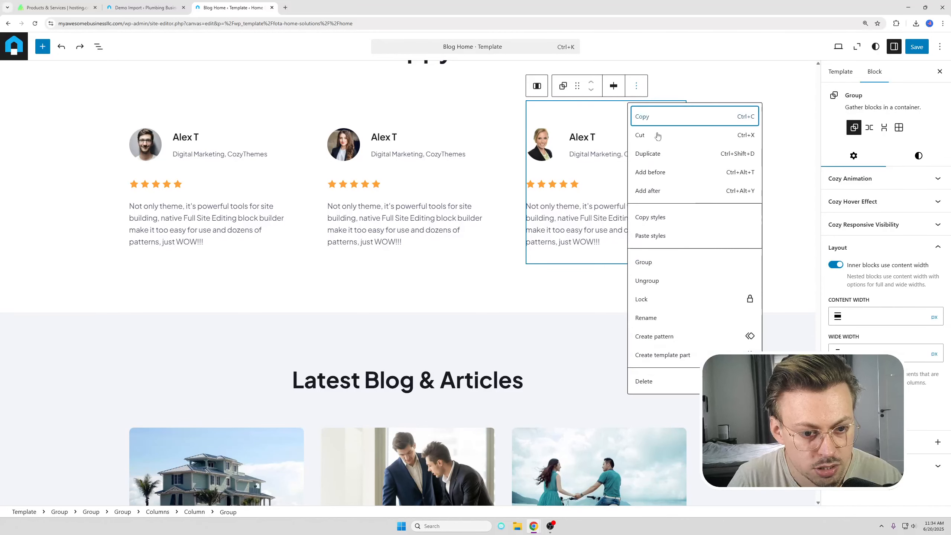
left_click(663, 155)
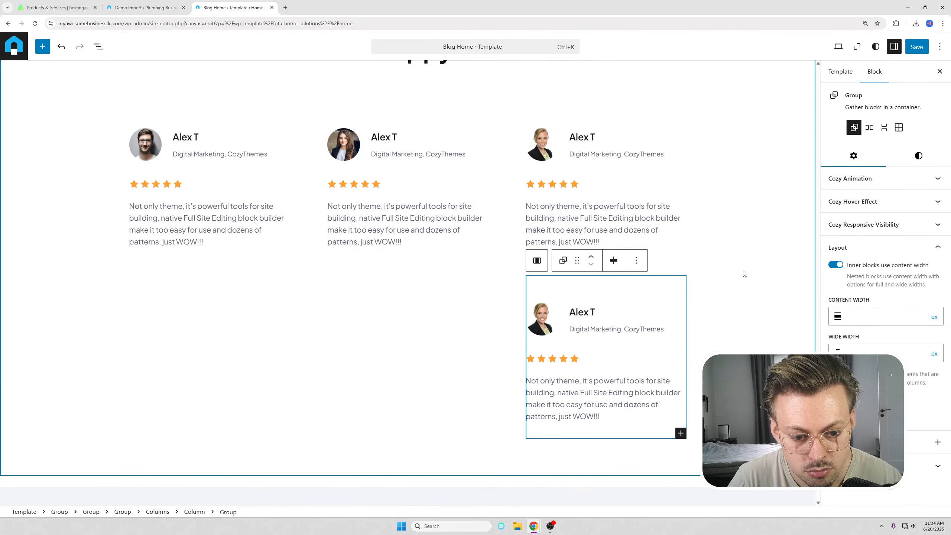
left_click(711, 328)
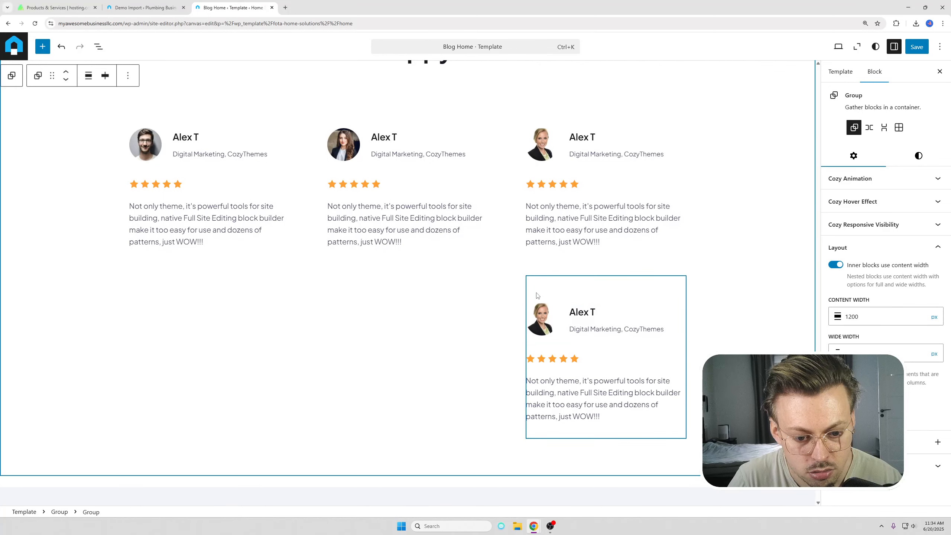
- Delete the duplicated testimonial beneath the third one
left_click(537, 296)
left_click(636, 260)
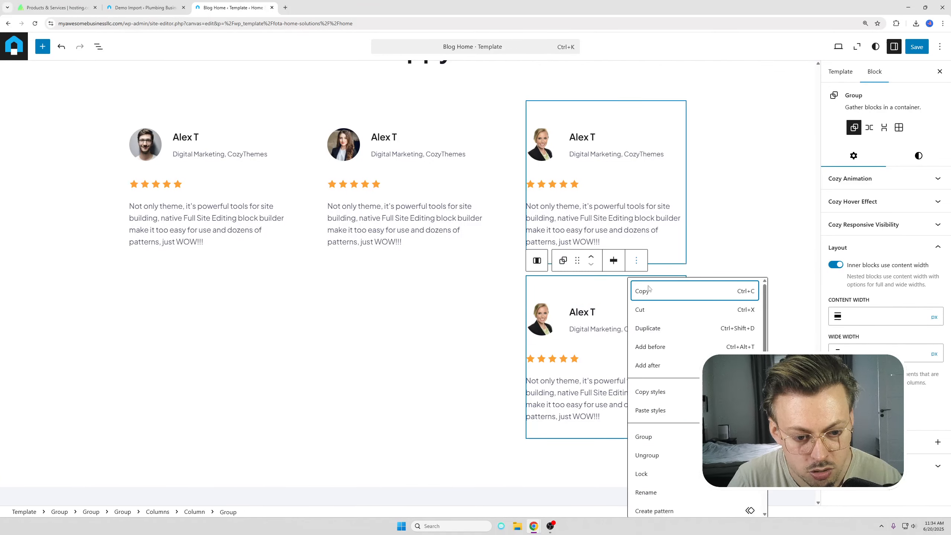
scroll(656, 436, "down", 2)
left_click(653, 504)
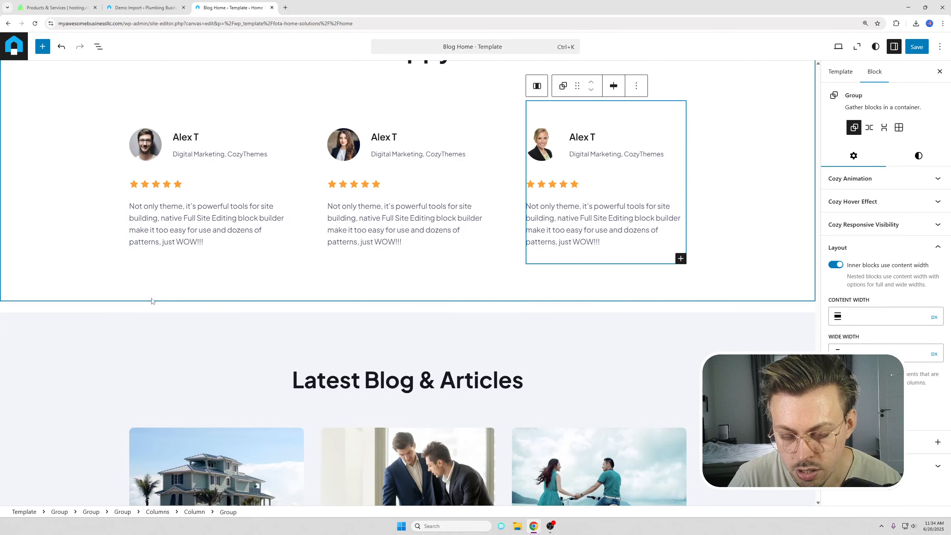
- Duplicate the first testimonial so that a copy sits beneath it in the same column
left_click(271, 239)
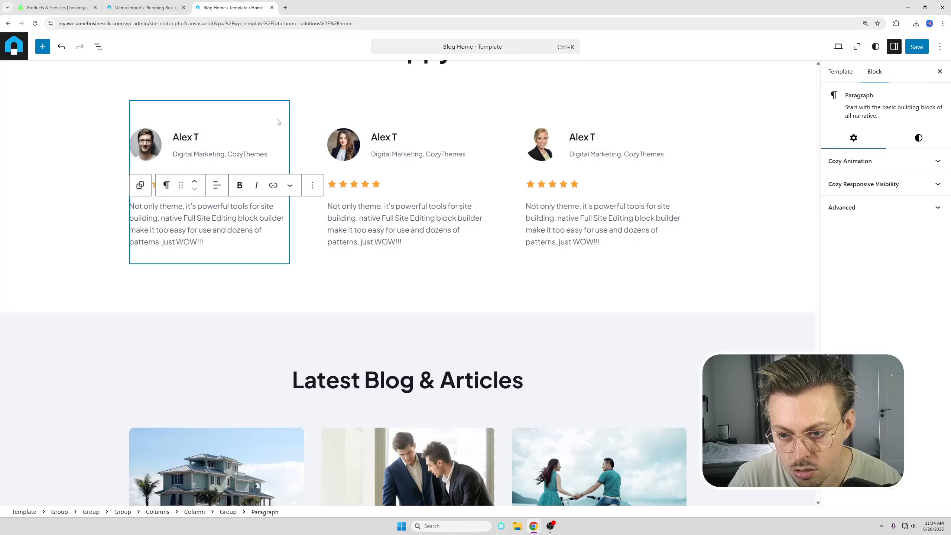
left_click(282, 105)
left_click(242, 86)
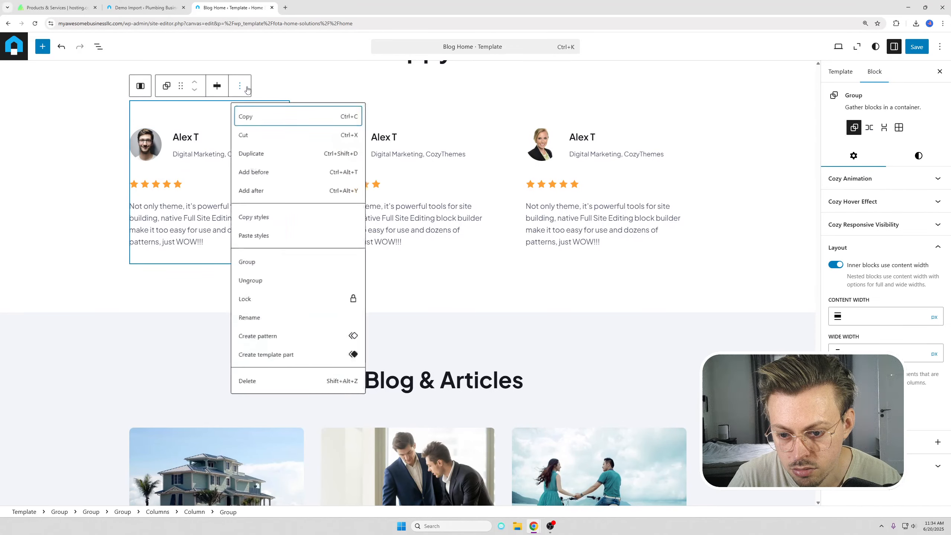
left_click(264, 160)
left_click(414, 378)
left_click(598, 319)
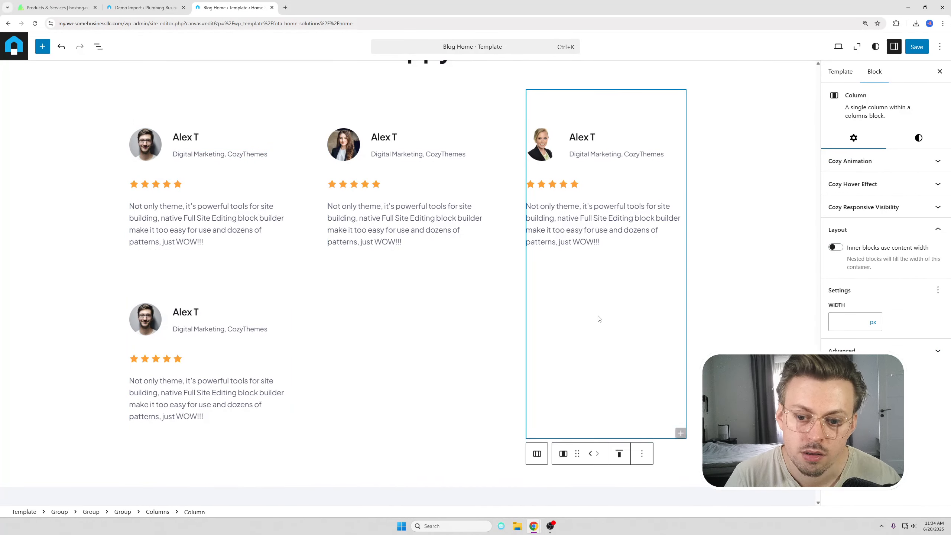
left_click(712, 250)
- Replace the portrait in the second testimonial with the sixth image in the media library
scroll(447, 247, "up", 2)
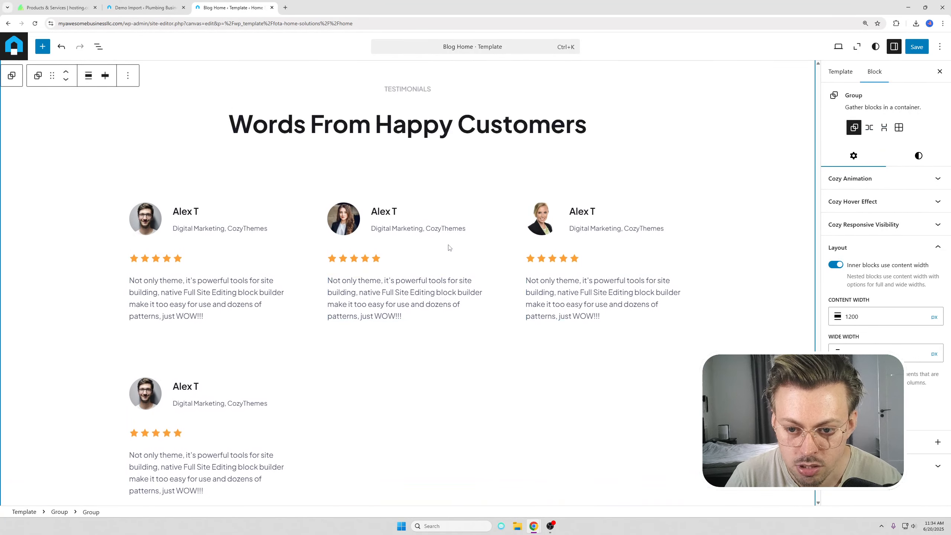
left_click(337, 221)
left_click(516, 188)
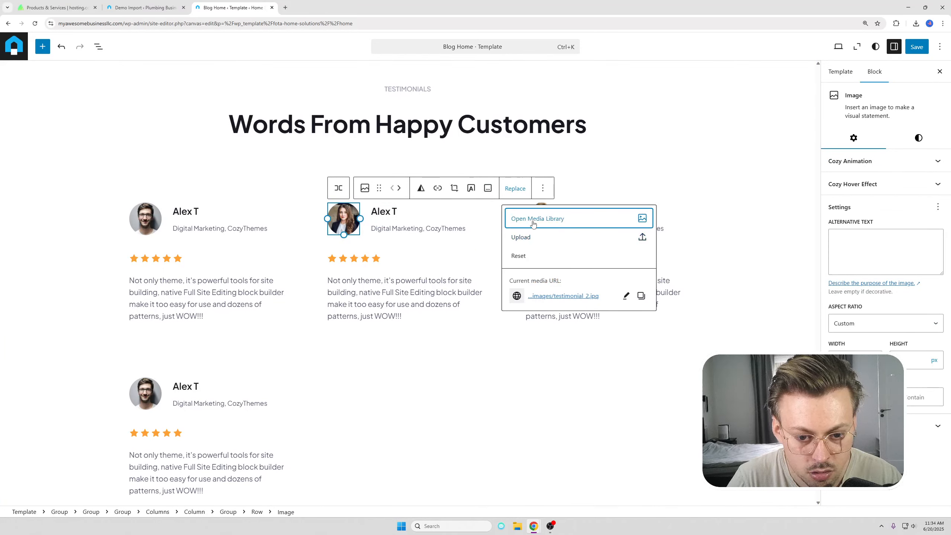
left_click(555, 219)
left_click(337, 158)
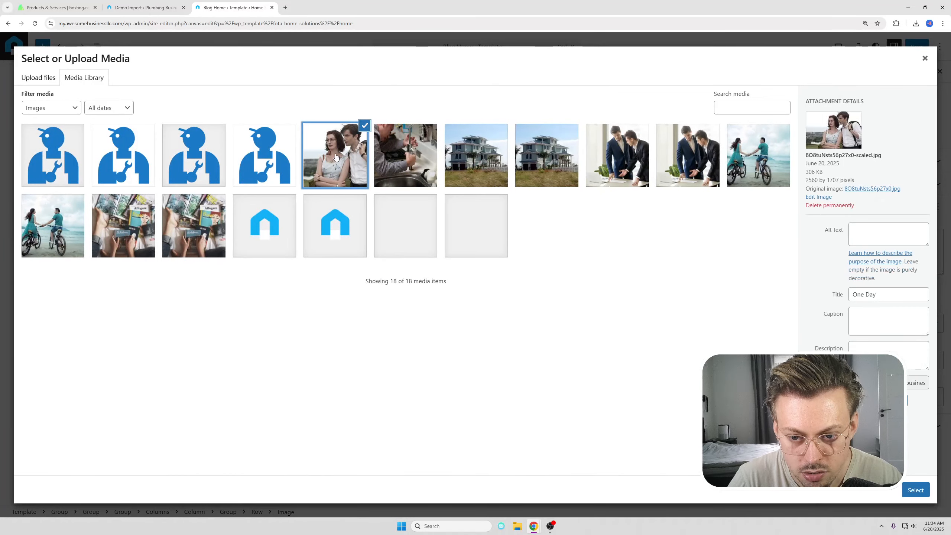
left_click(405, 155)
left_click(915, 490)
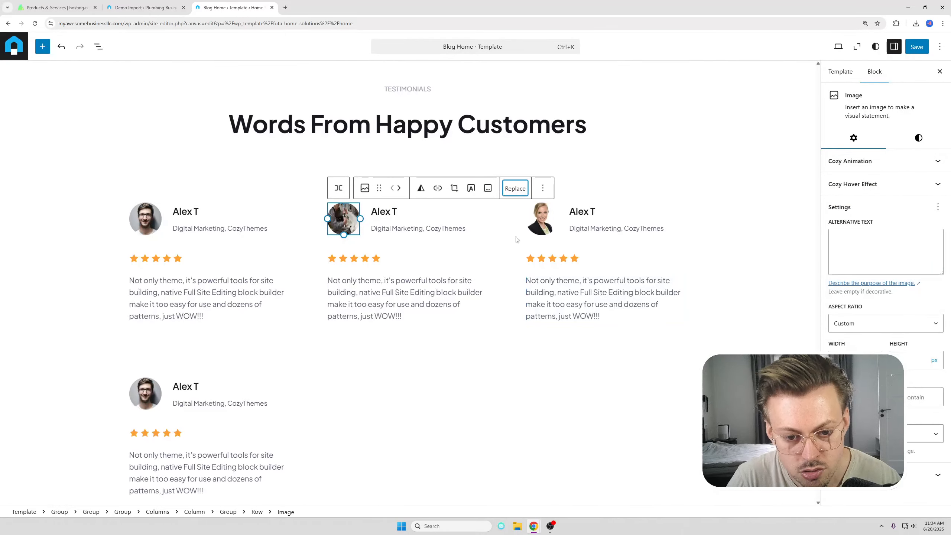
- Undo the portrait replacement in the second testimonial
left_click(323, 168)
left_click(382, 220)
left_click(382, 201)
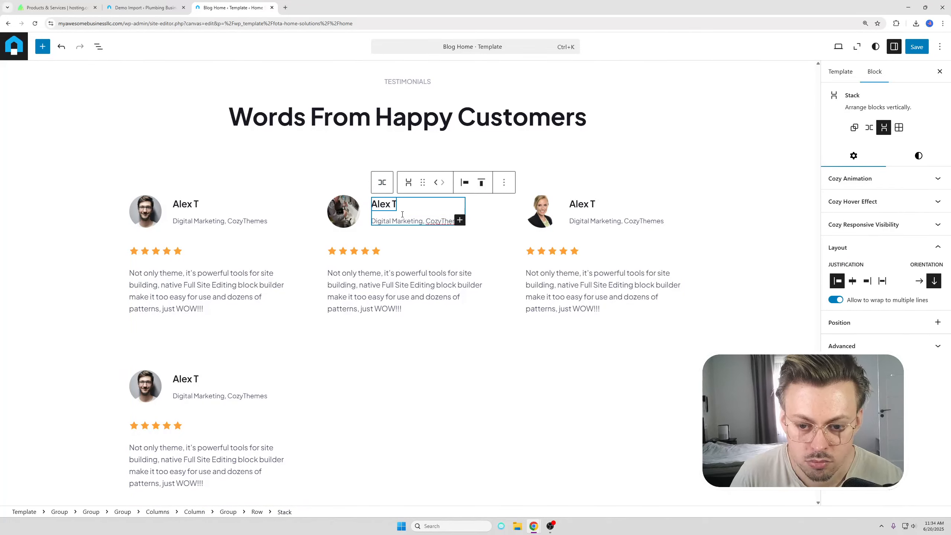
key("ctrl+z")
key("ctrl+z")
key("ctrl+z")
key("ctrl+z")
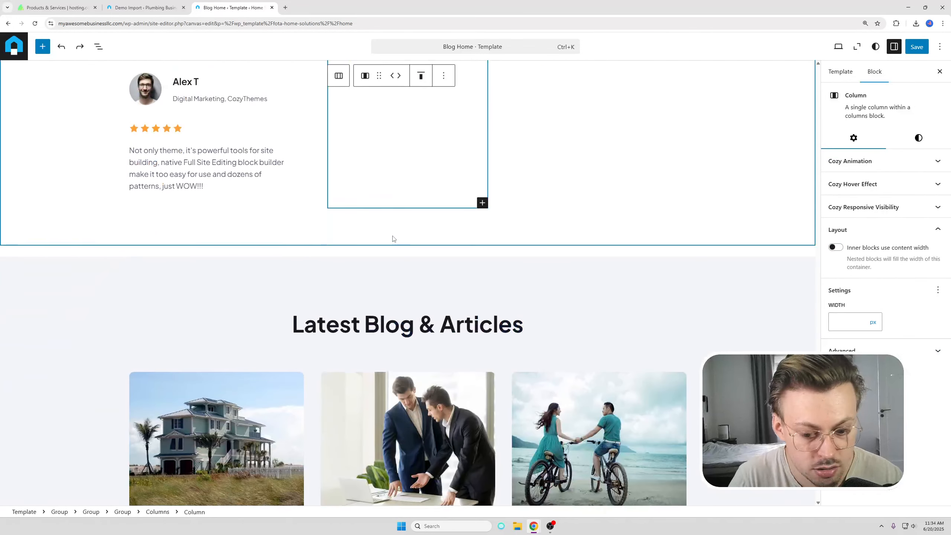
- Delete the "Stay Connected with Our Newsletter" group with its contact form from the footer
scroll(393, 239, "down", 10)
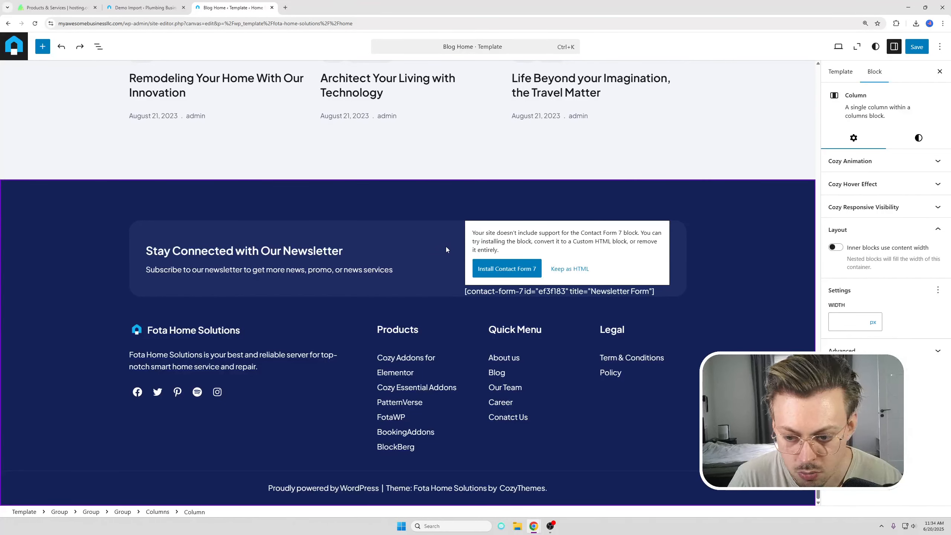
left_click(392, 234)
left_click(391, 232)
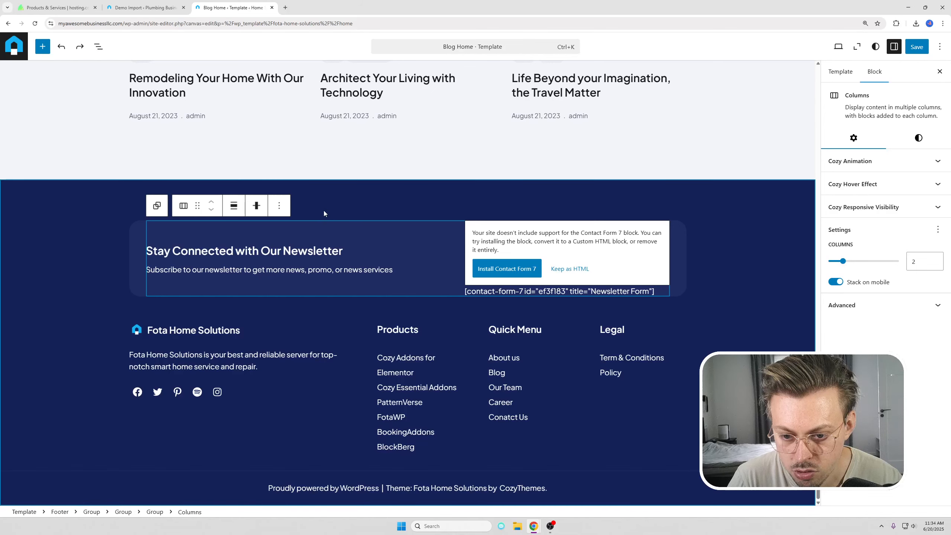
left_click(133, 236)
left_click(134, 240)
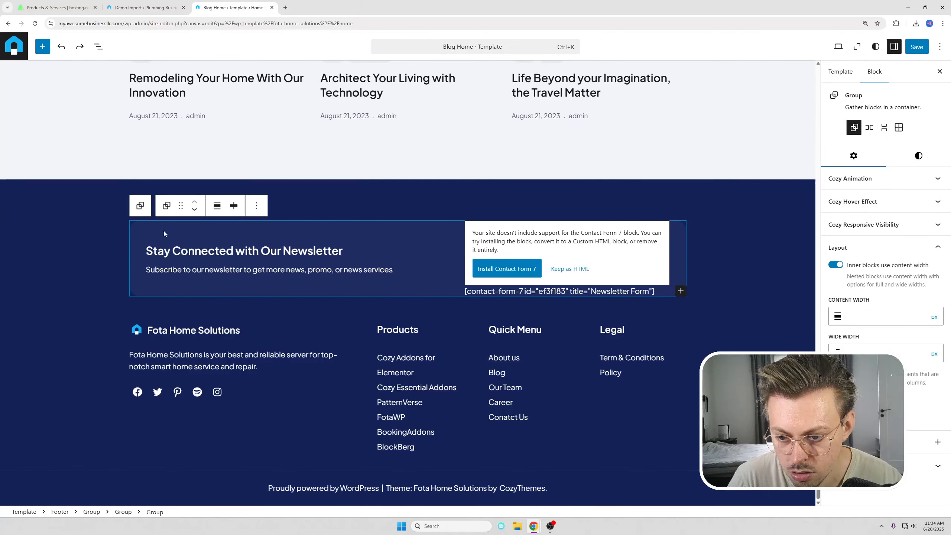
left_click(256, 205)
left_click(289, 502)
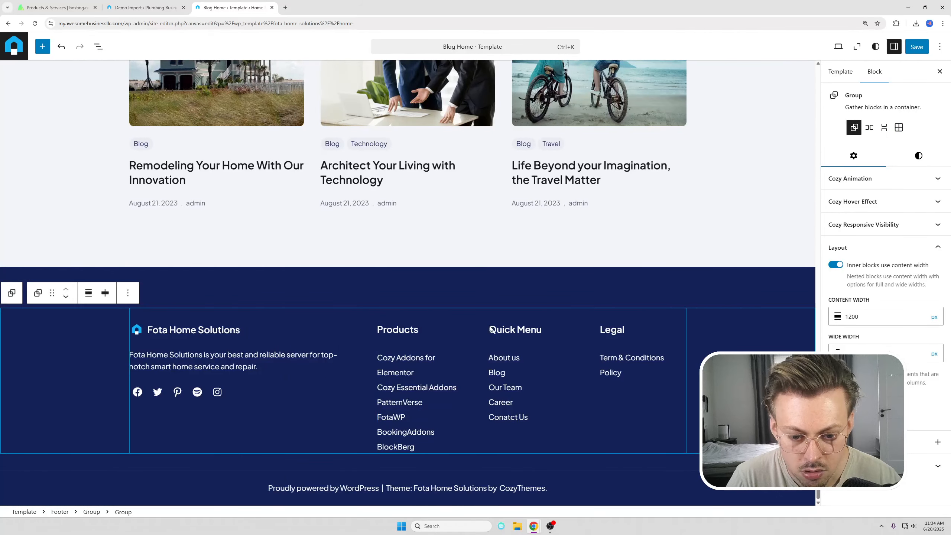
left_click(136, 357)
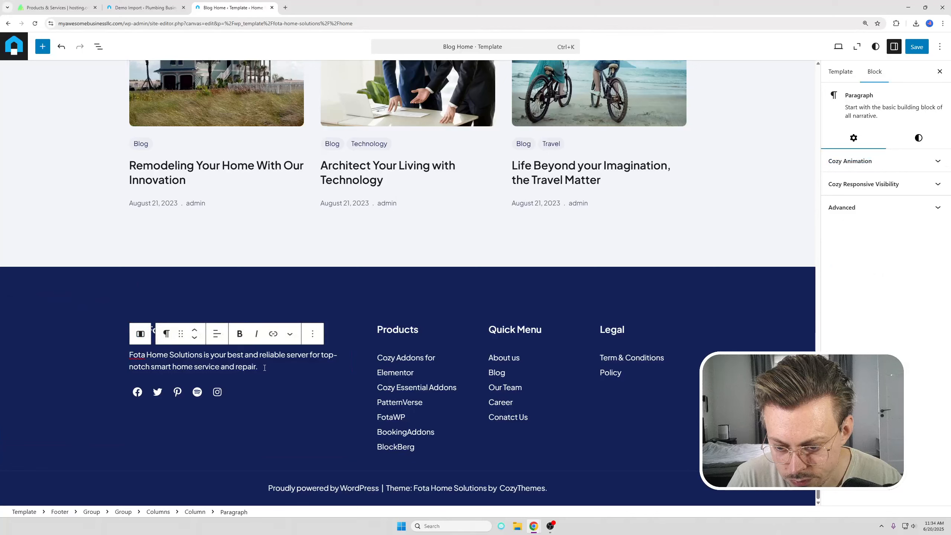
left_click_drag(259, 367, 118, 354)
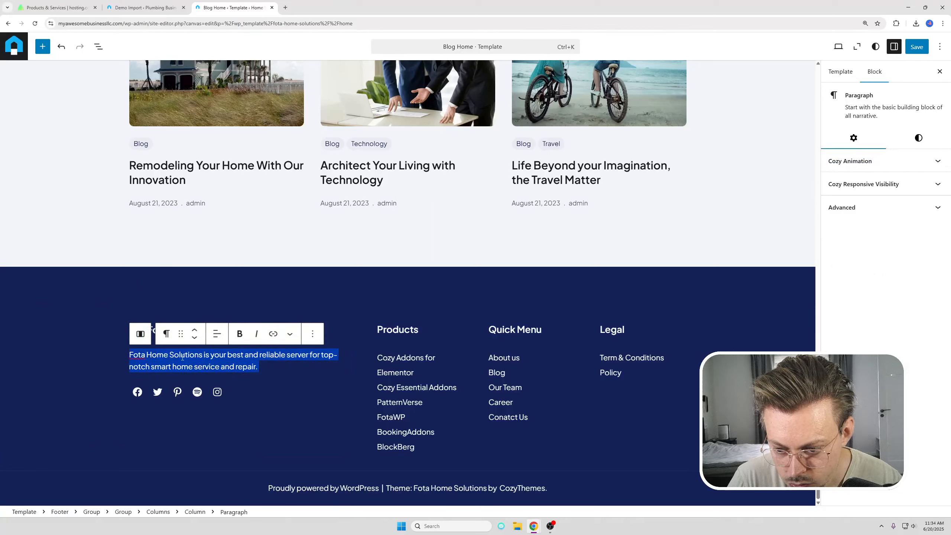
left_click(290, 391)
- Change the footer heading "Fota Home Solutions" beside the logo to "Plumbing Business"
left_click(176, 329)
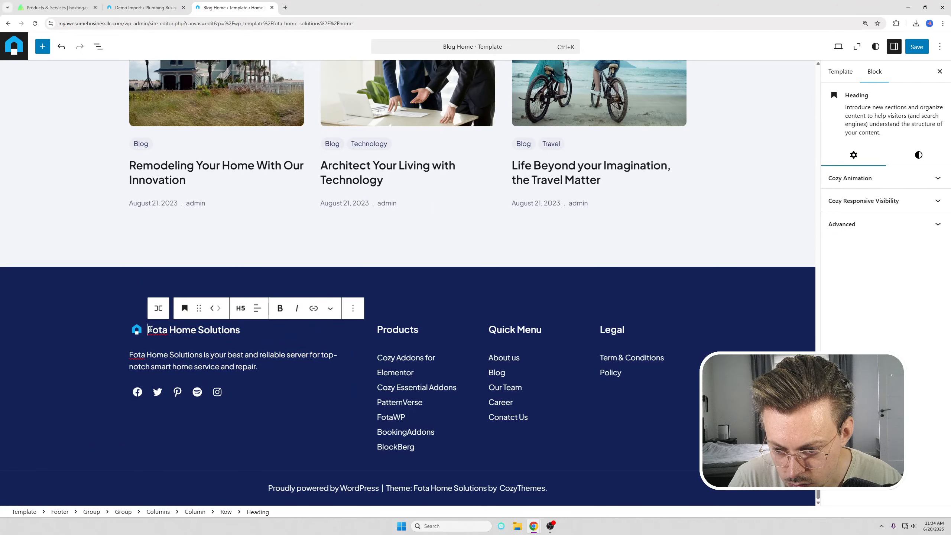
left_click_drag(149, 330, 243, 332)
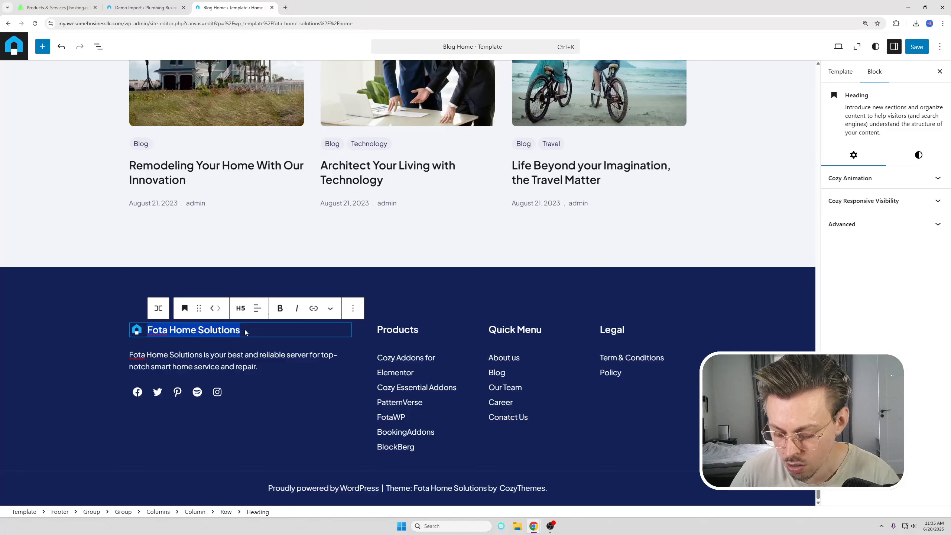
type("Plu")
key("BackSpace")
key("BackSpace")
type("lum")
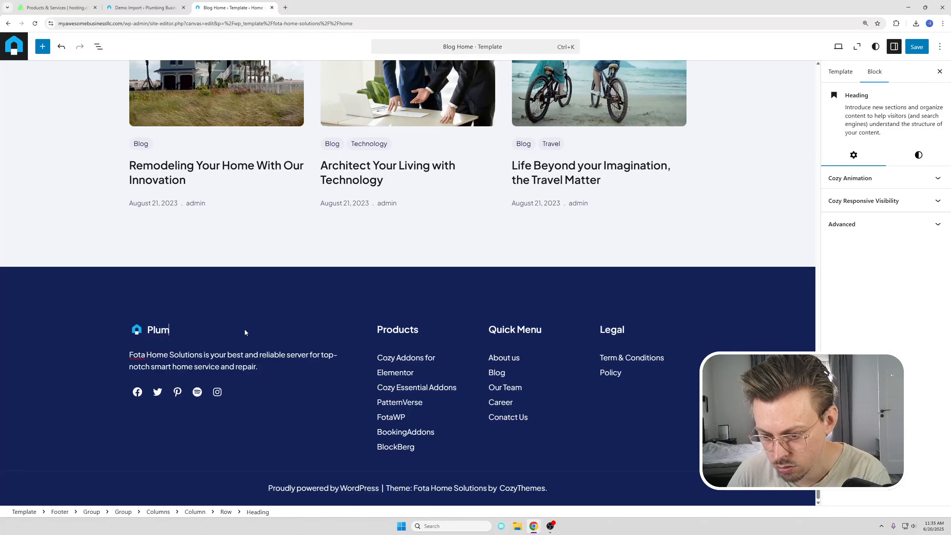
type("bing Business")
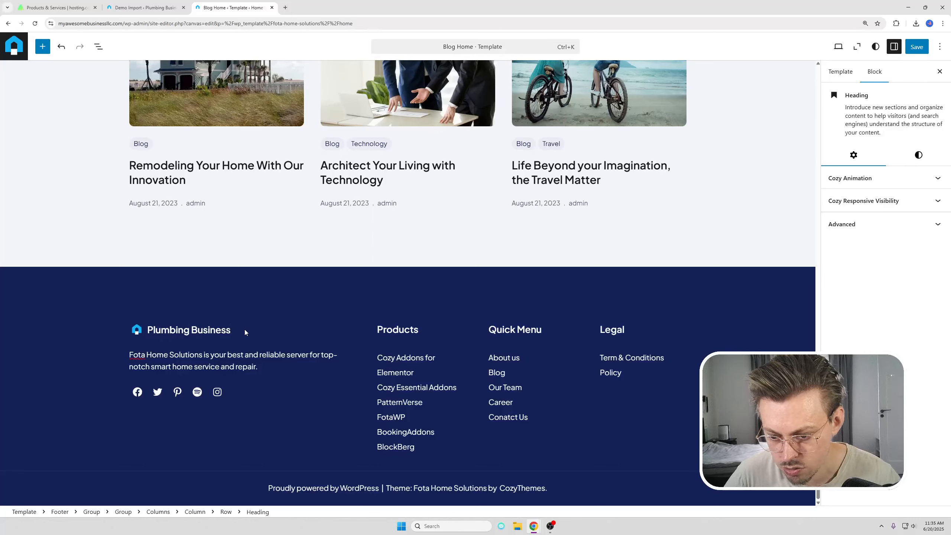
- Delete the Spotify and Pinterest icons from the footer's social icons
left_click(185, 354)
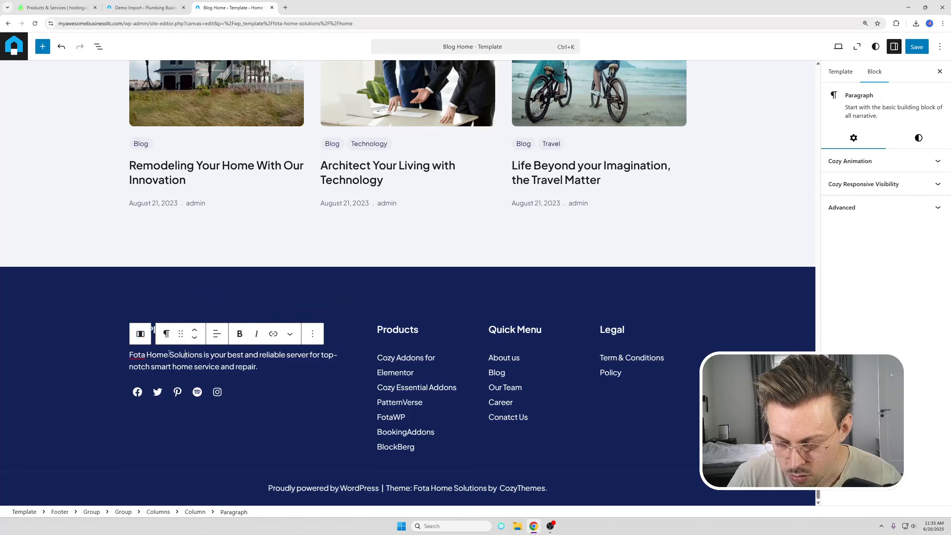
left_click(228, 392)
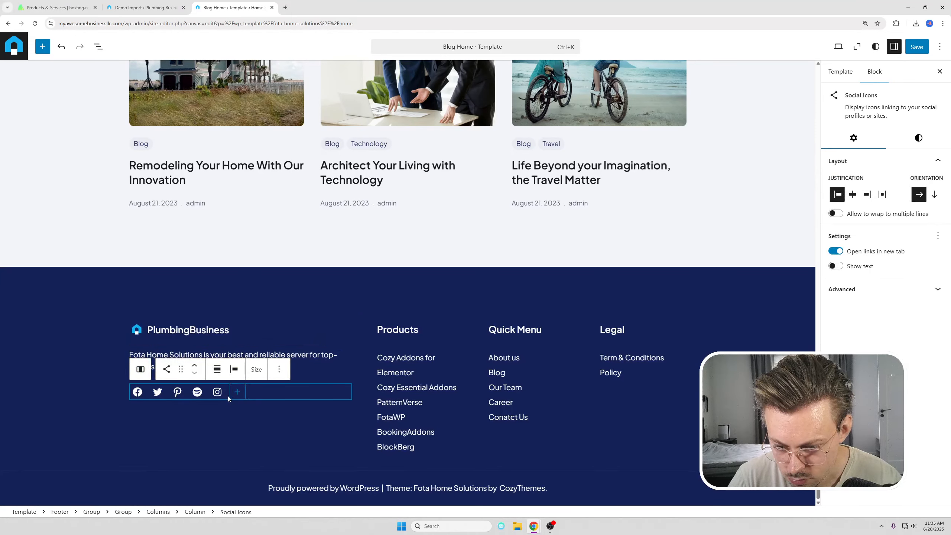
left_click(217, 393)
left_click(197, 392)
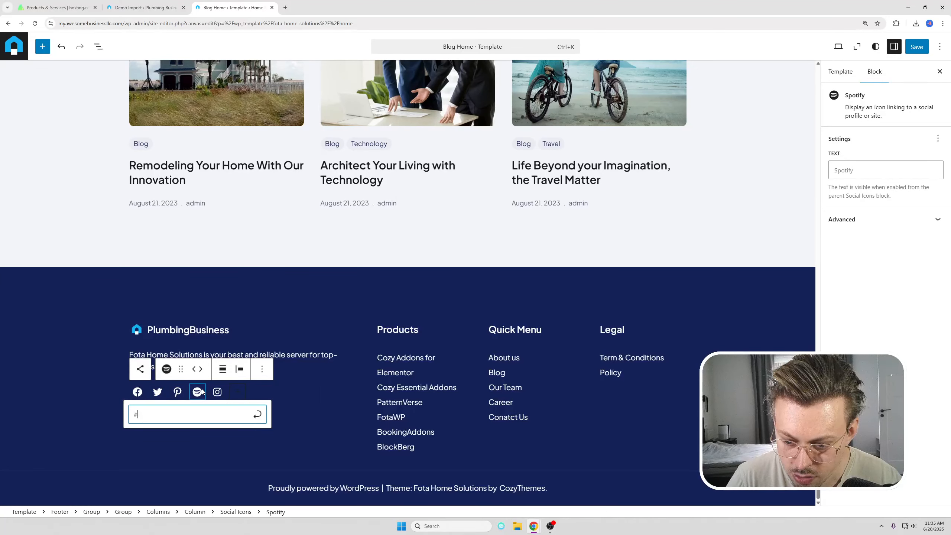
left_click(262, 369)
left_click(283, 343)
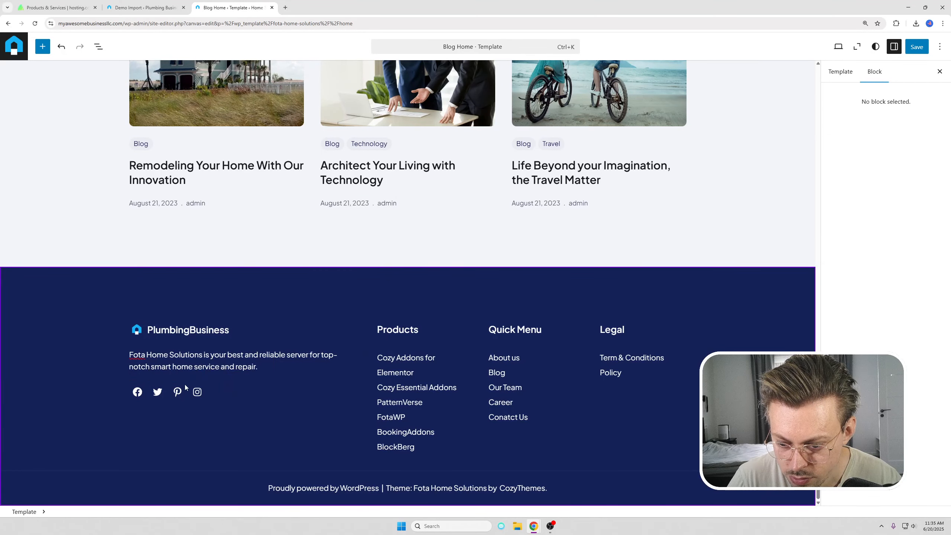
left_click(179, 391)
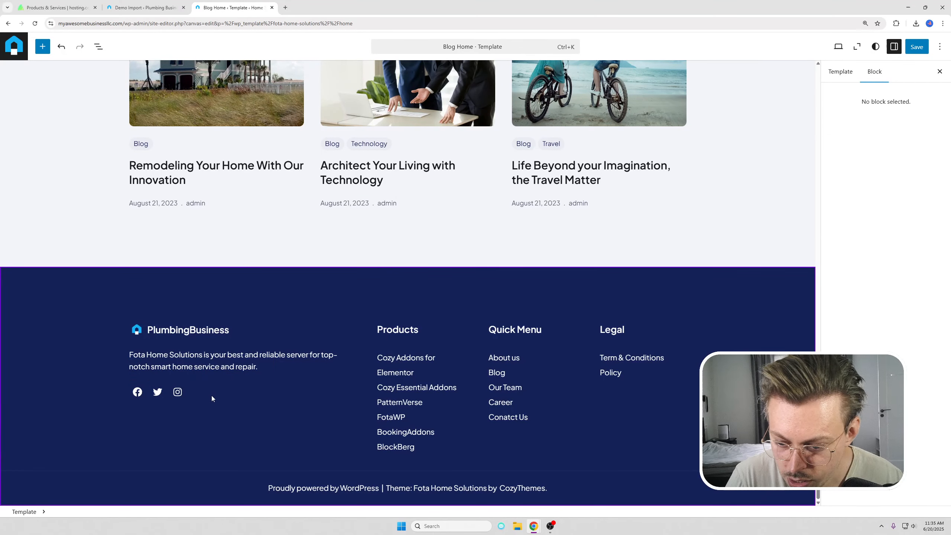
- Set the link of the footer's Facebook icon to facebook.com/
left_click(137, 393)
left_click(138, 393)
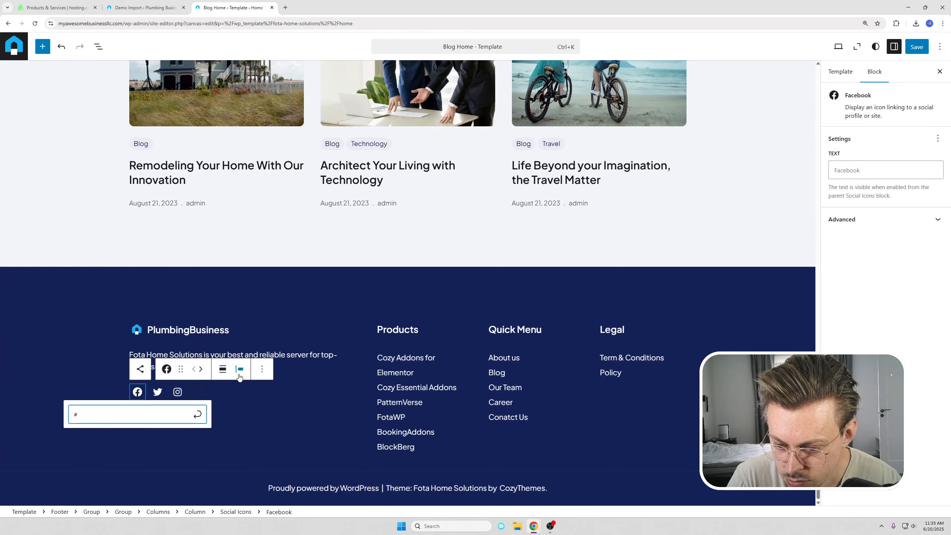
double_click(113, 414)
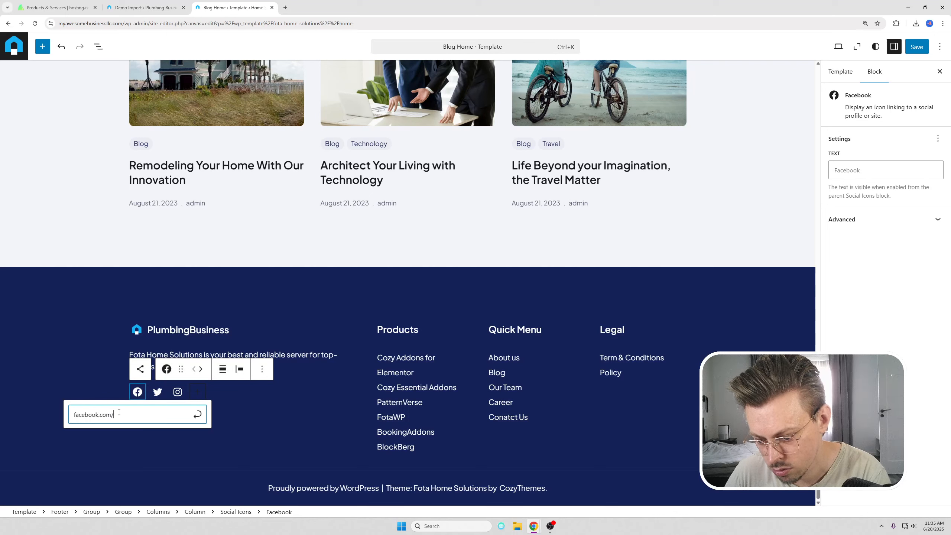
key("Return")
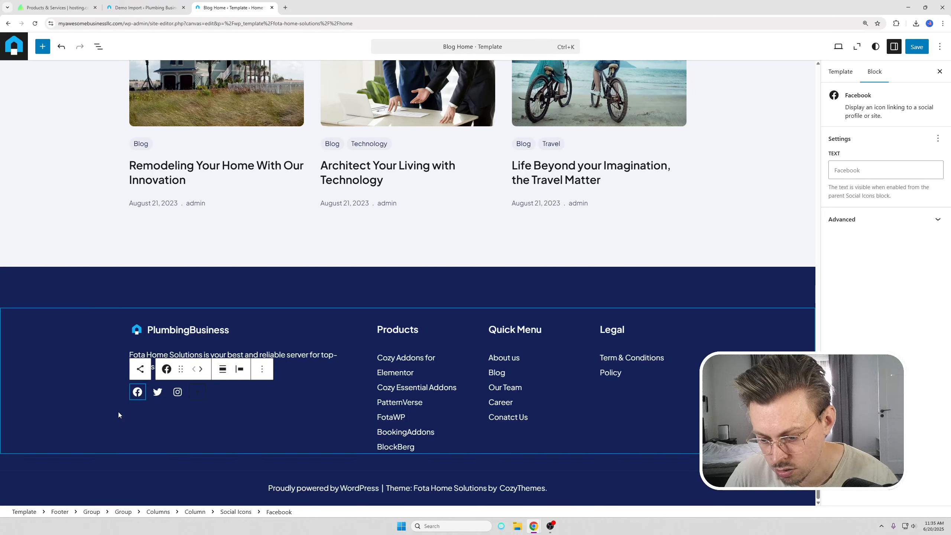
- Check the links of the footer's Twitter and Instagram icons and of the first item under Products
left_click(159, 398)
left_click(156, 396)
left_click(177, 392)
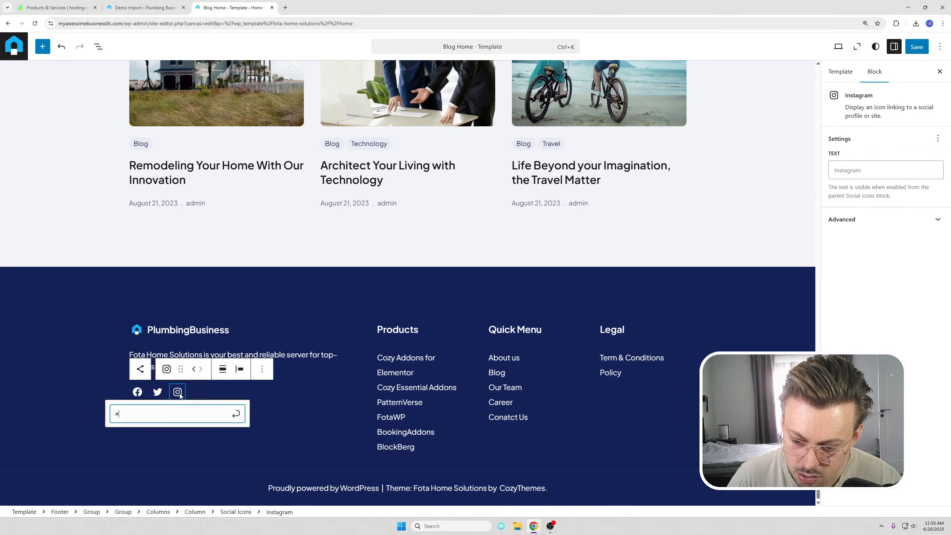
left_click(161, 393)
left_click(177, 392)
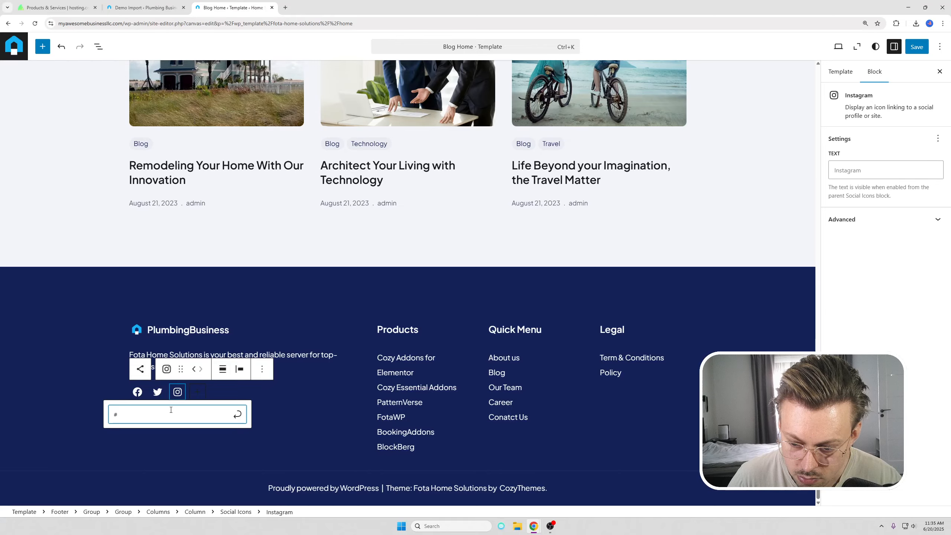
left_click(181, 445)
left_click(408, 372)
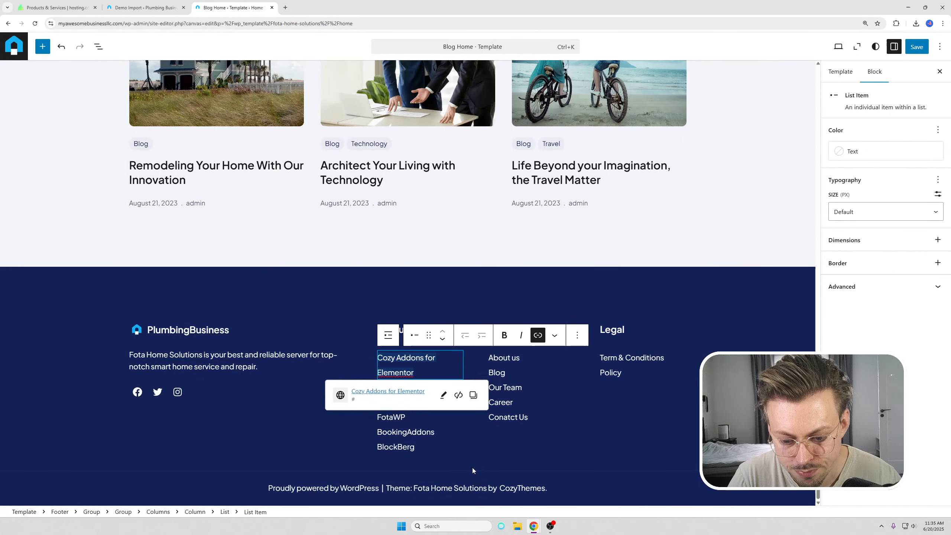
- Replace the credit line at the bottom of the footer with "2025 PlumbingBusiness. All rights reserved."
left_click(274, 487)
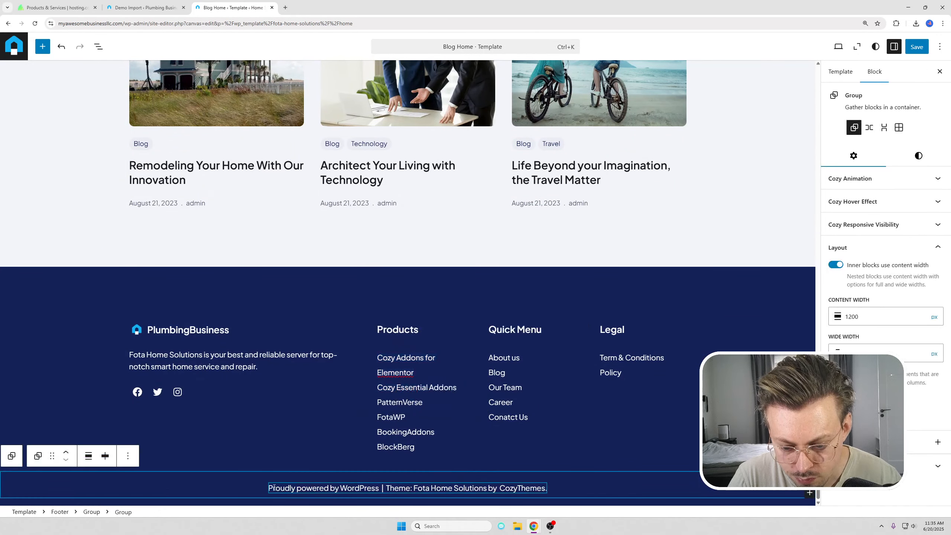
left_click(277, 487)
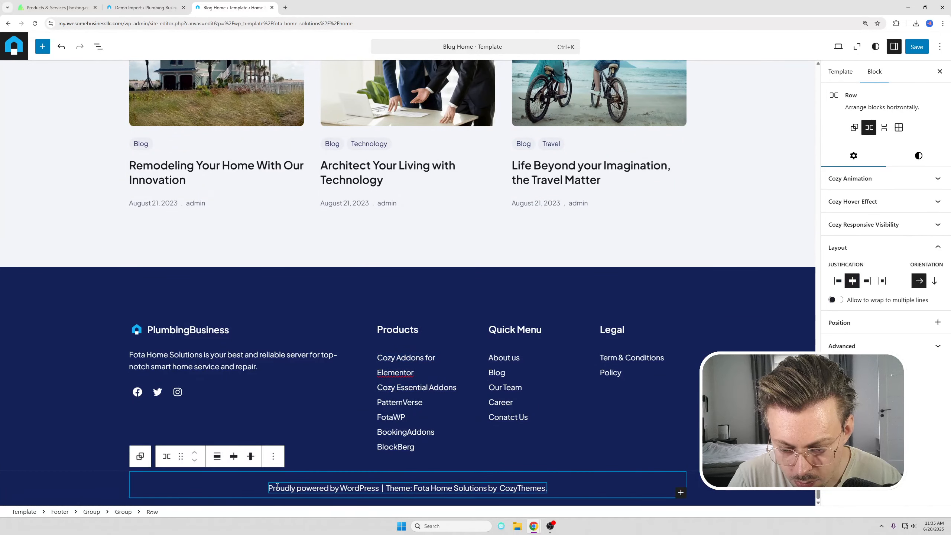
left_click(536, 487)
key("ctrl+a")
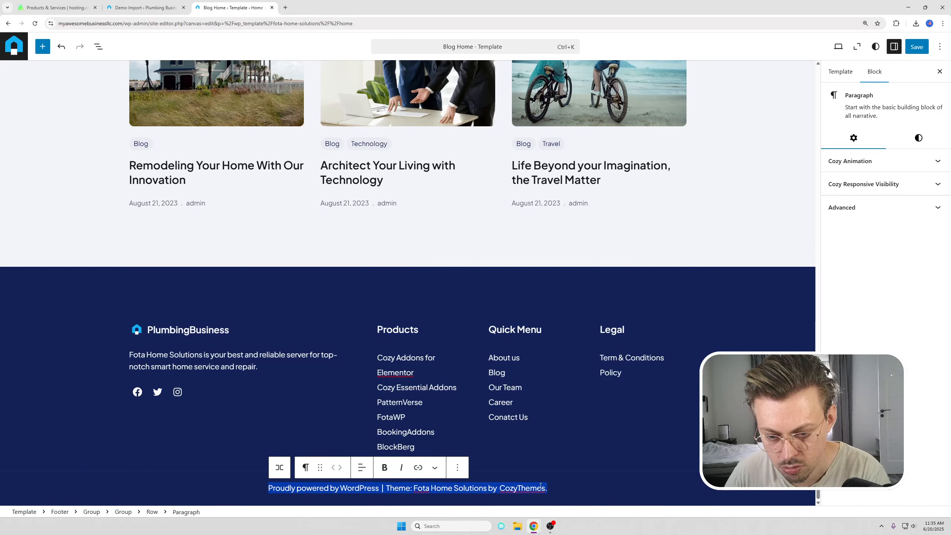
type("20")
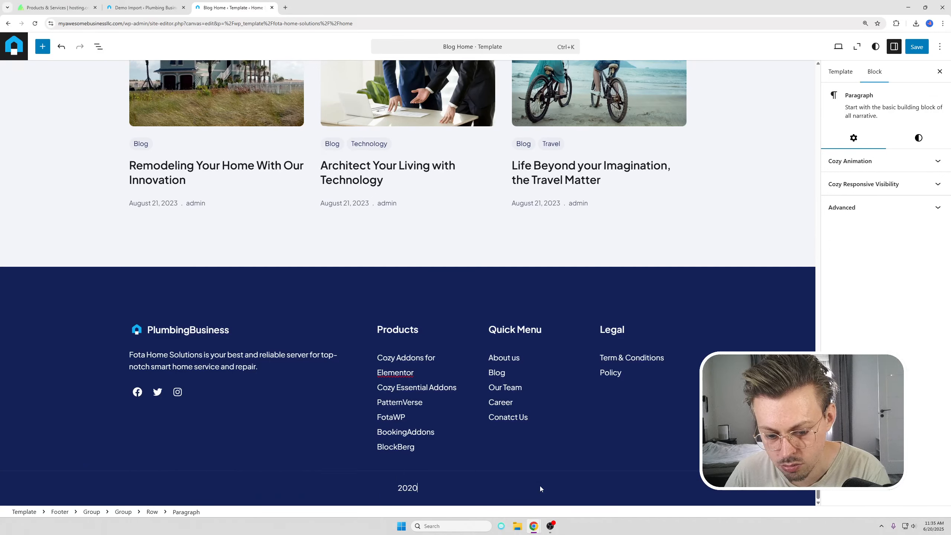
key("BackSpace")
type("5 Plu")
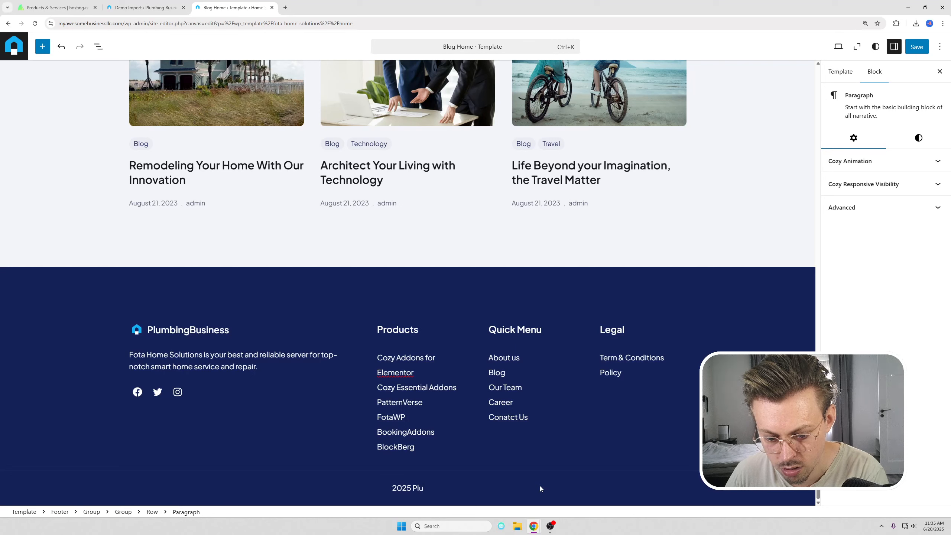
type("mbingB")
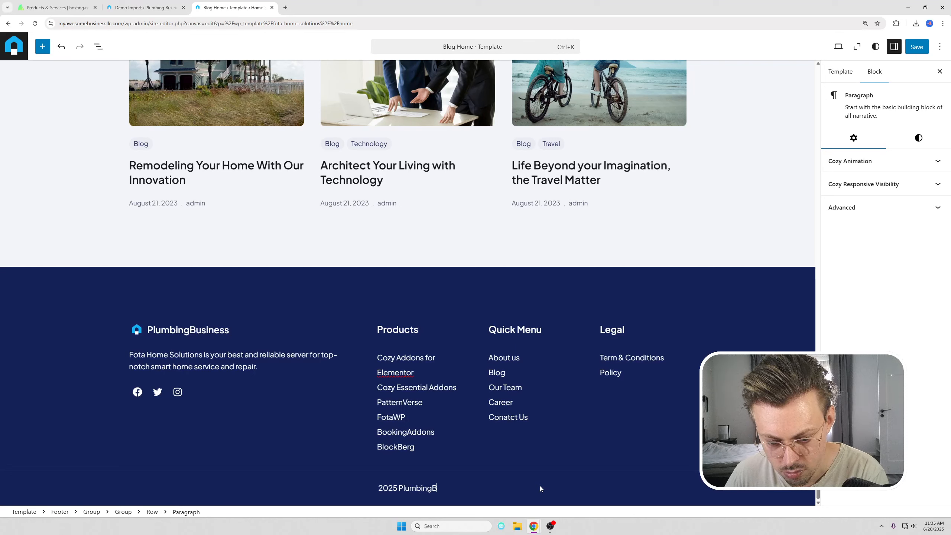
type("usiness. All right")
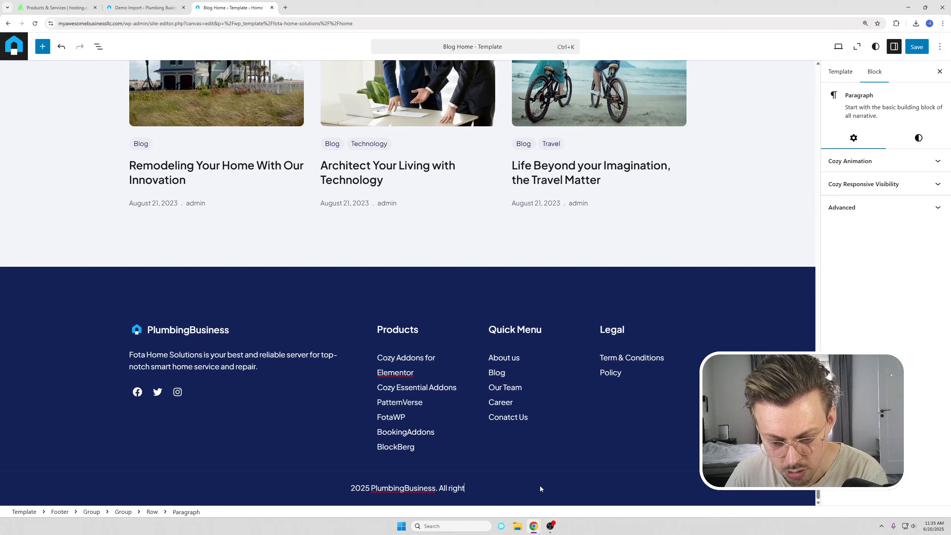
type("s reserved.")
left_click(584, 462)
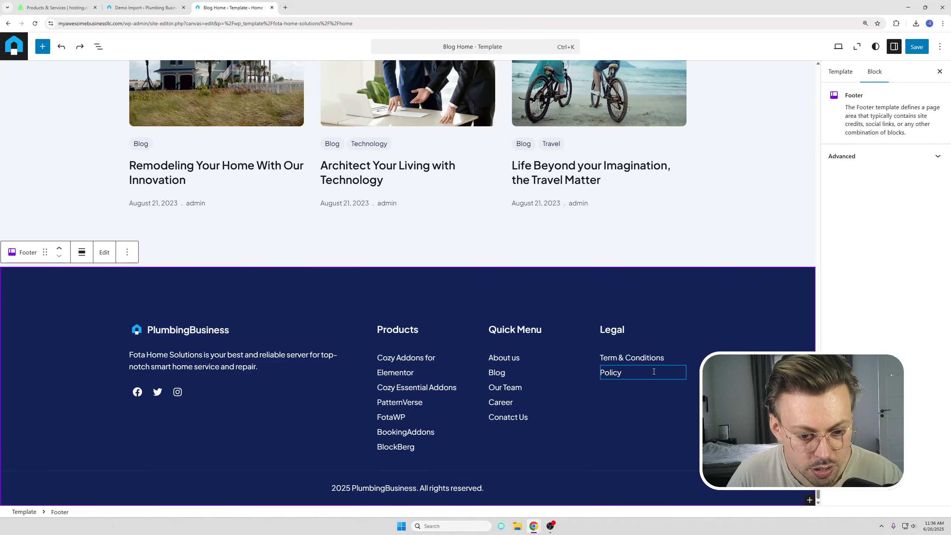
- Duplicate the Policy item in the footer's Legal list
left_click(653, 404)
left_click(693, 390)
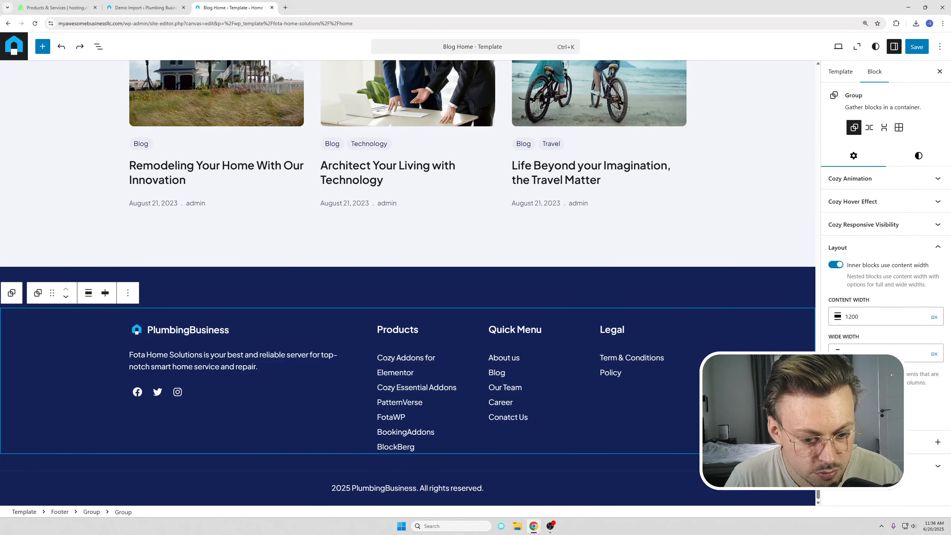
left_click(660, 374)
left_click(693, 389)
left_click(671, 375)
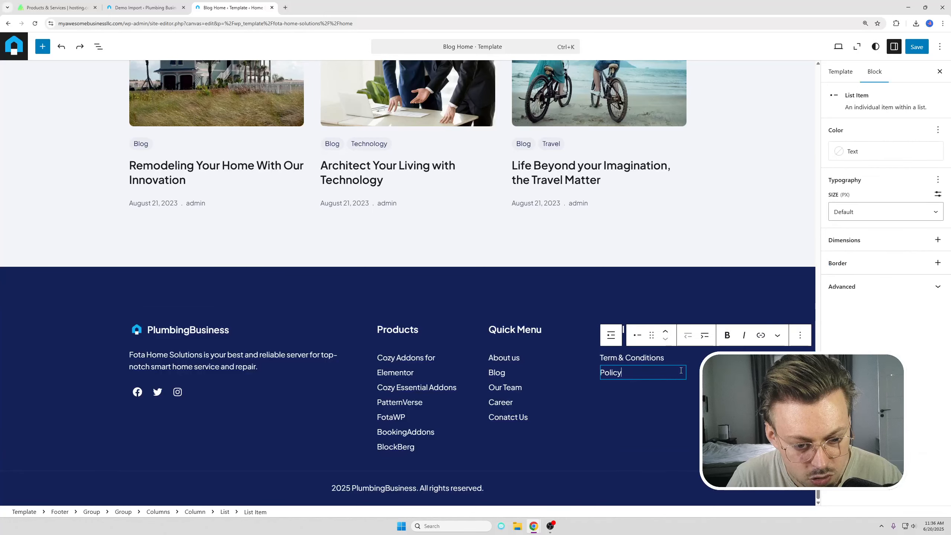
left_click(801, 336)
left_click(821, 116)
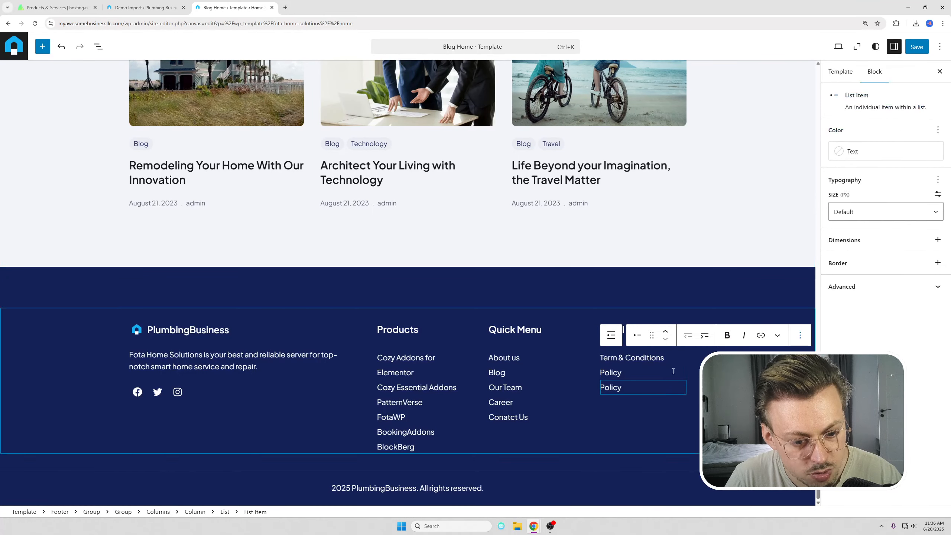
- Open the duplicated Policy item's link for editing and close it without changes
left_click(640, 388)
left_click_drag(640, 388, 576, 387)
left_click(762, 338)
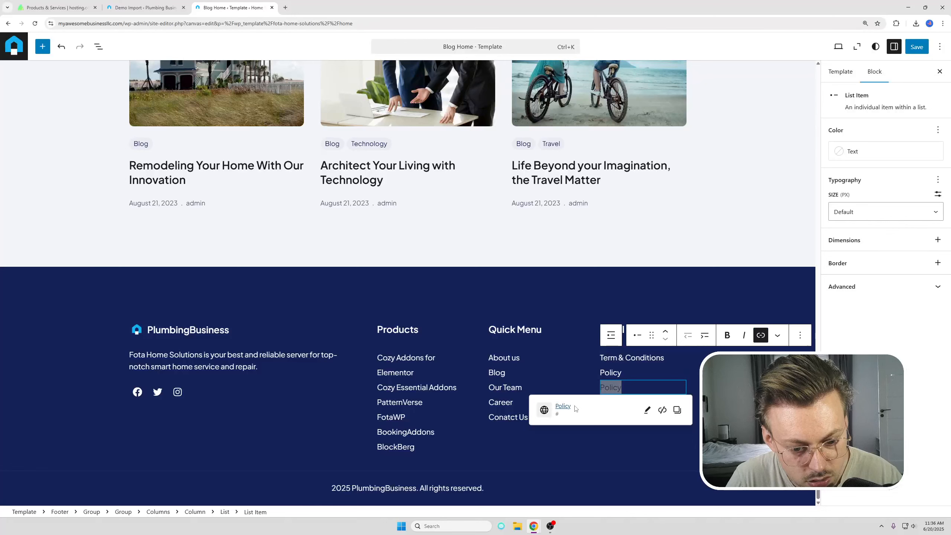
left_click(647, 410)
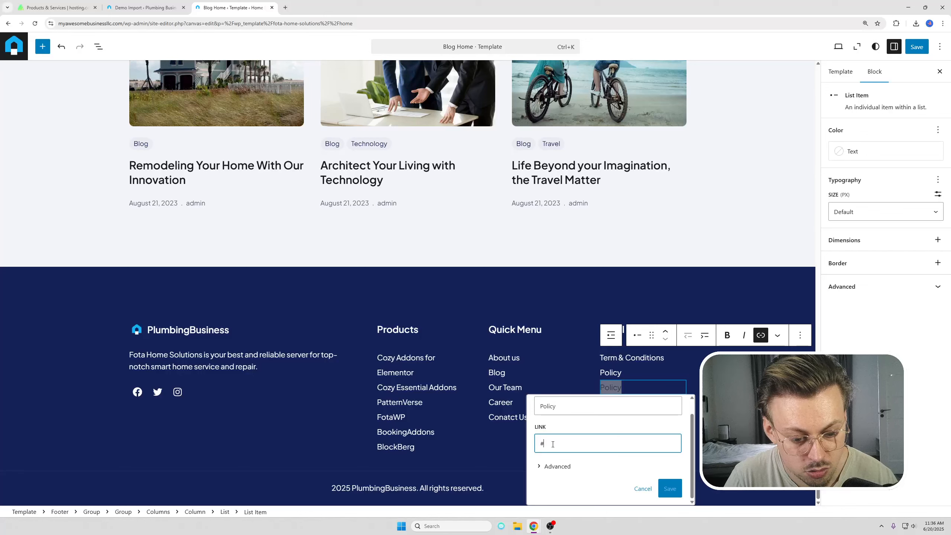
left_click(643, 488)
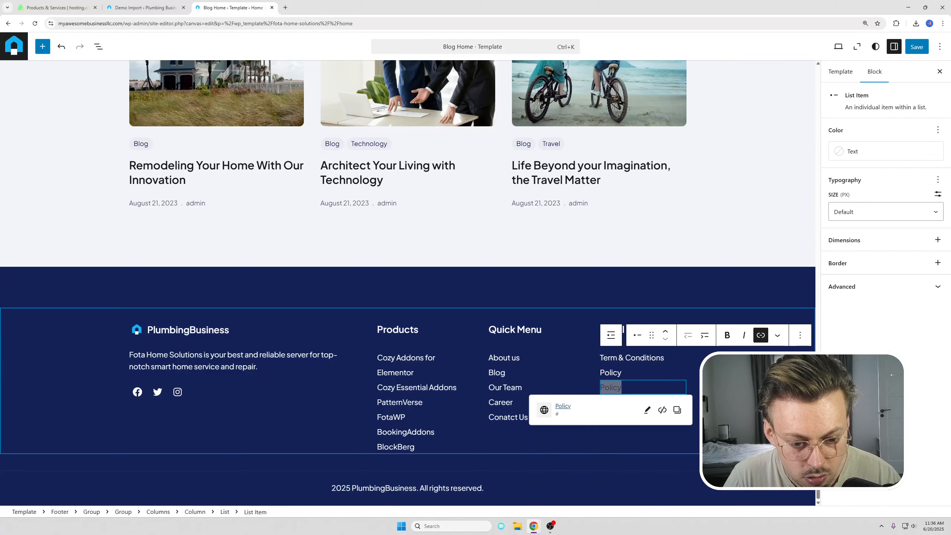
- Delete the duplicated Policy item from the footer's Legal list
left_click(699, 370)
left_click(649, 391)
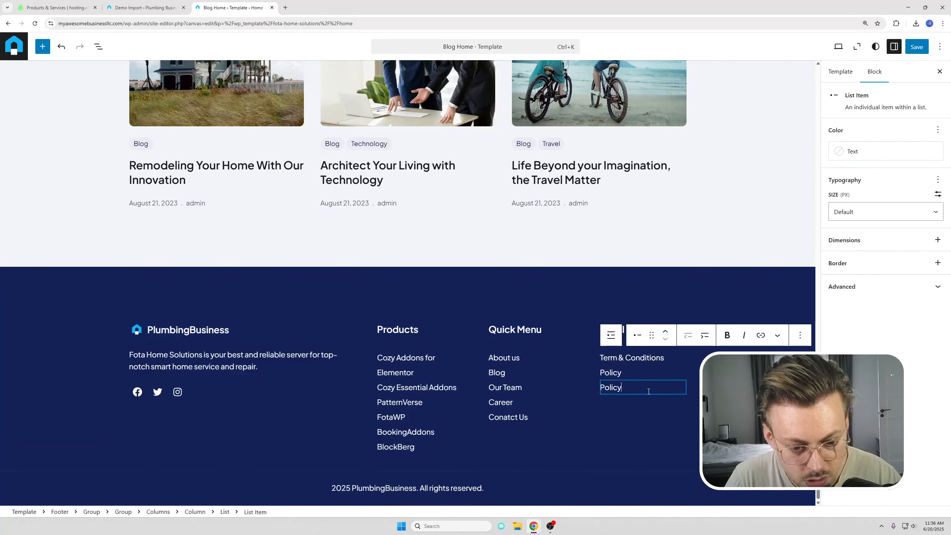
left_click(801, 335)
left_click(801, 304)
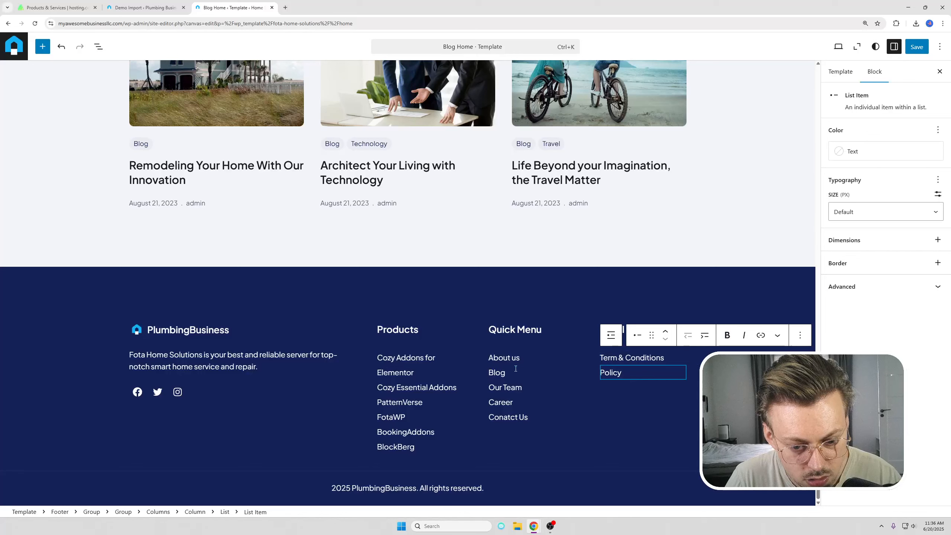
- Delete the Blog and Our Team items from the footer's Quick Menu list
left_click(533, 373)
left_click(539, 358)
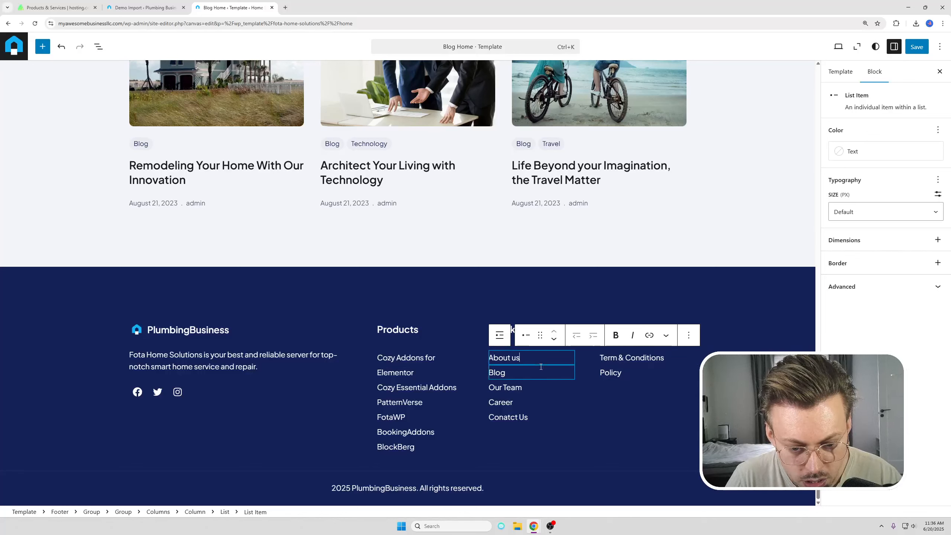
left_click(554, 372)
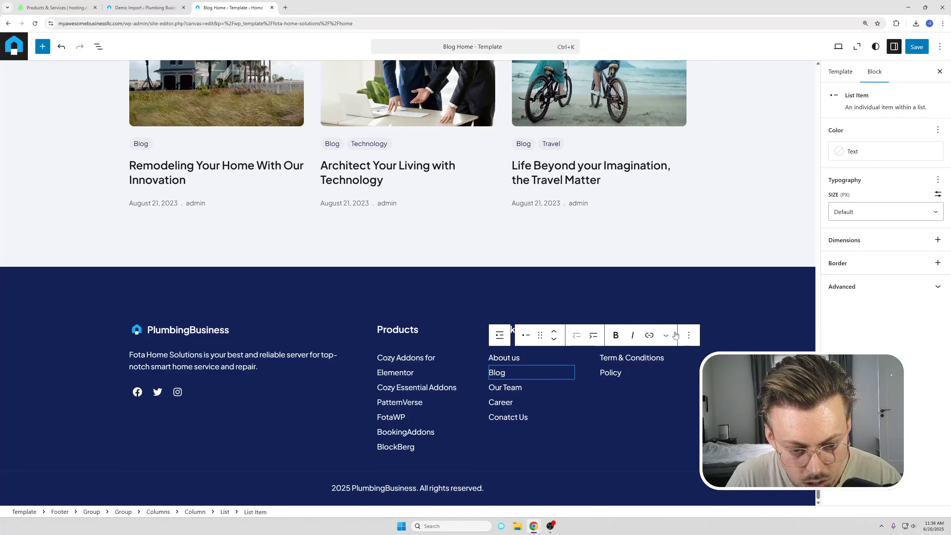
left_click(688, 336)
left_click(697, 305)
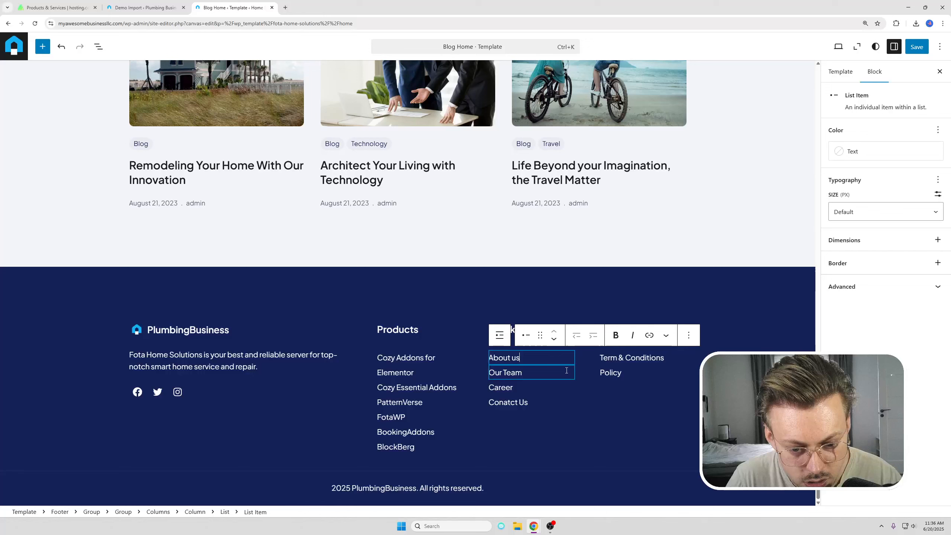
left_click(687, 335)
left_click(696, 305)
left_click(564, 371)
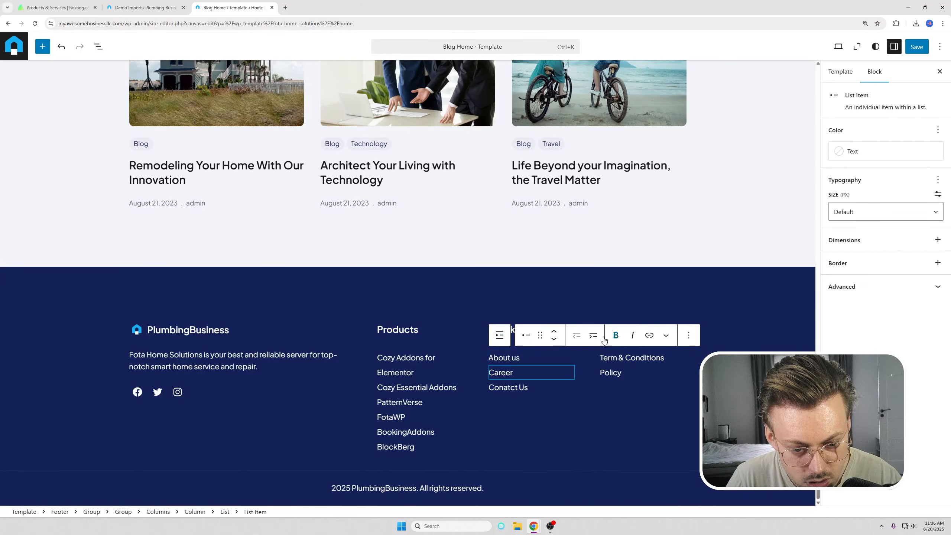
- Delete the Products column with its list of links from the footer
left_click(386, 351)
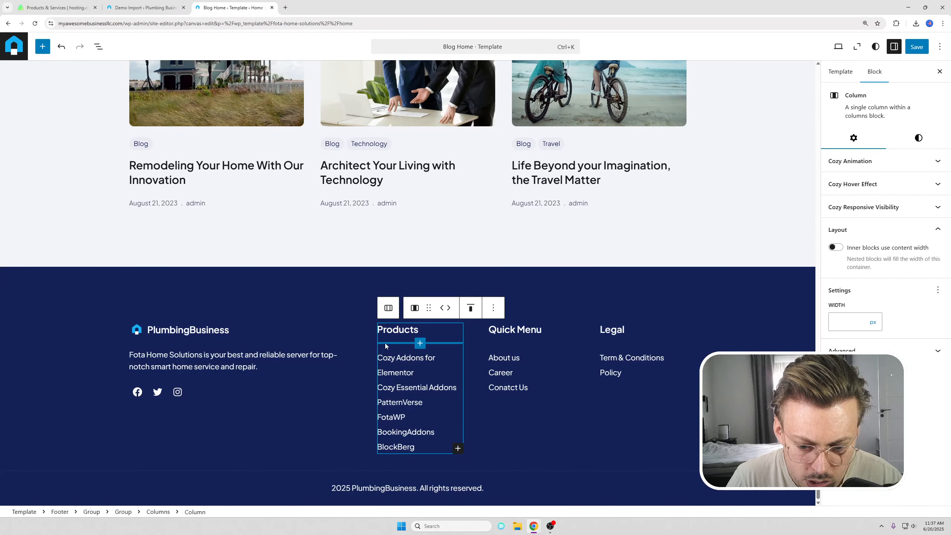
left_click(500, 304)
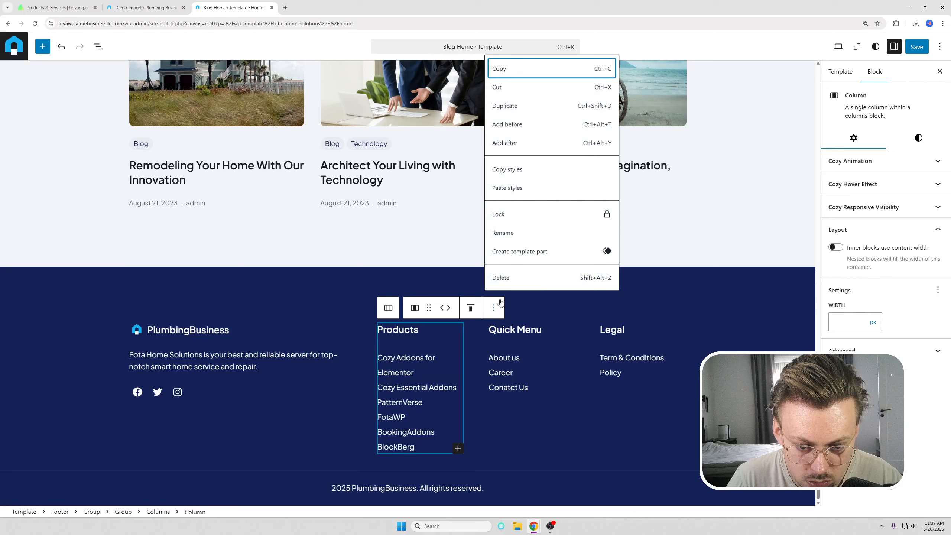
left_click(517, 281)
- Set the footer's brand column width to 60% and extend its description with "and some more text here."
left_click(315, 434)
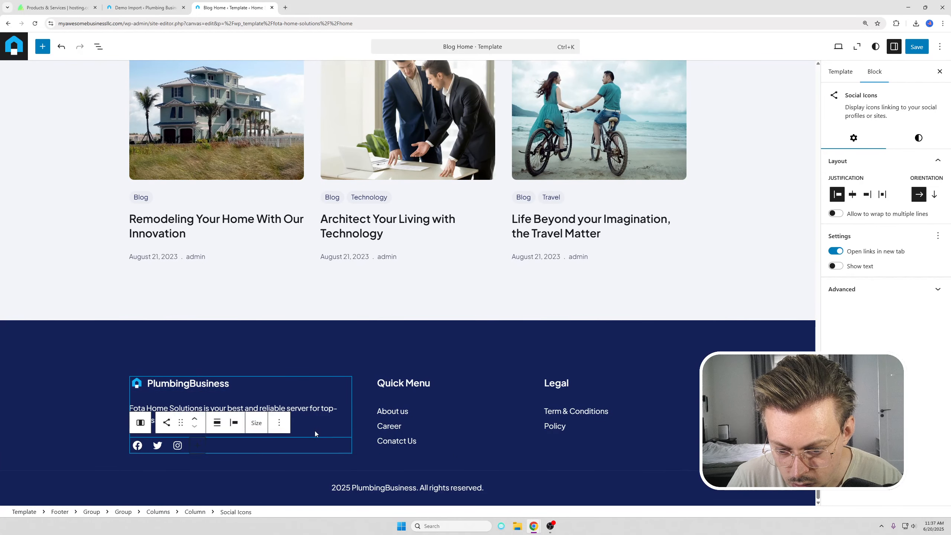
left_click(315, 433)
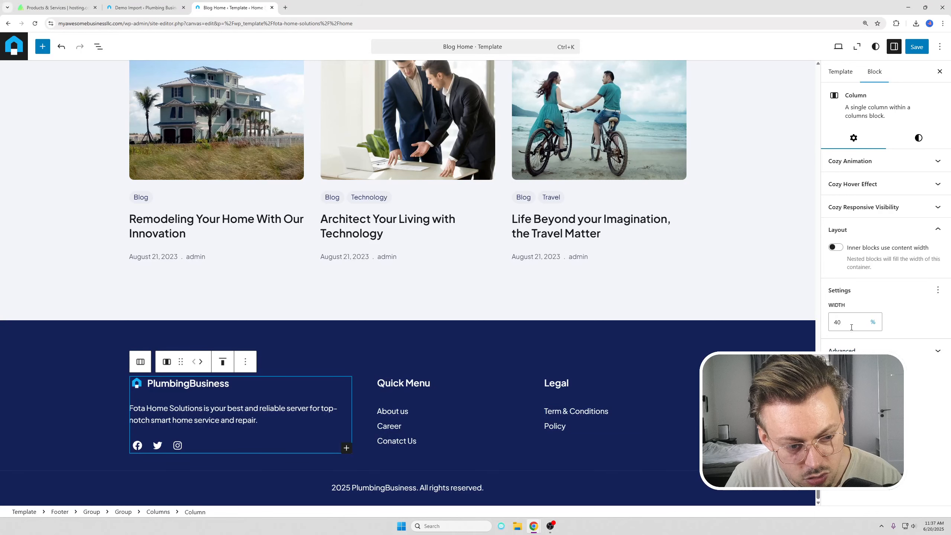
type("70")
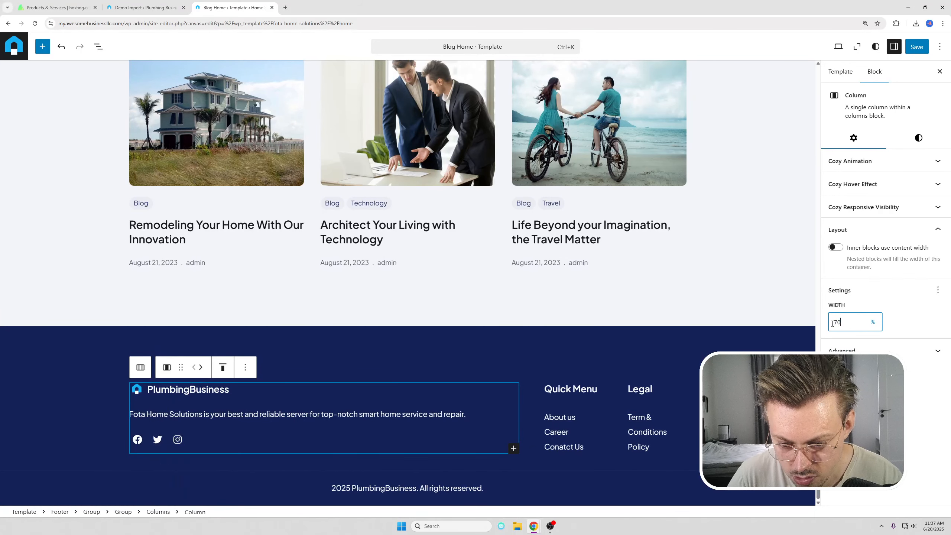
type("60")
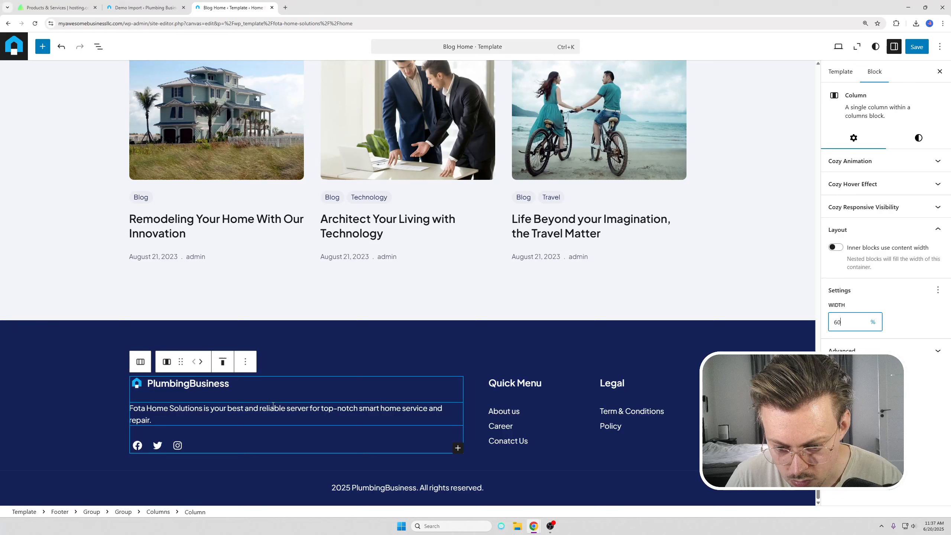
left_click(155, 419)
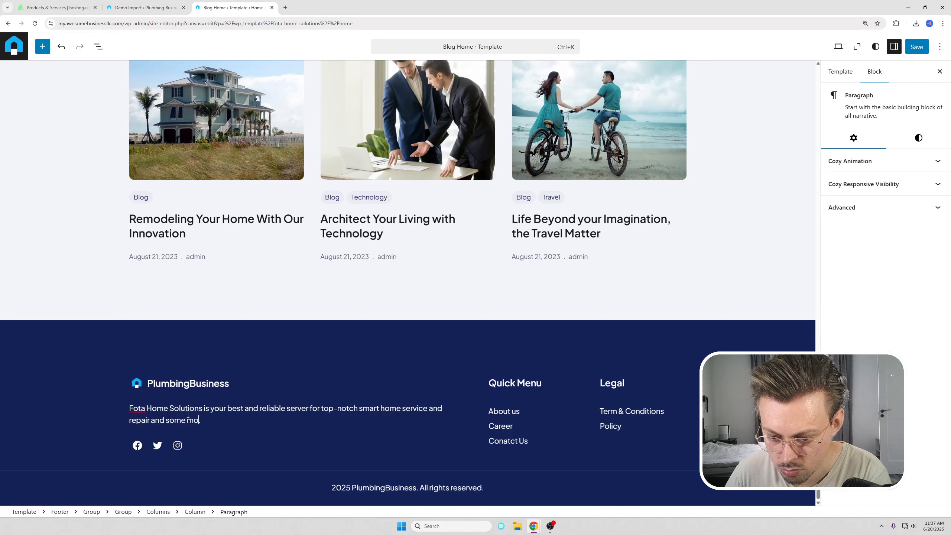
left_click(259, 301)
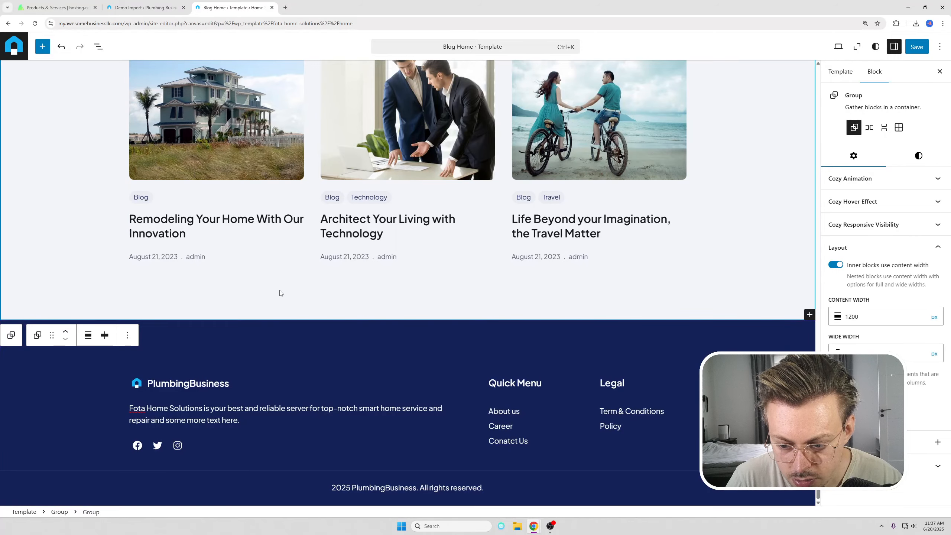
- Save the site and template changes, and view the published homepage
scroll(490, 322, "up", 10)
scroll(693, 292, "up", 2)
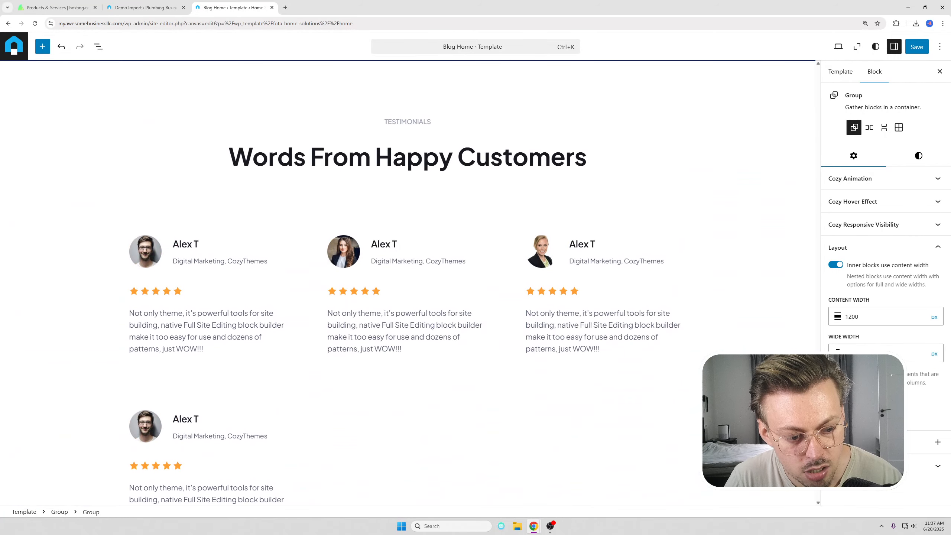
left_click_drag(818, 377, 808, 61)
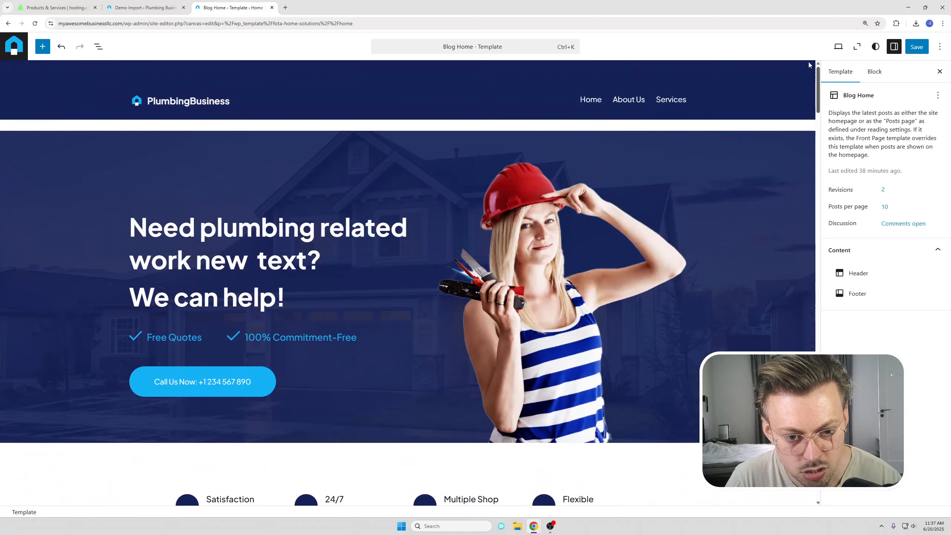
left_click(917, 47)
left_click(916, 47)
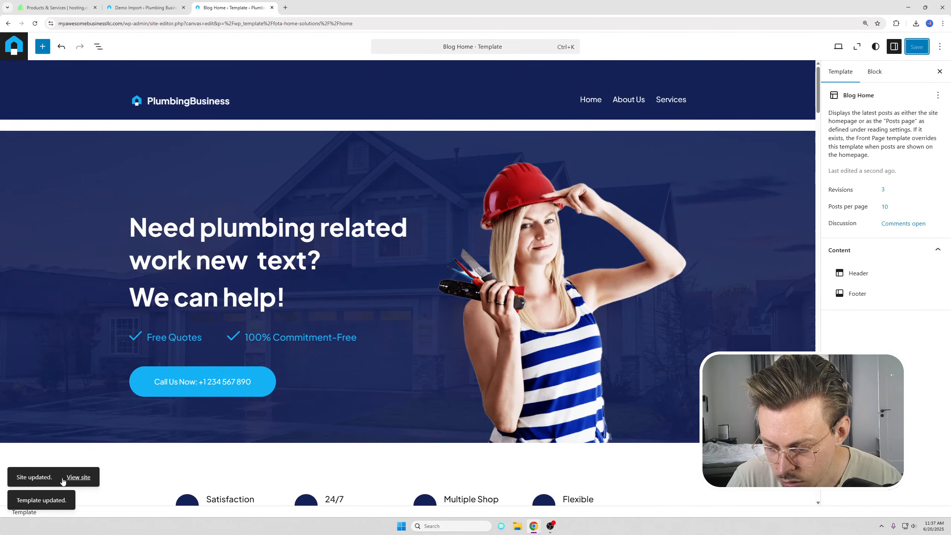
left_click(72, 478)
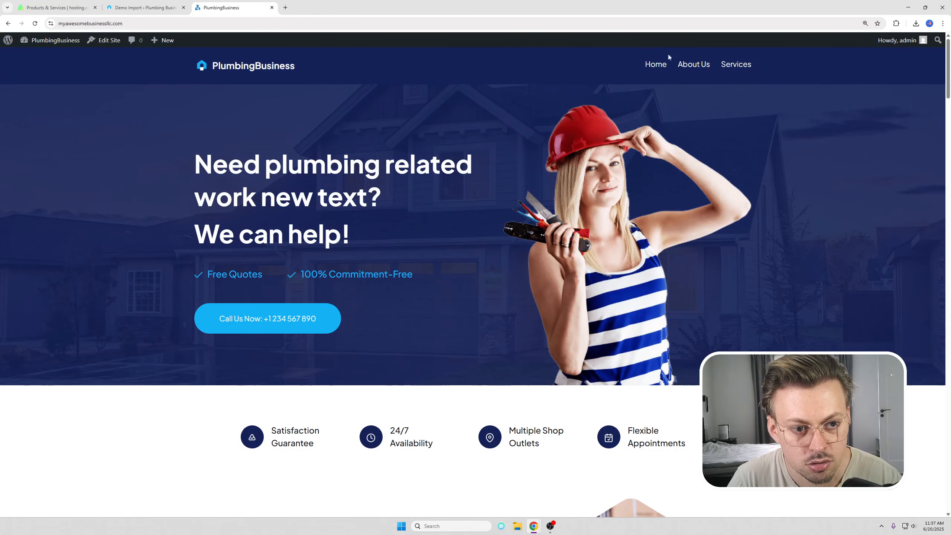
- Open myawesomebusinessllc.com in a new incognito window and look through the homepage sections down to the team section
left_click(363, 20)
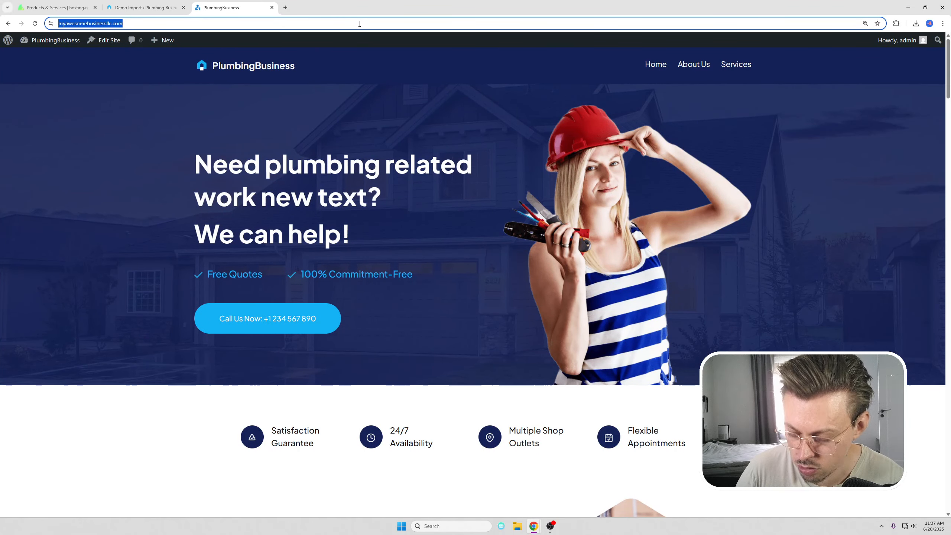
key("ctrl+c")
key("ctrl+shift+n")
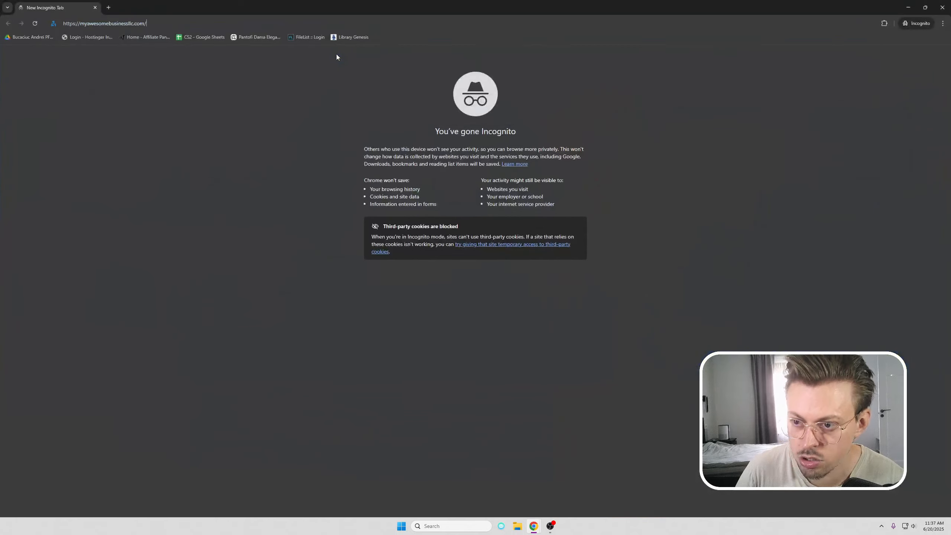
key("ctrl+v")
key("Return")
scroll(446, 176, "down", 10)
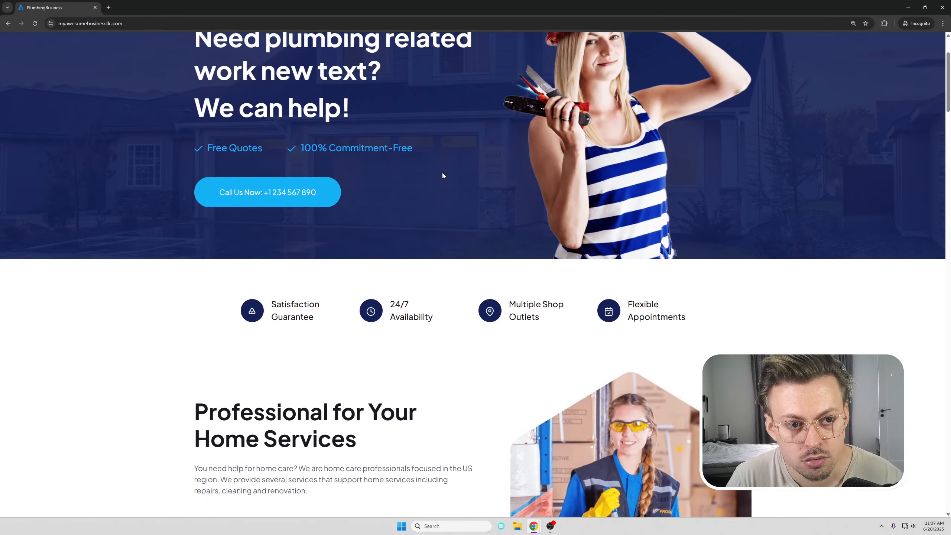
scroll(451, 178, "down", 3)
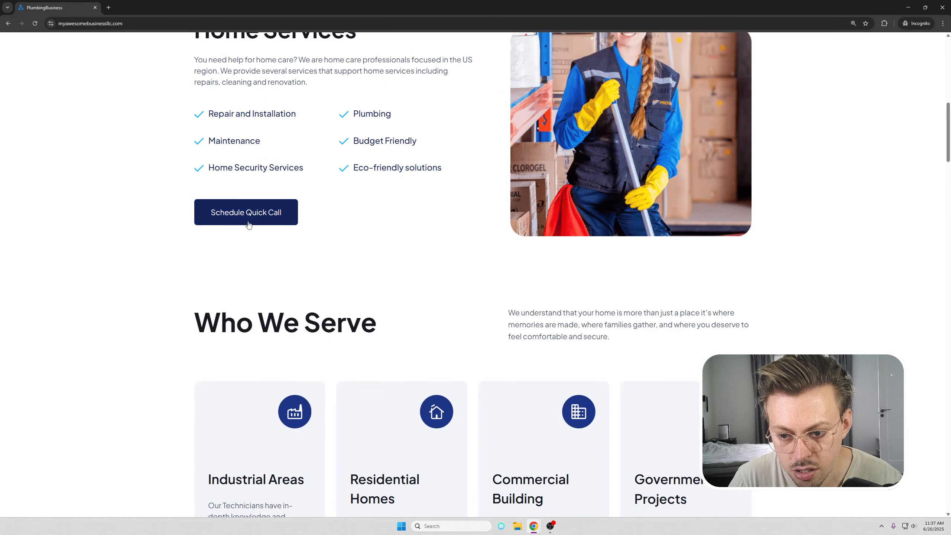
scroll(479, 213, "down", 12)
scroll(479, 212, "down", 15)
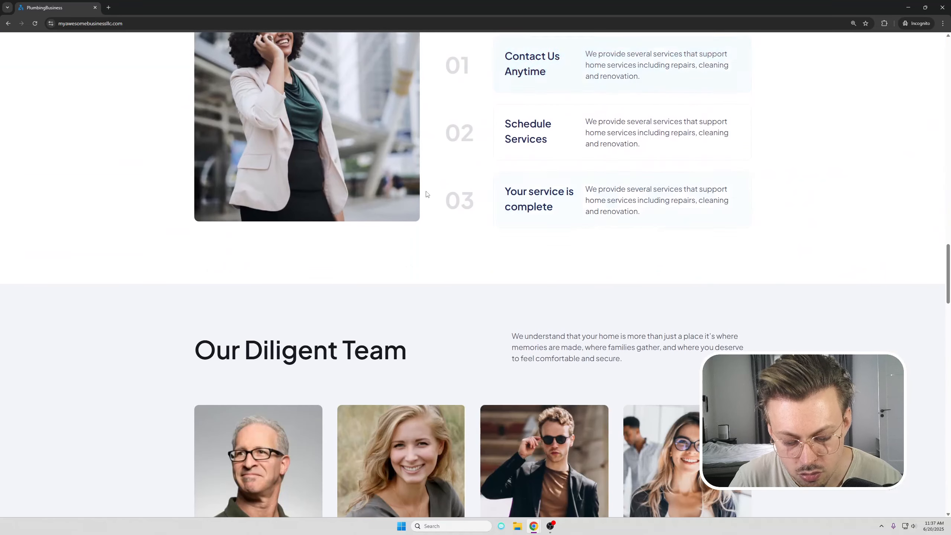
- Preview the homepage at mobile size with the developer tools, try its collapsed navigation menu, and close the tools
key("ctrl+shift+i")
scroll(524, 208, "down", 3)
scroll(489, 170, "up", 12)
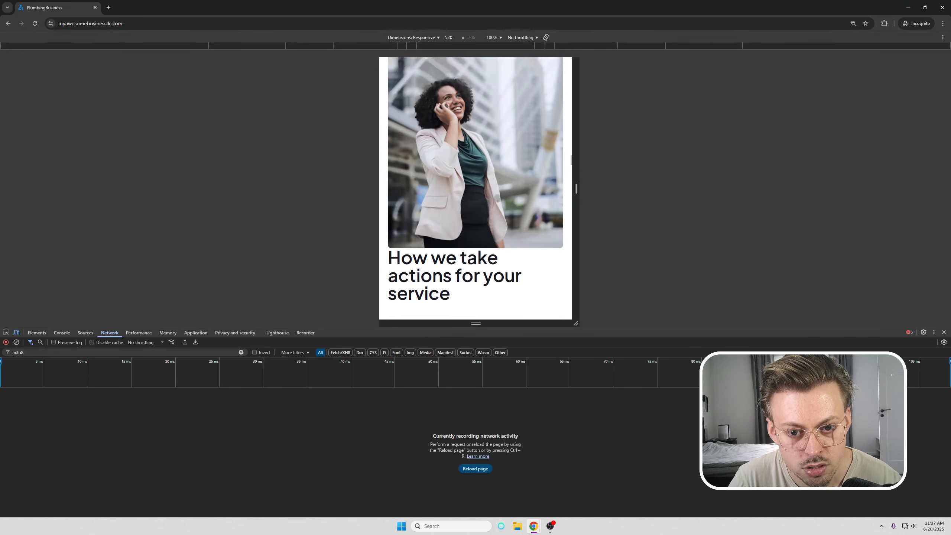
scroll(488, 169, "up", 15)
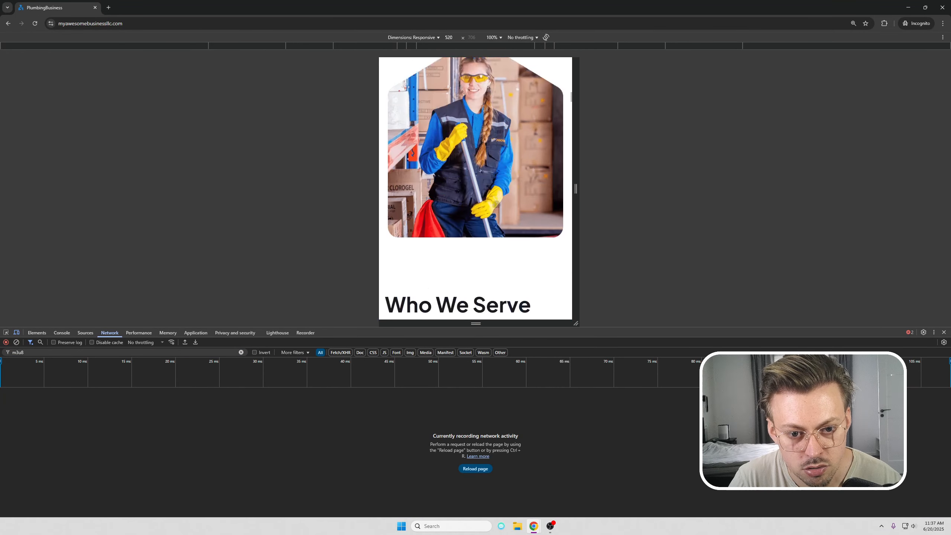
scroll(480, 224, "up", 2)
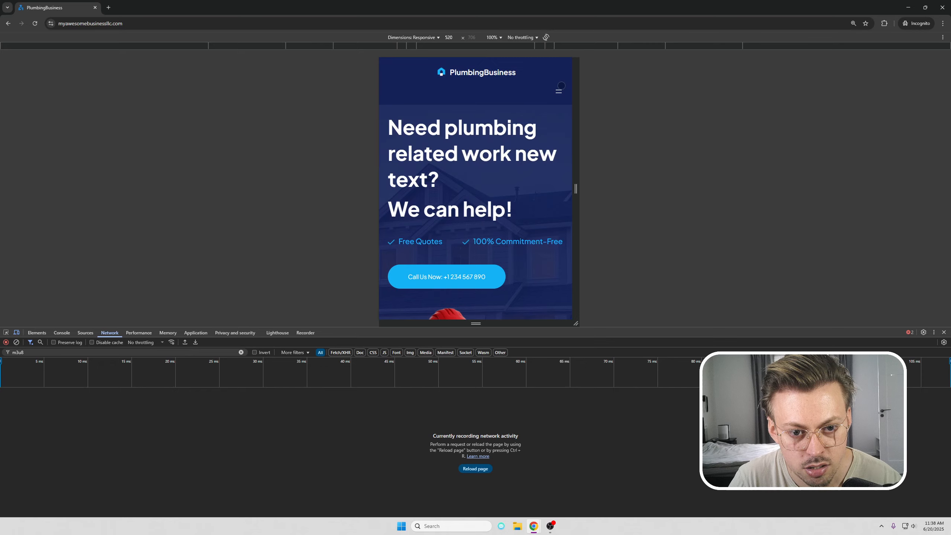
left_click(560, 89)
left_click(525, 147)
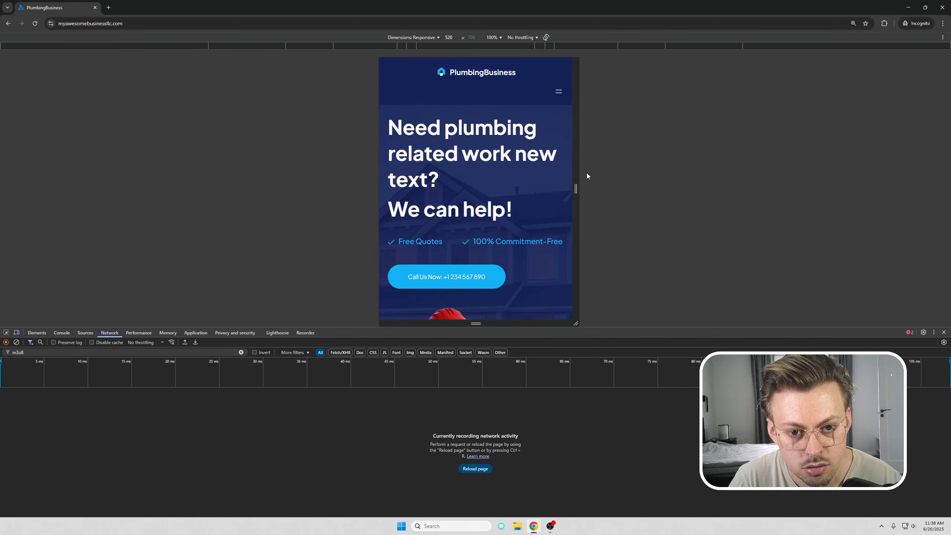
mouse_move(579, 183)
left_mouse_down()
mouse_move(633, 184)
mouse_move(571, 185)
left_mouse_up()
left_click(944, 332)
- Review the desktop homepage as a visitor, and look through the About Us and Services pages
scroll(537, 155, "down", 5)
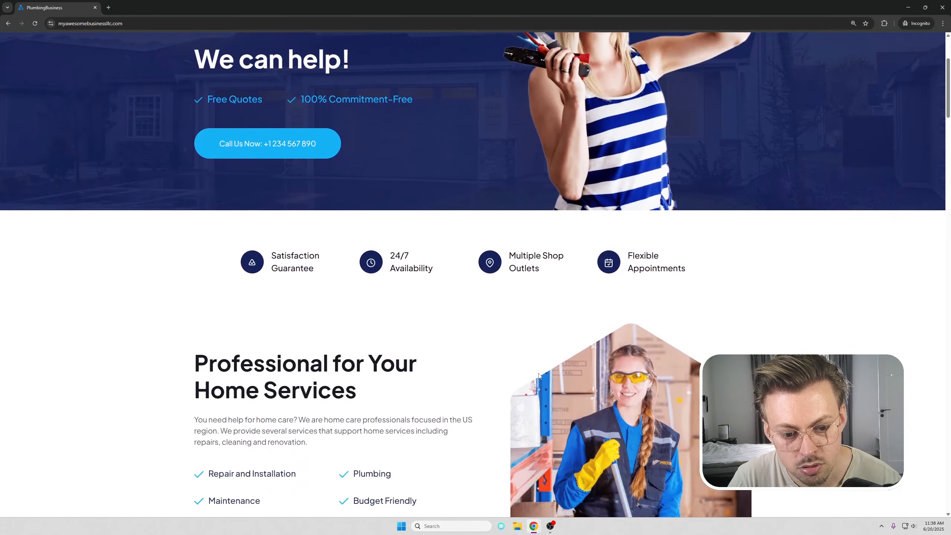
left_click_drag(537, 155, 559, 204)
scroll(552, 223, "up", 5)
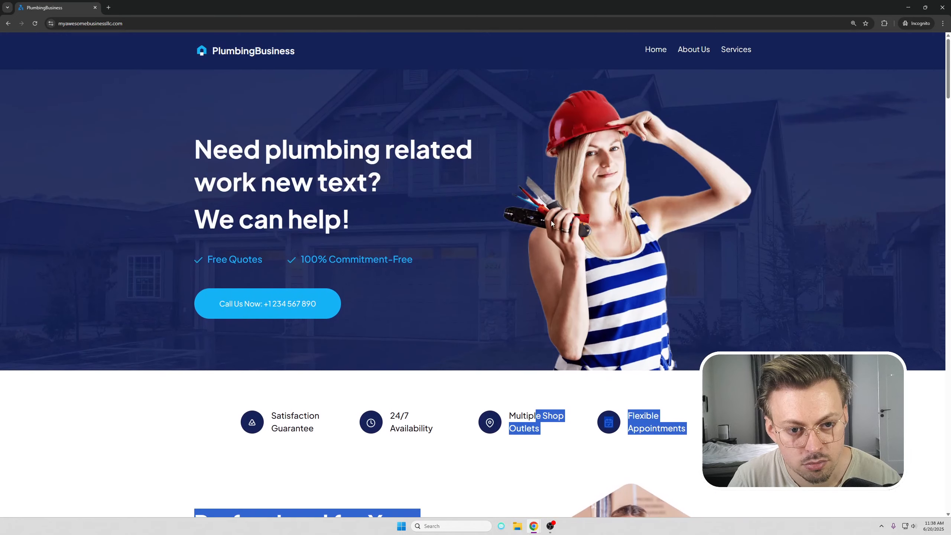
left_click(680, 51)
scroll(399, 257, "down", 10)
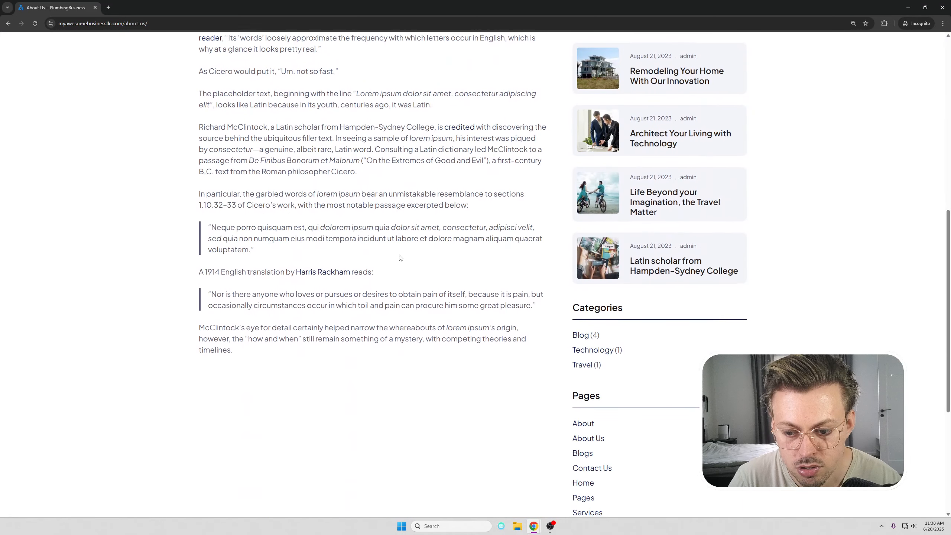
scroll(400, 257, "up", 10)
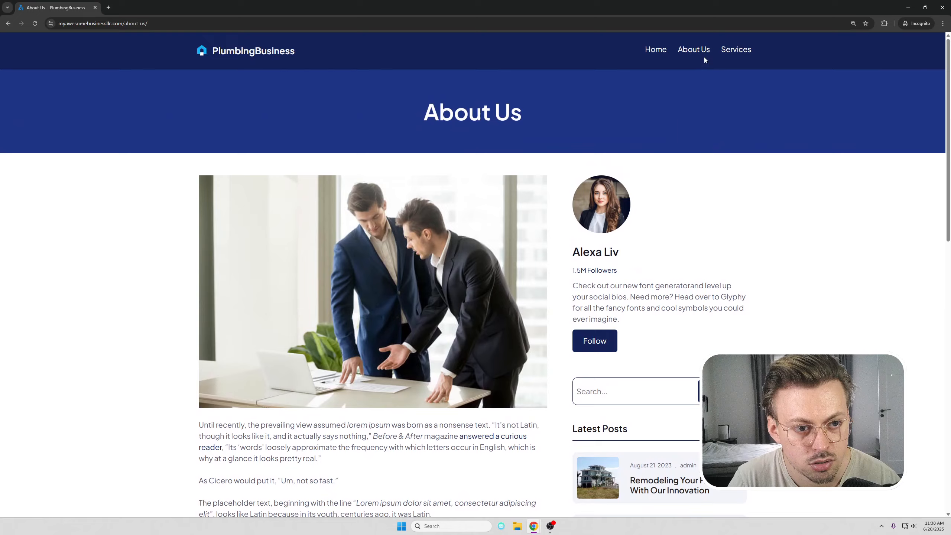
left_click(735, 49)
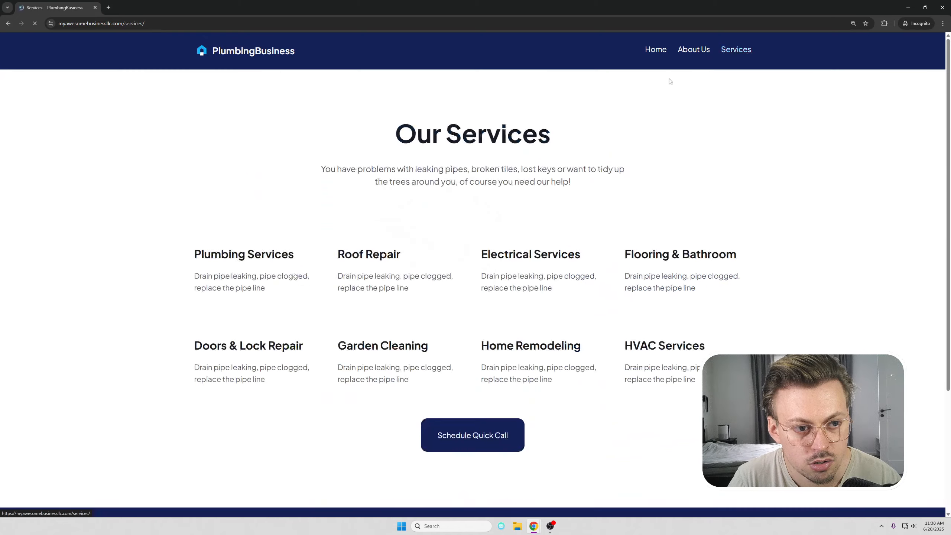
scroll(691, 279, "down", 3)
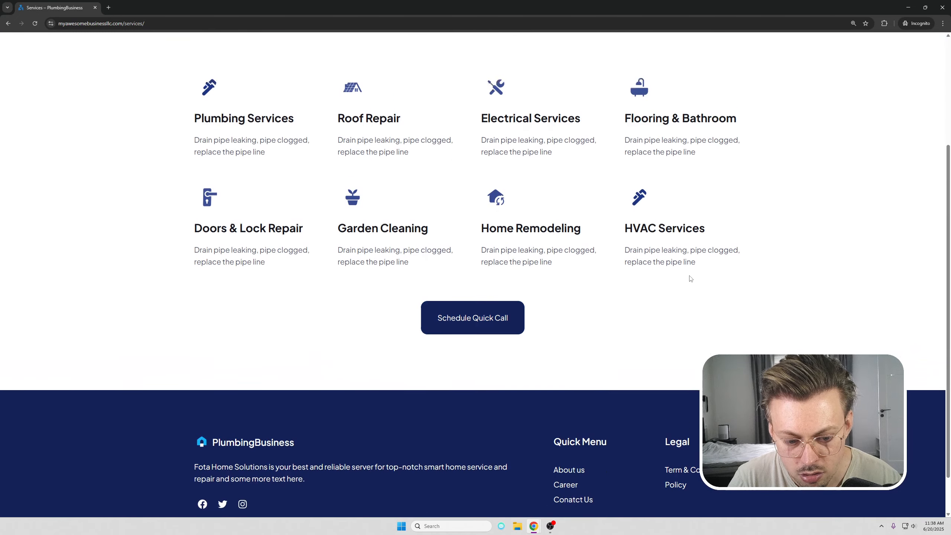
scroll(691, 278, "up", 3)
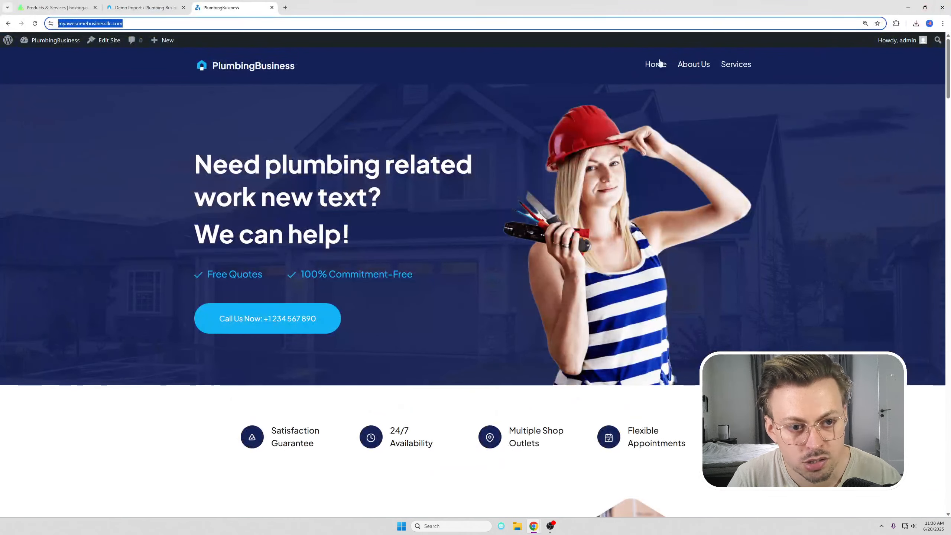
- Go to the Services page in the logged-in browser window and open it for editing
left_click(739, 65)
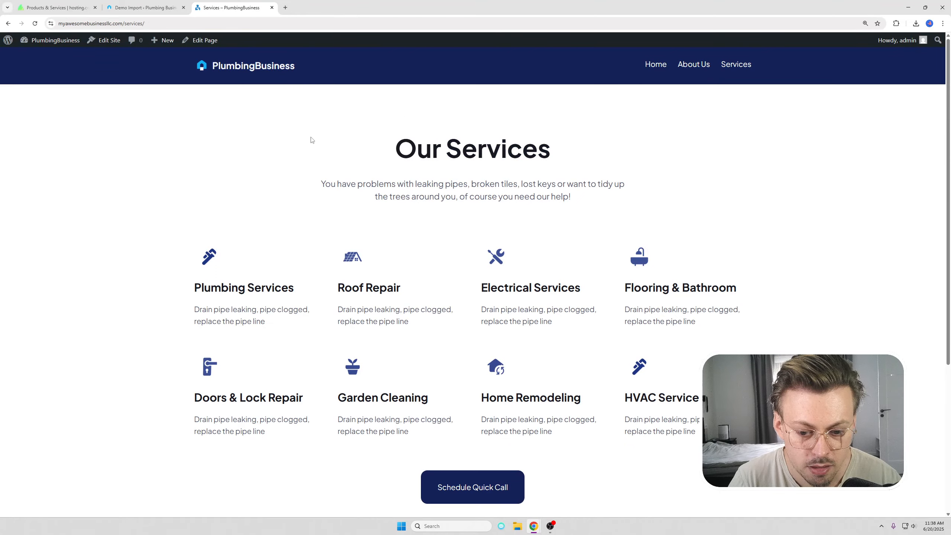
scroll(313, 146, "down", 5)
left_click(202, 42)
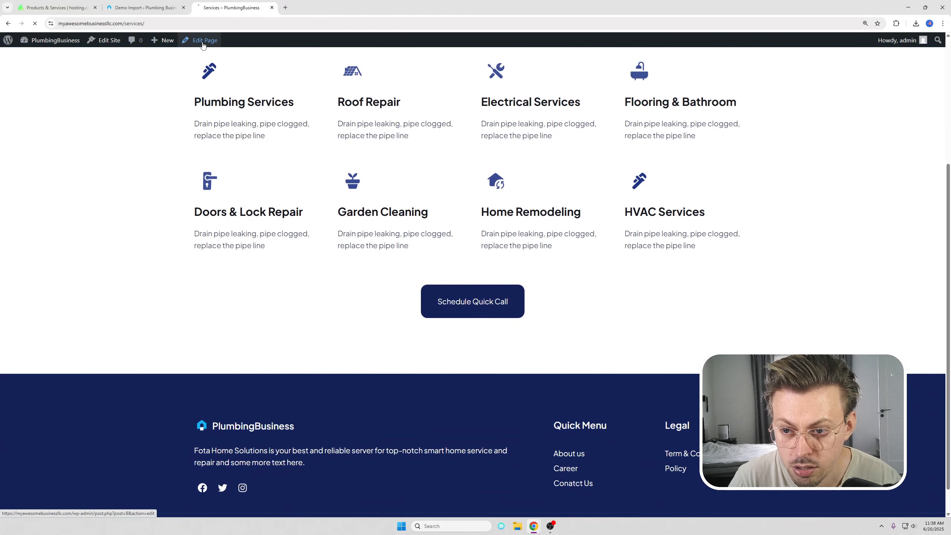
- Delete the Electrical Services item and its emptied column from the first row of services
scroll(397, 139, "down", 3)
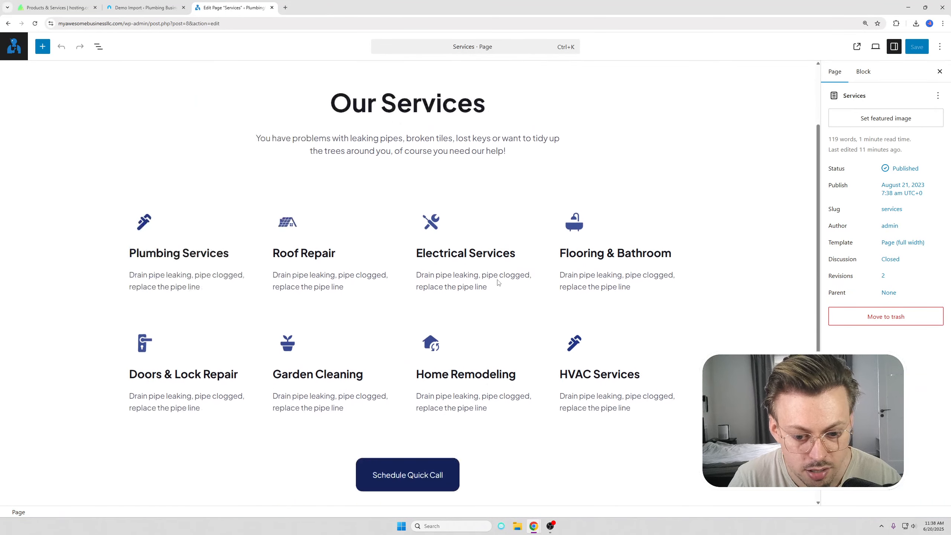
left_click(452, 246)
left_click(481, 272)
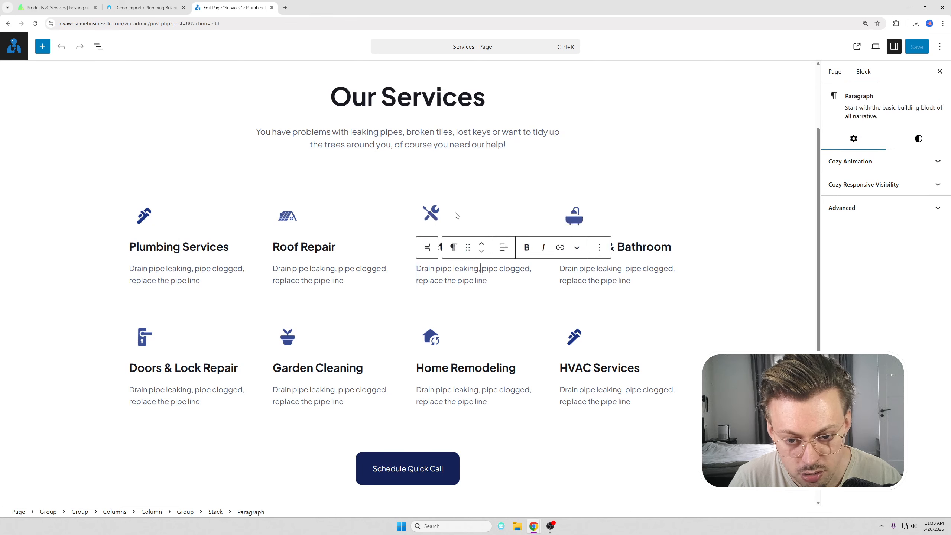
left_click(427, 247)
left_click(560, 186)
left_click(590, 462)
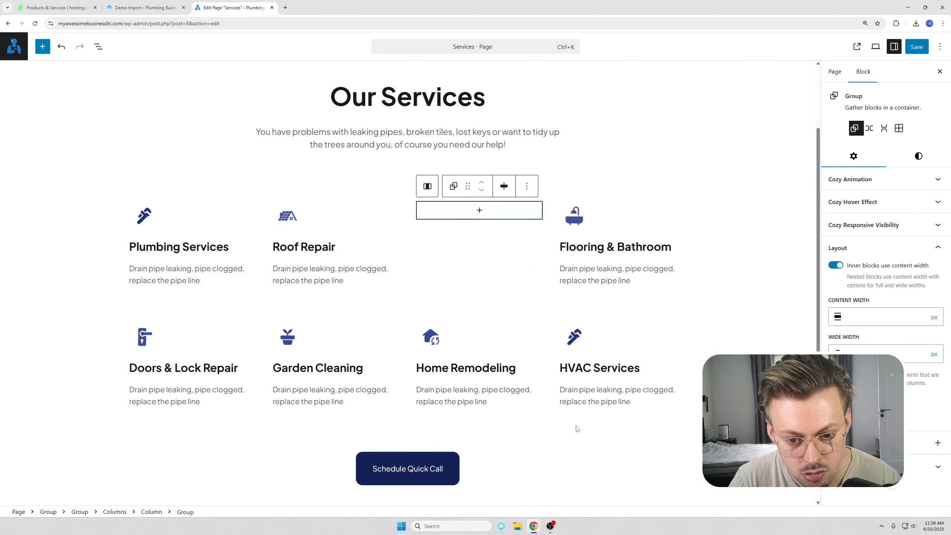
left_click(517, 224)
left_click(536, 175)
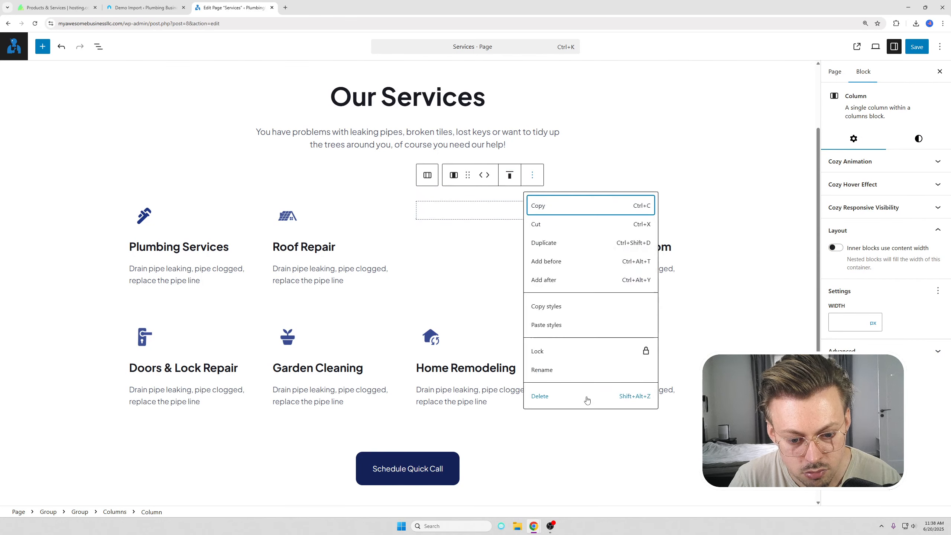
left_click(584, 398)
- Try left justification for the Schedule Quick Call button block and restore its centred justification
scroll(614, 302, "down", 4)
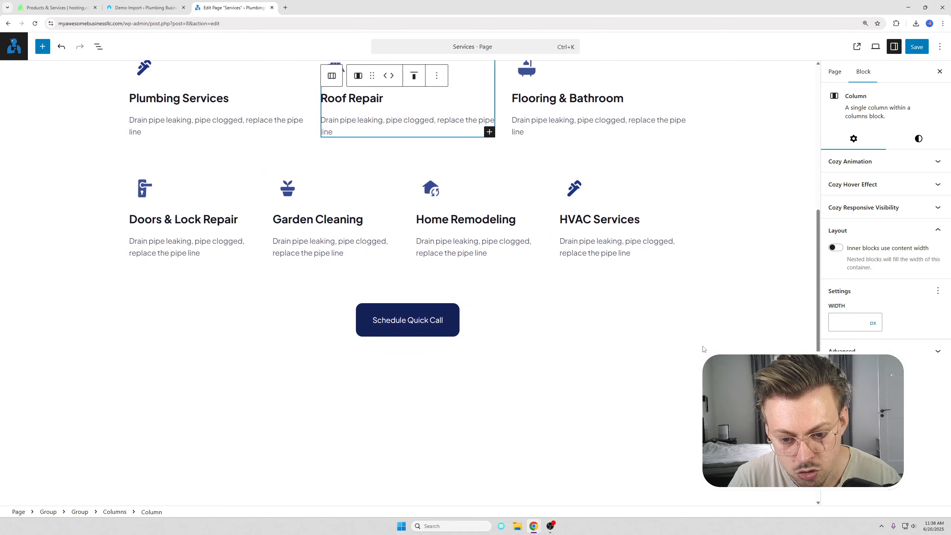
left_click(502, 356)
left_click(447, 321)
left_click(506, 317)
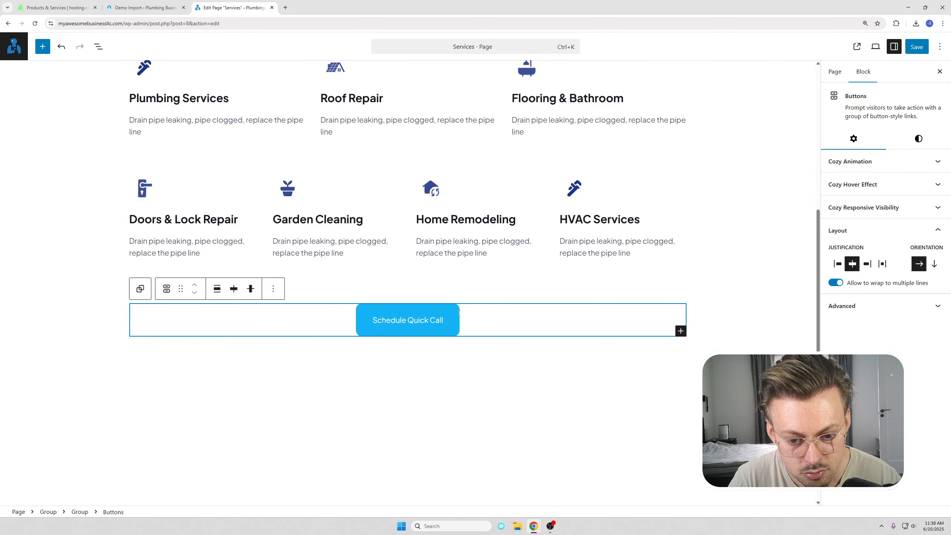
left_click(273, 289)
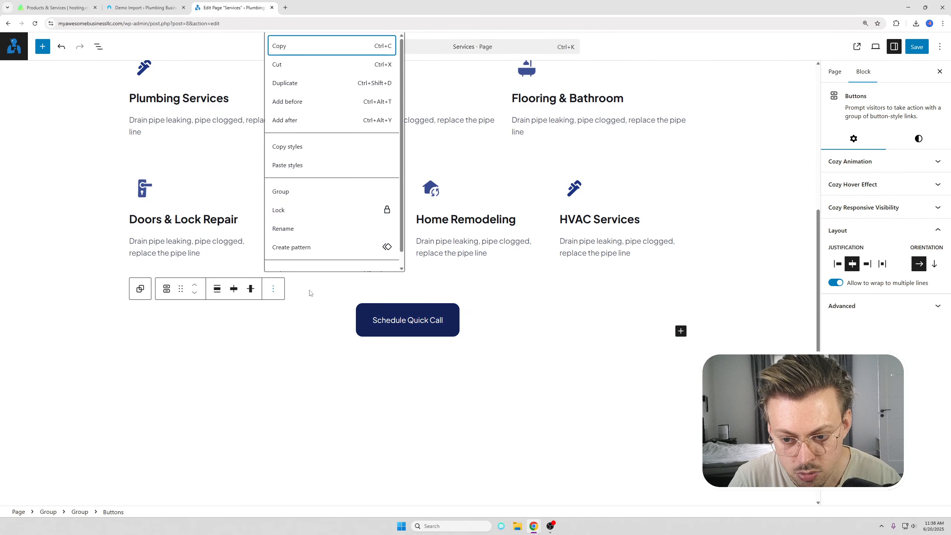
left_click(415, 415)
scroll(483, 348, "up", 1)
left_click(483, 348)
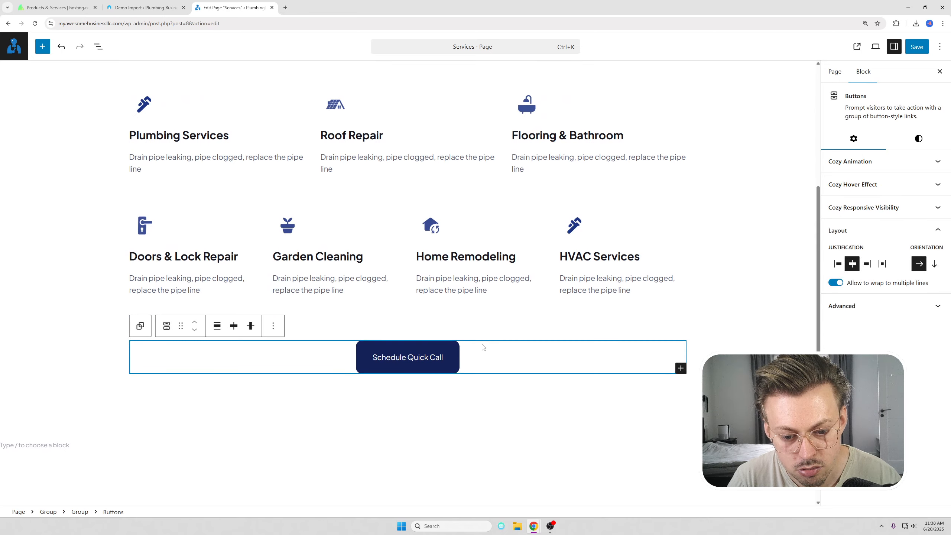
left_click(841, 265)
left_click(855, 265)
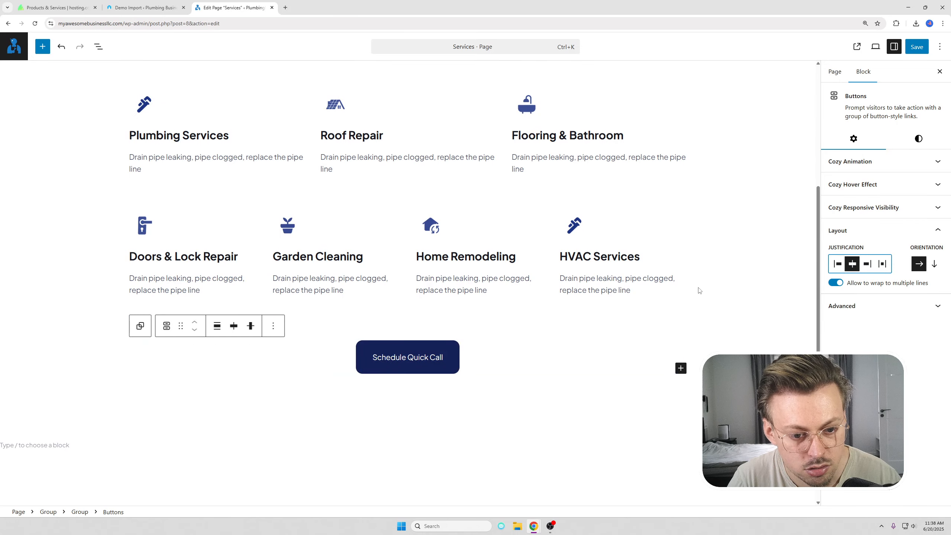
- Save the Services page and view the published version
scroll(749, 193, "up", 5)
left_click(917, 46)
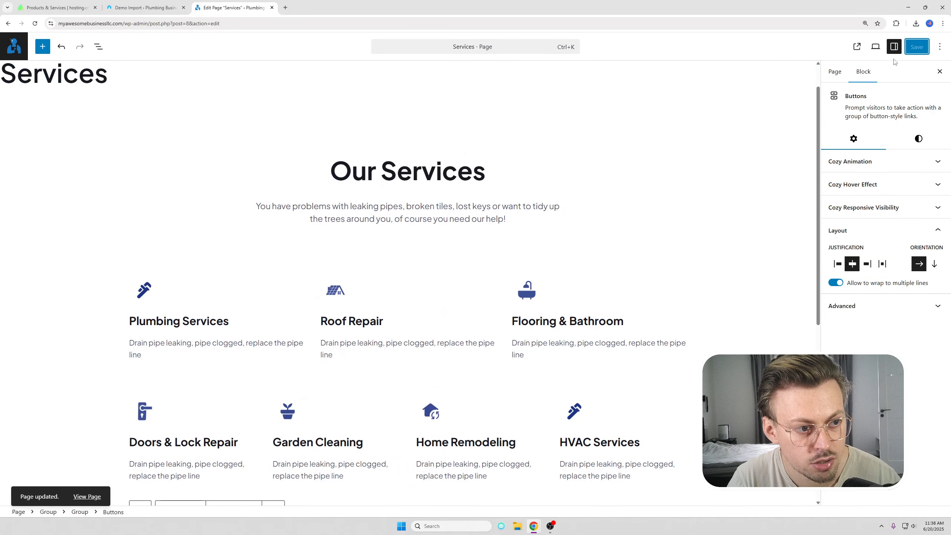
left_click(88, 495)
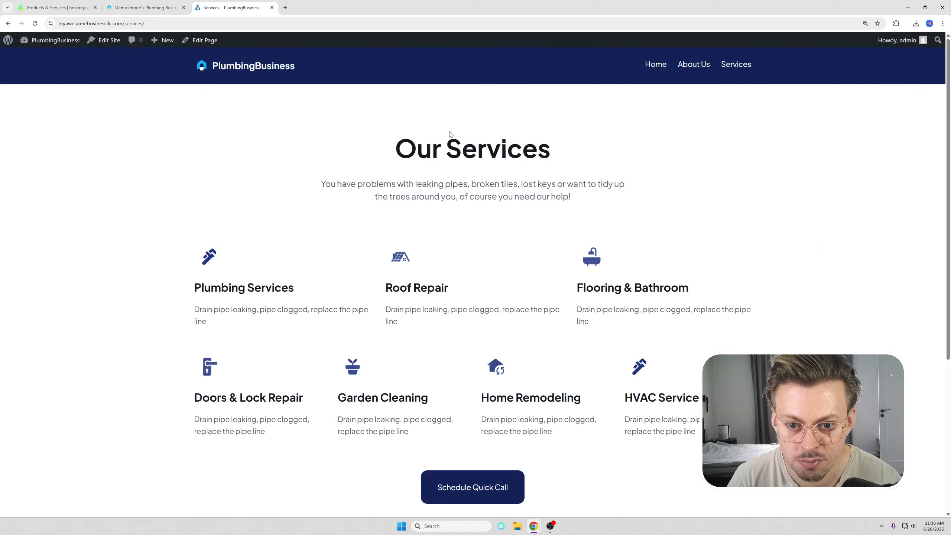
- Look over the live homepage and the Services page with its two rows of services
left_click(259, 66)
scroll(356, 169, "down", 5)
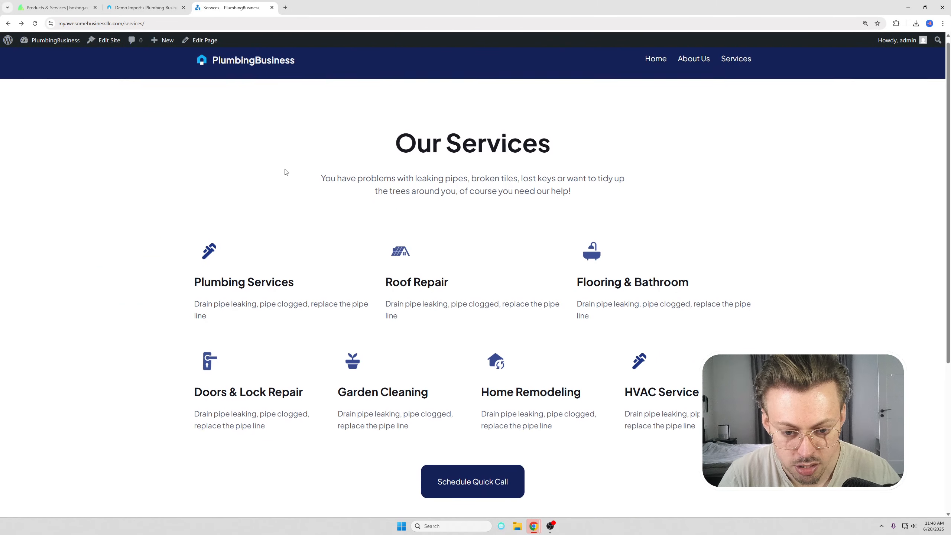
scroll(285, 172, "down", 4)
scroll(412, 187, "up", 4)
scroll(362, 171, "down", 2)
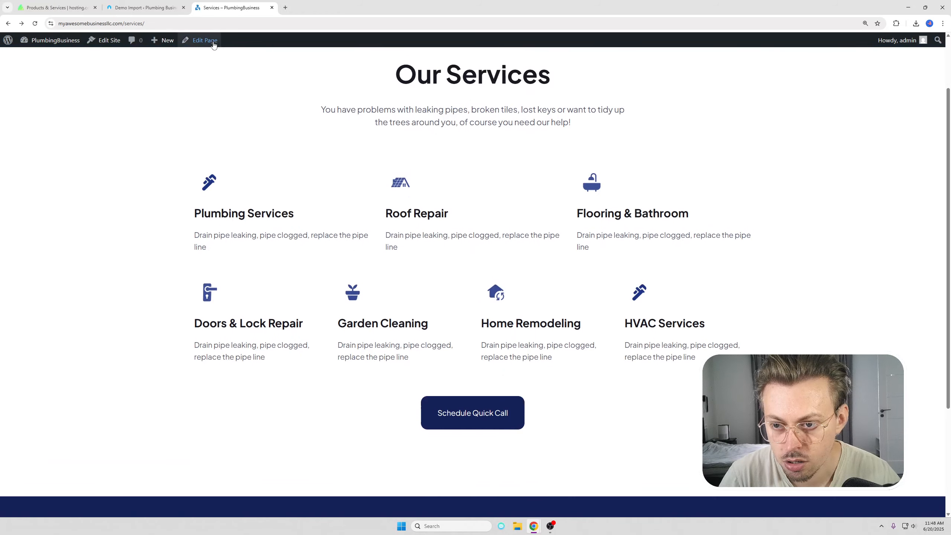
- Open the Services page for editing and browse the library of available blocks
left_click(205, 40)
scroll(364, 171, "down", 5)
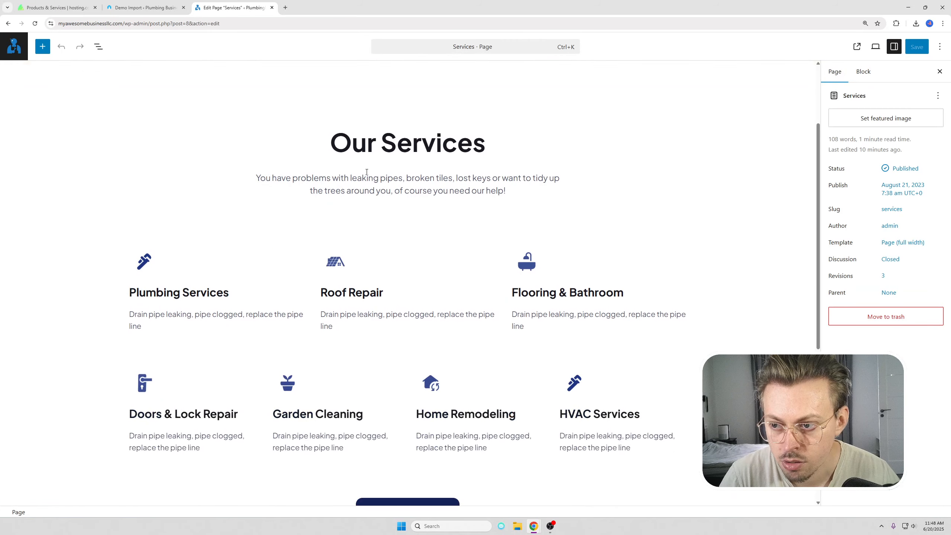
left_click(41, 46)
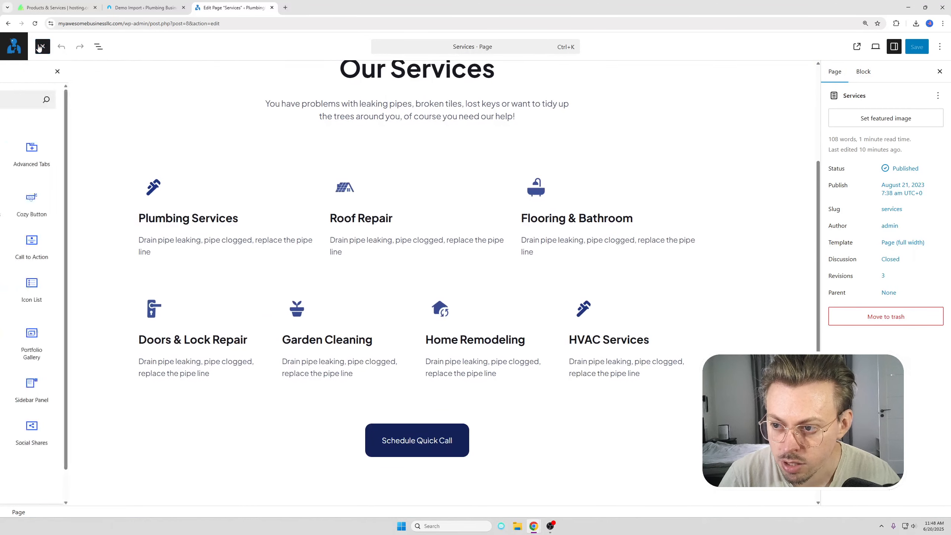
scroll(69, 271, "down", 6)
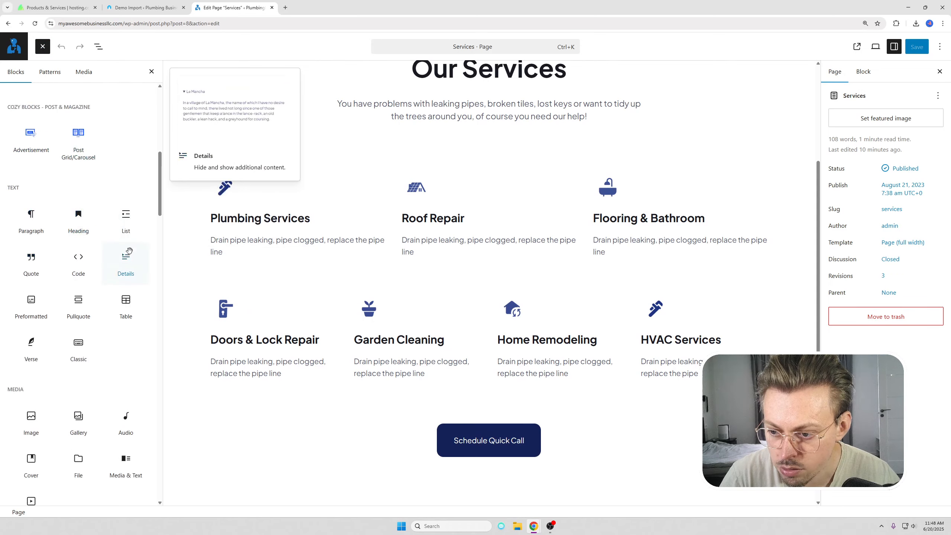
left_click_drag(160, 210, 161, 396)
scroll(352, 360, "down", 1)
scroll(352, 359, "down", 4)
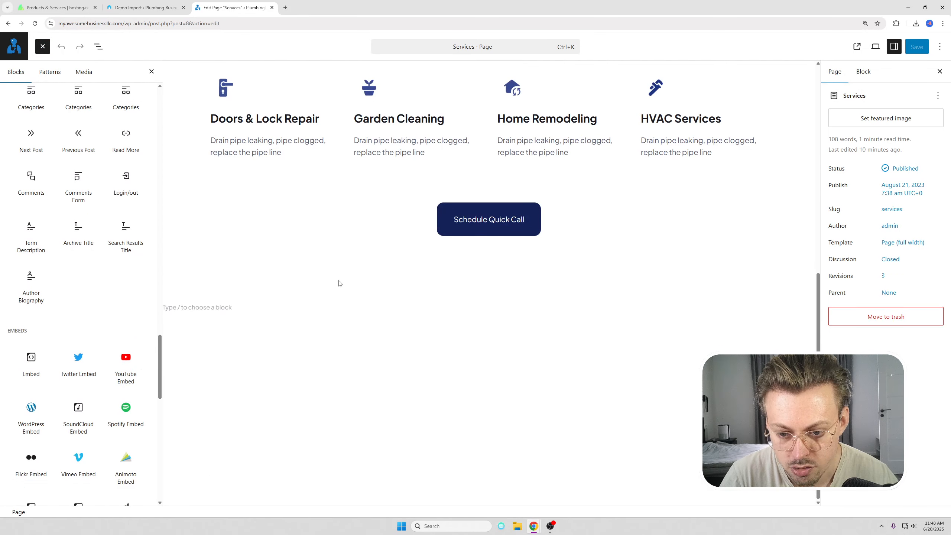
- Insert a Featured Content Box block below the group that holds the services and the Schedule Quick Call button
left_click(340, 282)
scroll(96, 228, "up", 8)
scroll(98, 227, "up", 15)
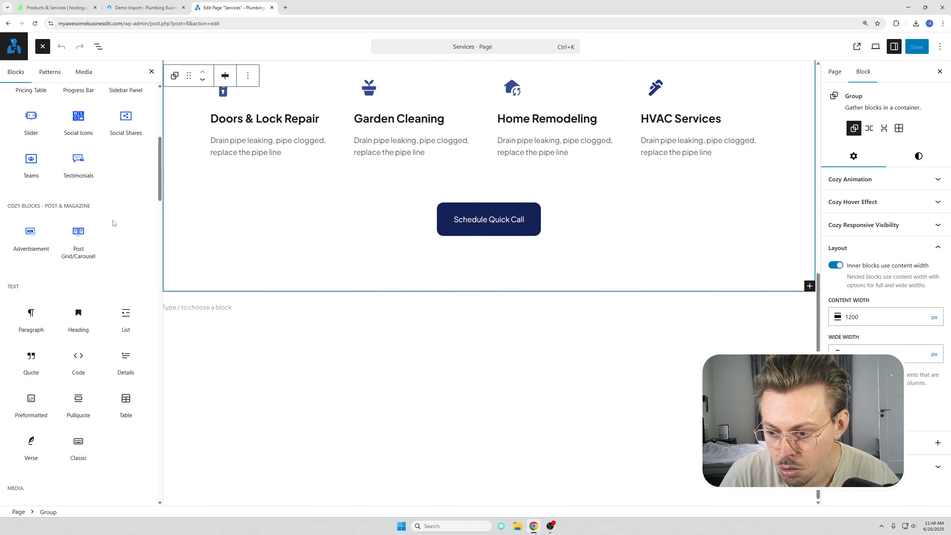
scroll(97, 224, "up", 10)
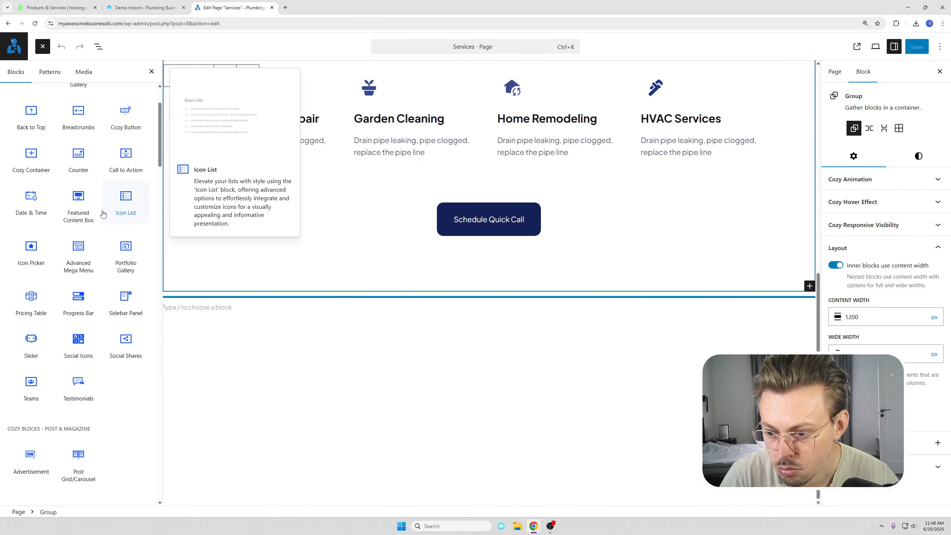
scroll(92, 228, "up", 1)
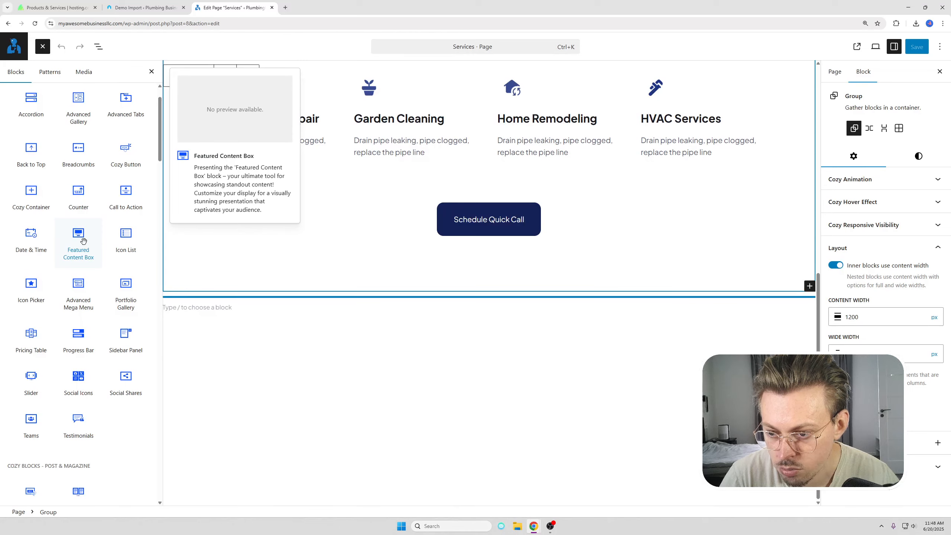
scroll(83, 240, "up", 1)
left_click(78, 288)
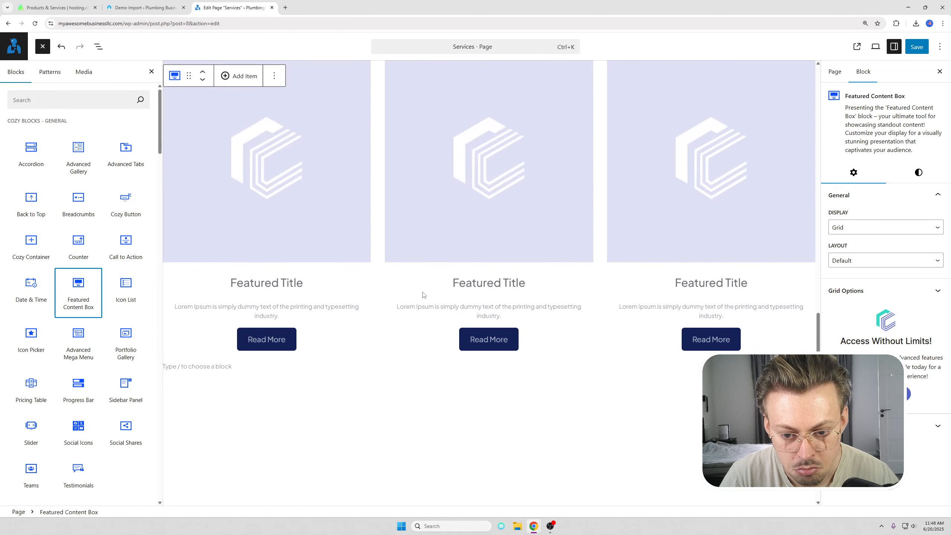
- Examine the editable image, title, description and Read More button of the first featured content item
left_click(317, 239)
scroll(365, 291, "up", 3)
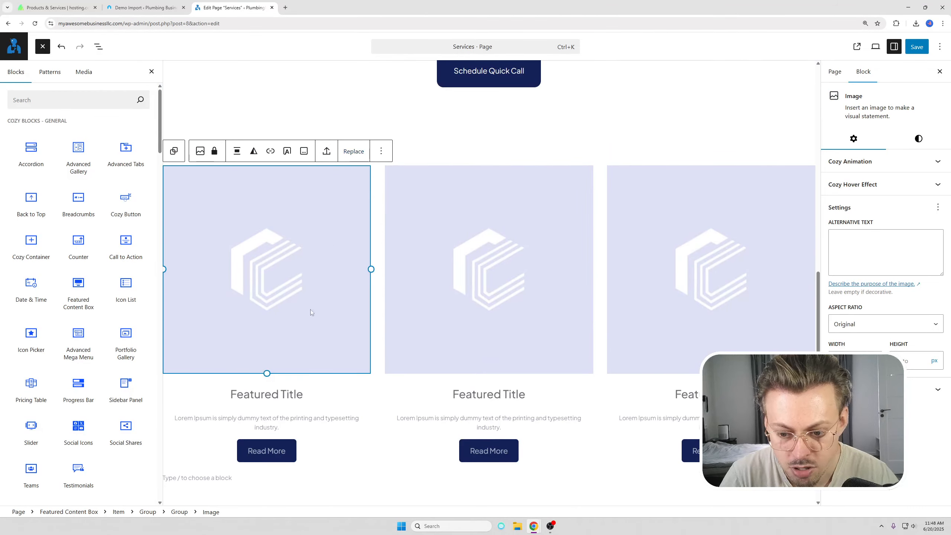
left_click(280, 394)
left_click(281, 419)
left_click(281, 449)
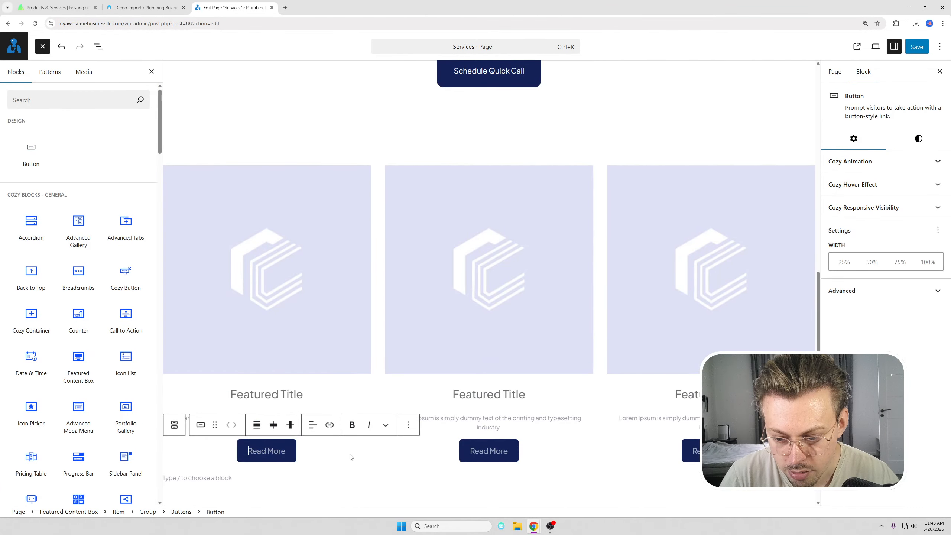
left_click(350, 457)
scroll(356, 445, "down", 4)
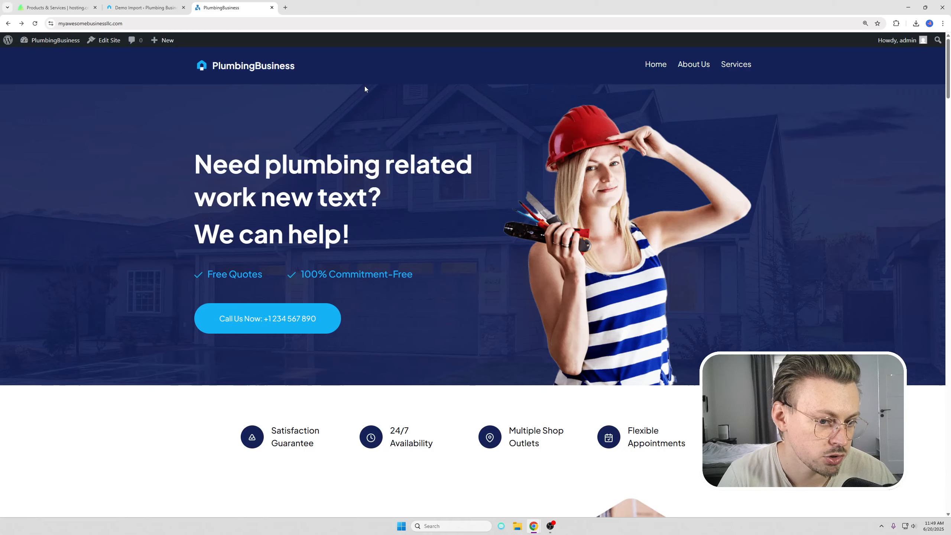
- Open the homepage template in the site editor, look at the typography styles, and open the color palette for editing
left_click(101, 41)
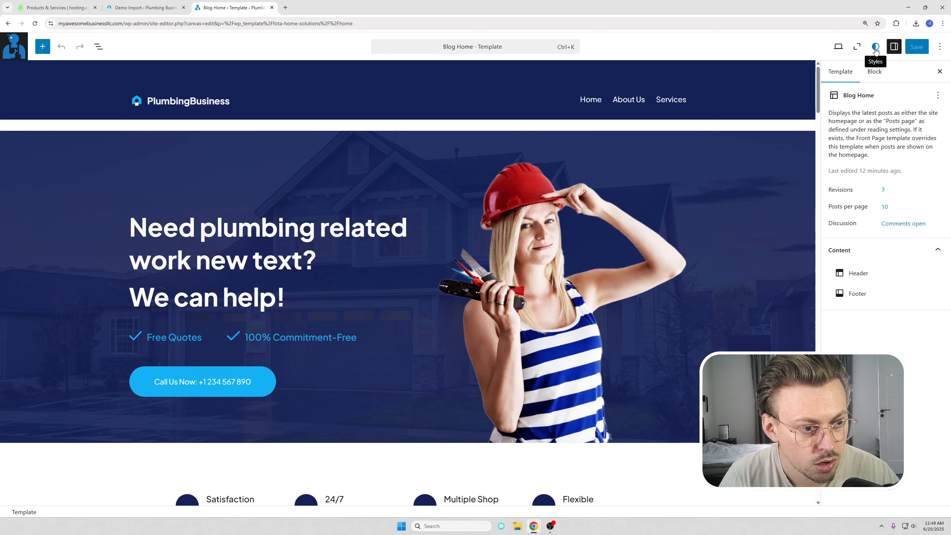
left_click(876, 47)
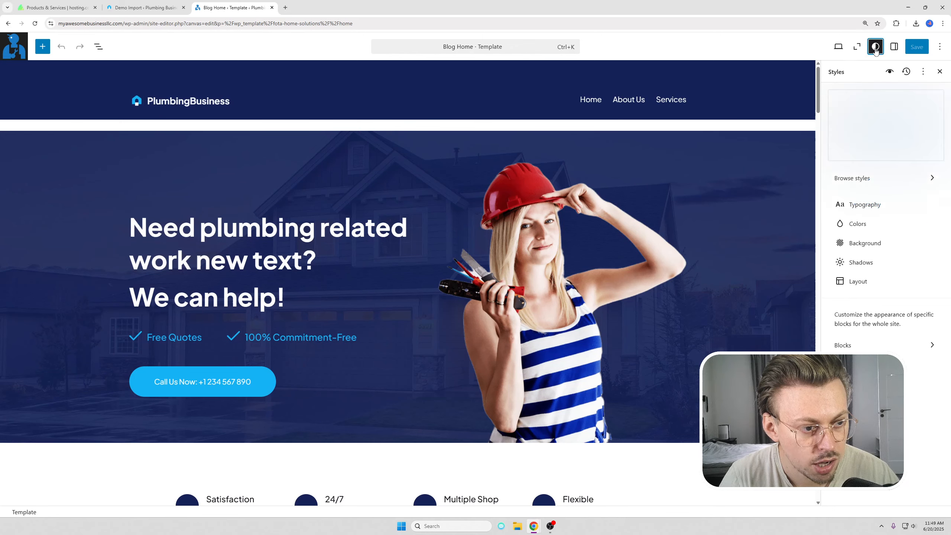
left_click(863, 206)
left_click(834, 95)
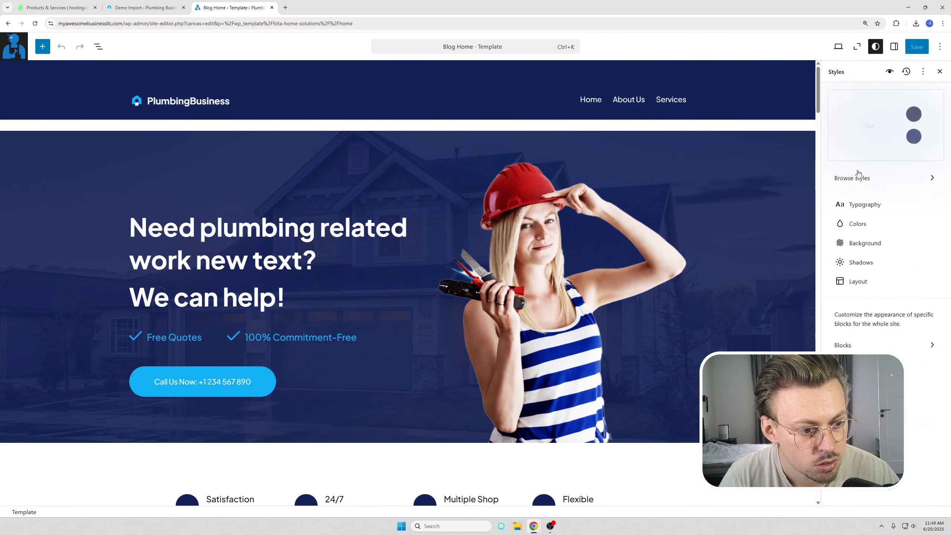
left_click(857, 225)
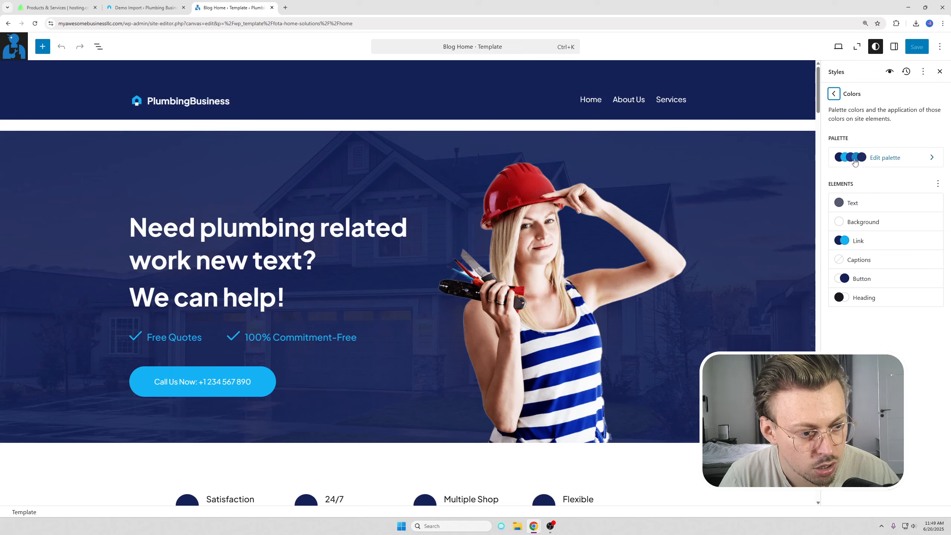
left_click(855, 161)
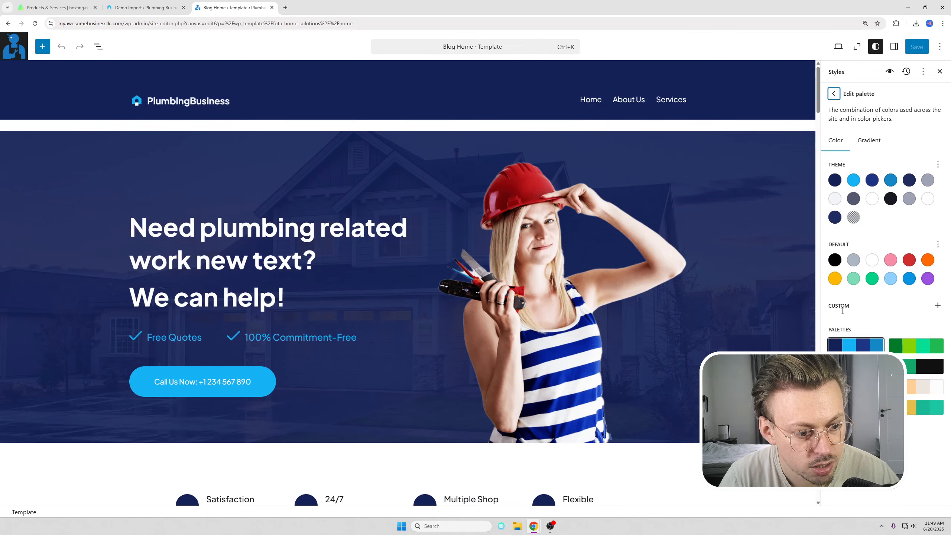
- Try alternative color palettes on the homepage template and restore the original blue palette
left_click(856, 387)
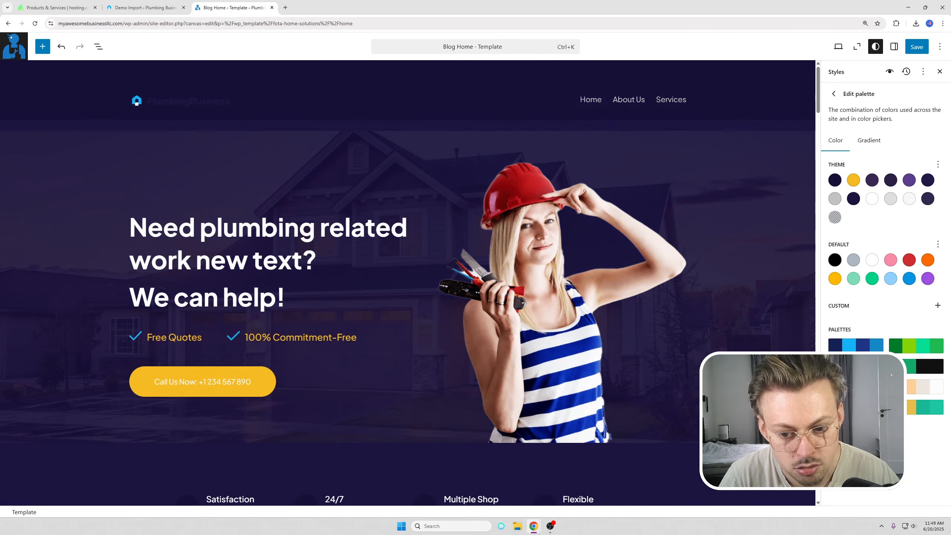
left_click(856, 386)
left_click(856, 406)
left_click(867, 345)
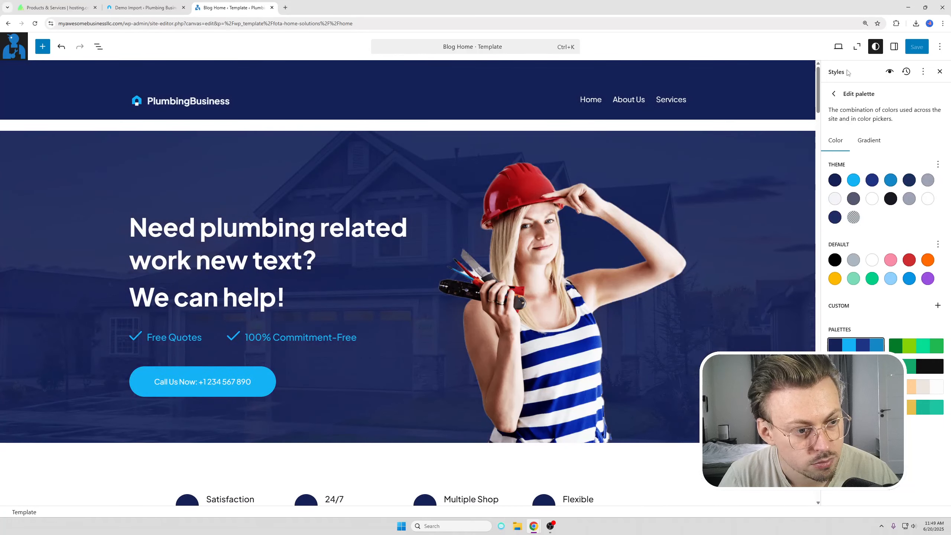
left_click(835, 95)
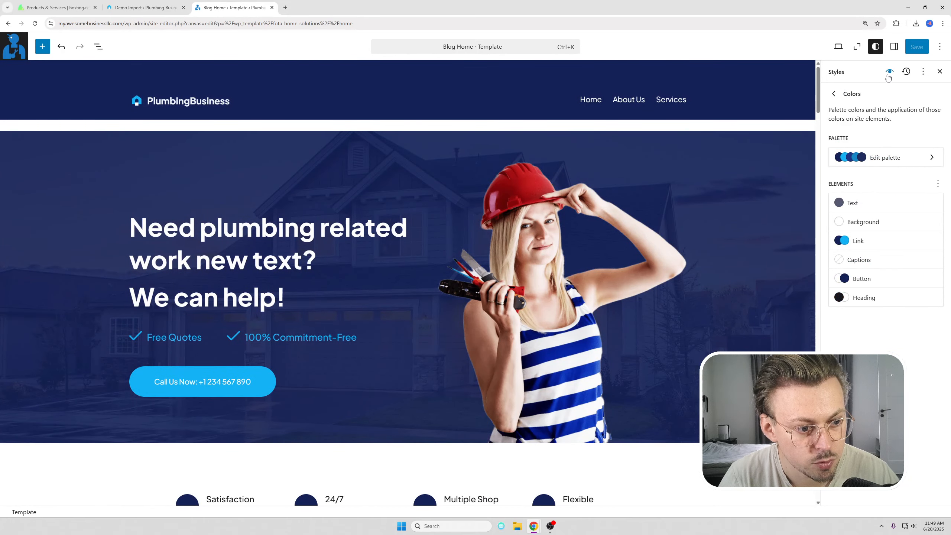
left_click(834, 95)
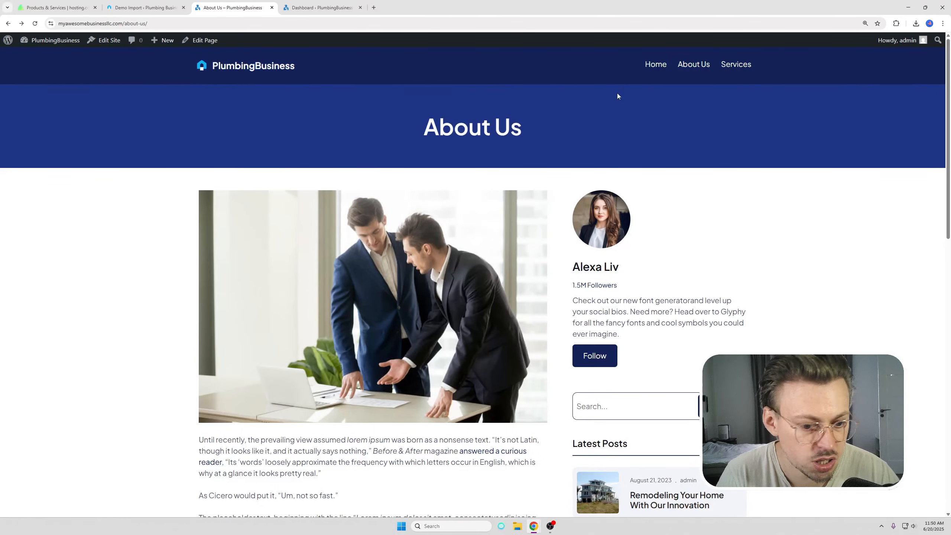
- Look through the live About Us page, including its article text and sidebar sections
scroll(616, 198, "down", 5)
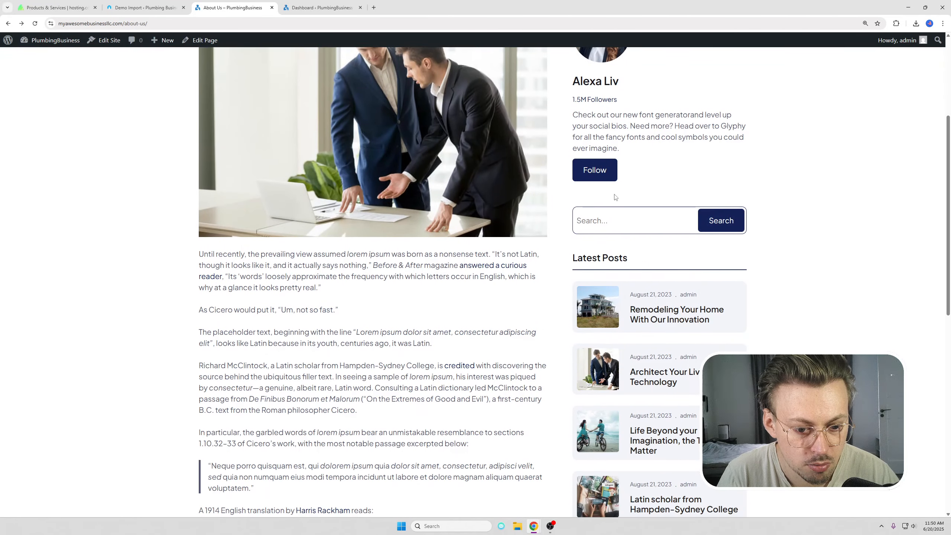
scroll(615, 197, "down", 4)
scroll(670, 131, "down", 5)
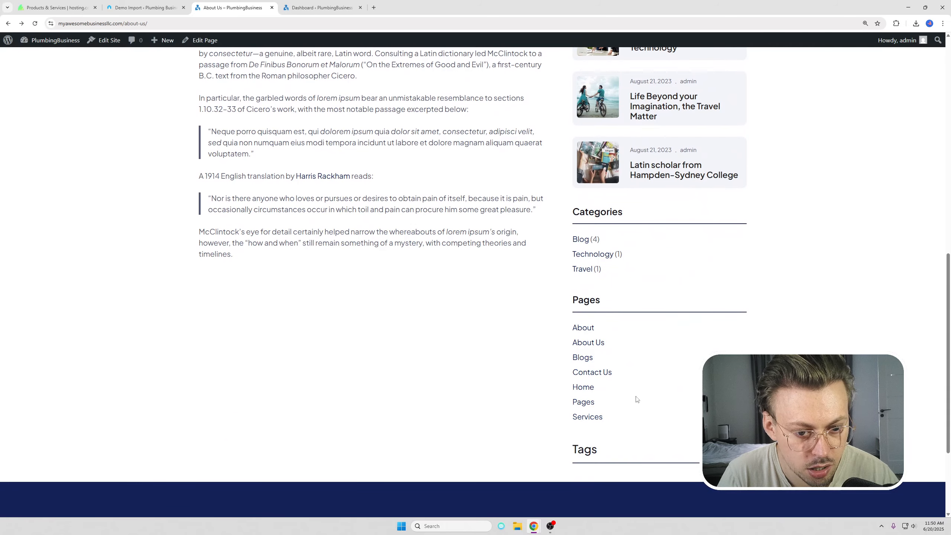
scroll(664, 400, "up", 15)
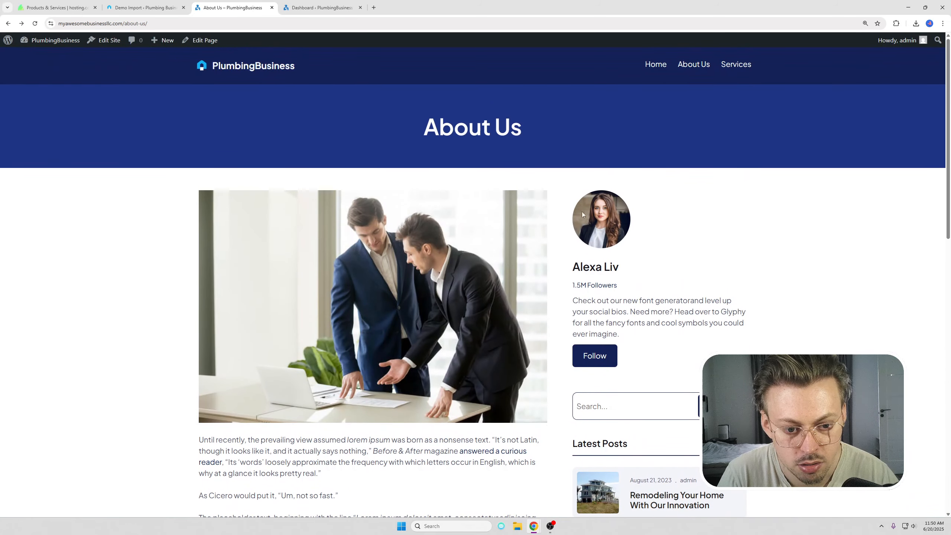
- Open the About Us page's template in the site editor and inspect the Latest Posts blocks in its sidebar
left_click(105, 40)
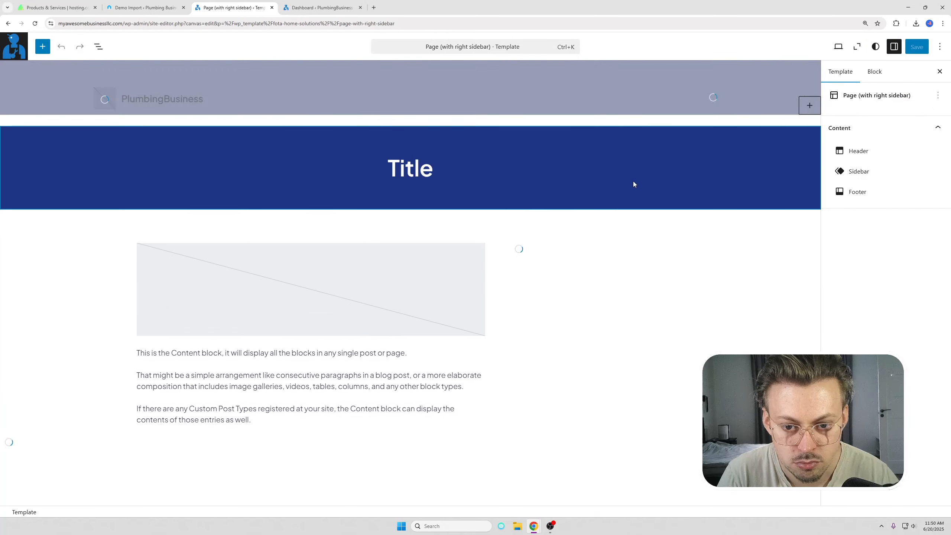
left_click(601, 294)
scroll(600, 289, "down", 1)
scroll(600, 289, "down", 5)
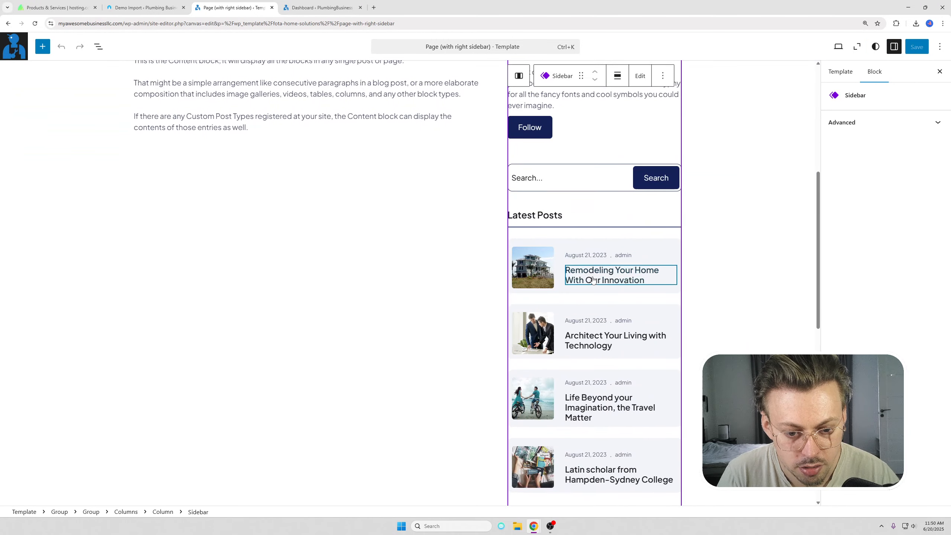
left_click(590, 240)
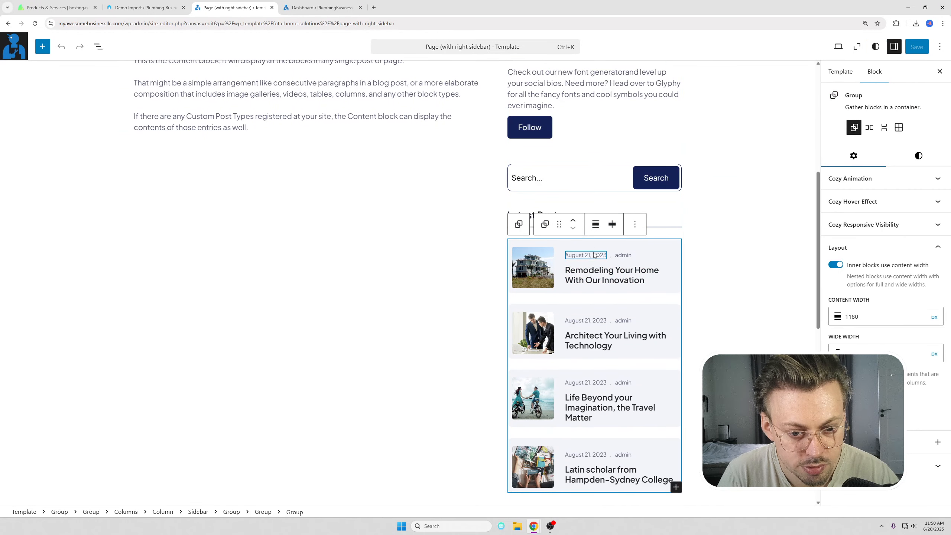
left_click(600, 299)
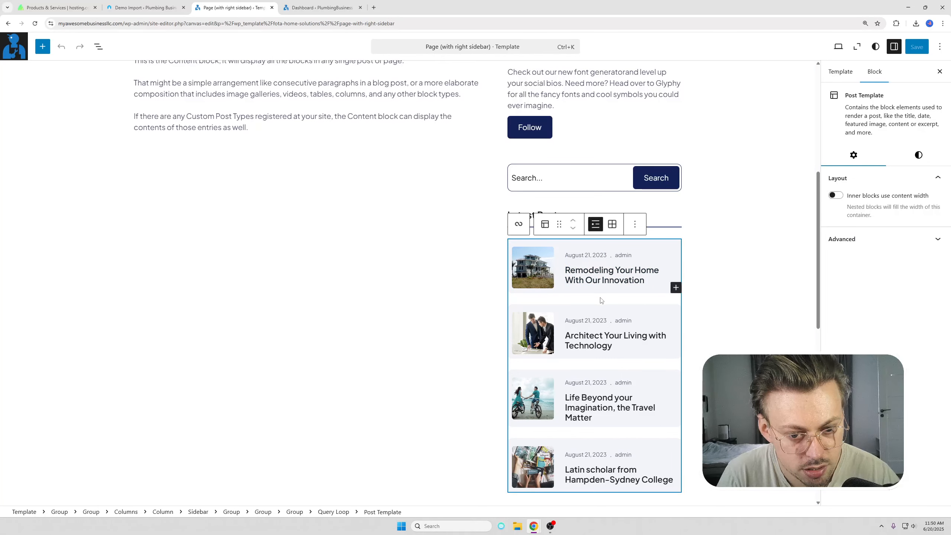
left_click(670, 221)
left_click(667, 224)
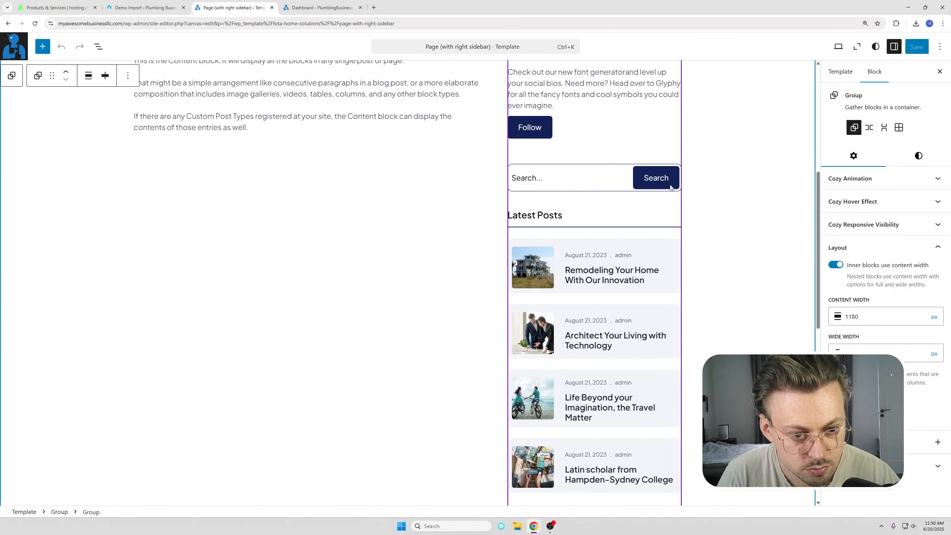
- Delete the Categories section from the template's sidebar, including its category list, heading group and emptied container
scroll(617, 172, "down", 6)
left_click(598, 296)
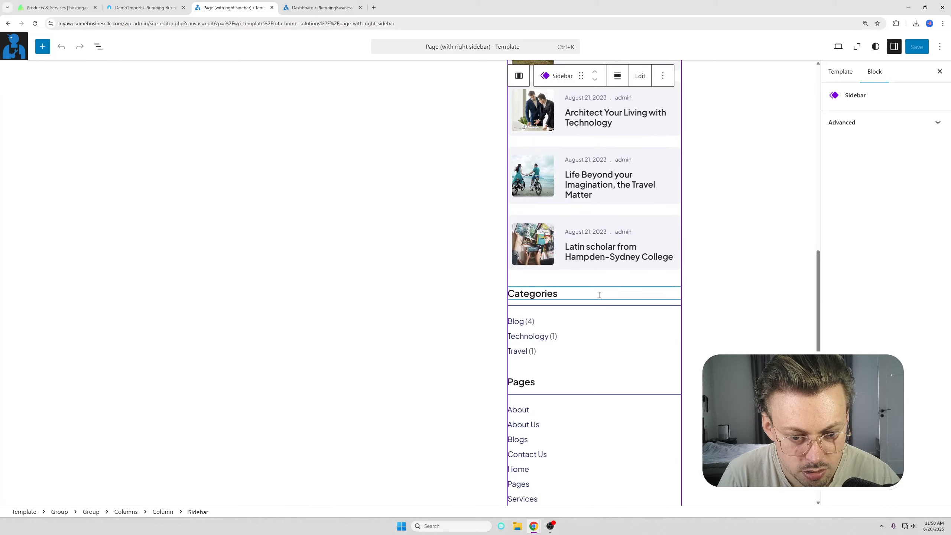
left_click(575, 315)
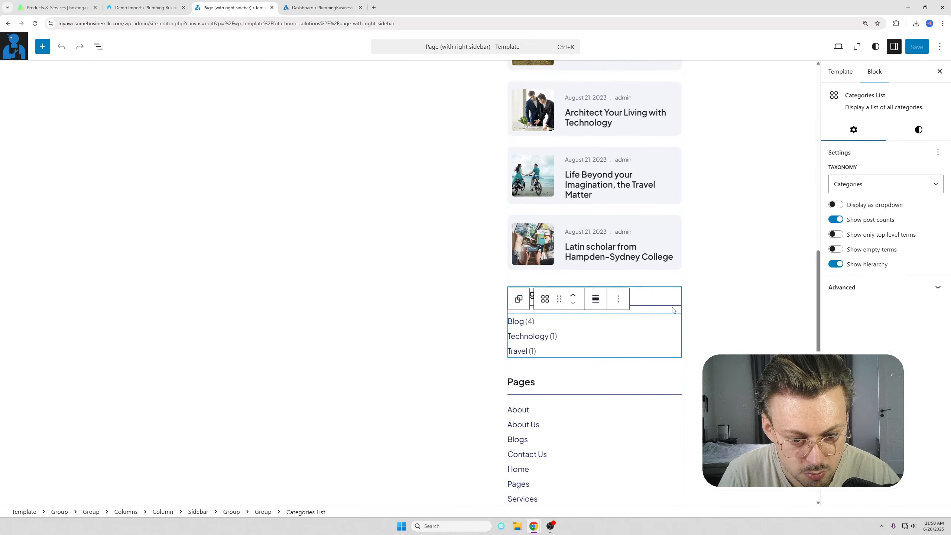
left_click(619, 299)
scroll(652, 262, "down", 1)
left_click(652, 266)
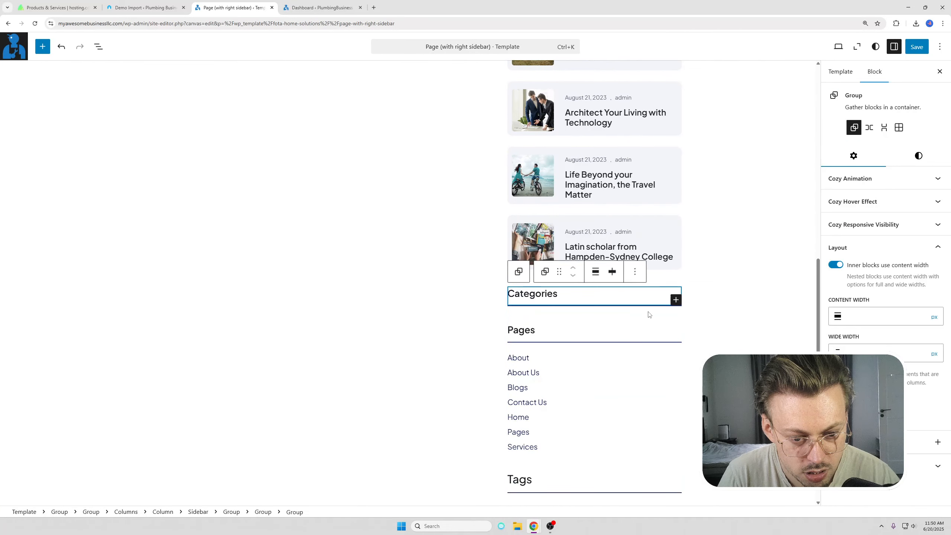
left_click(634, 271)
scroll(662, 502, "down", 1)
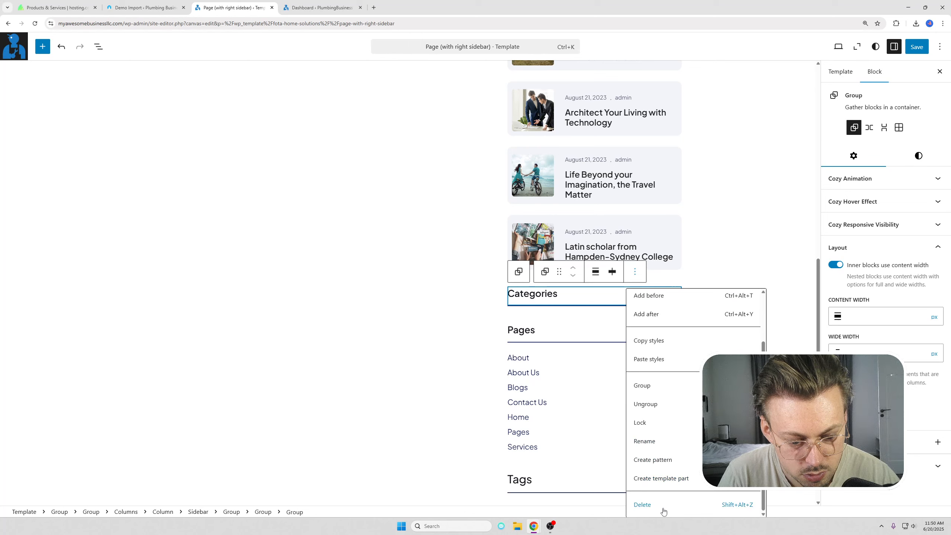
left_click(662, 503)
left_click(634, 271)
scroll(659, 450, "down", 1)
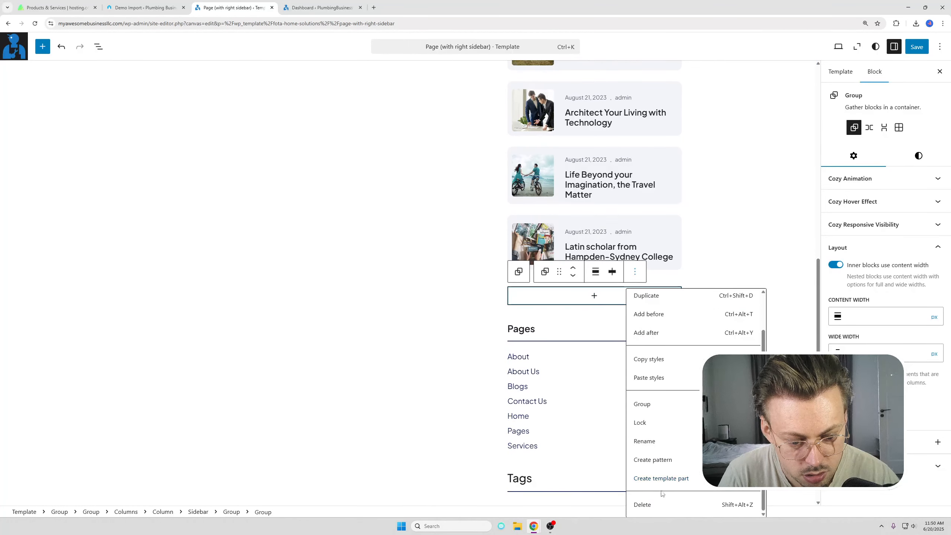
left_click(659, 503)
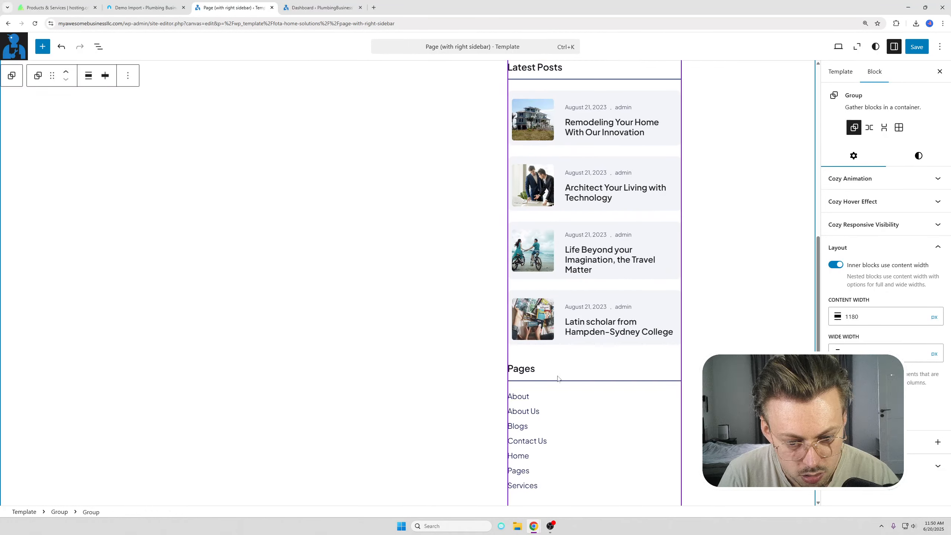
- Examine the Pages heading and the remaining sidebar sections of the template
scroll(599, 337, "down", 3)
left_click(585, 332)
left_click(565, 260)
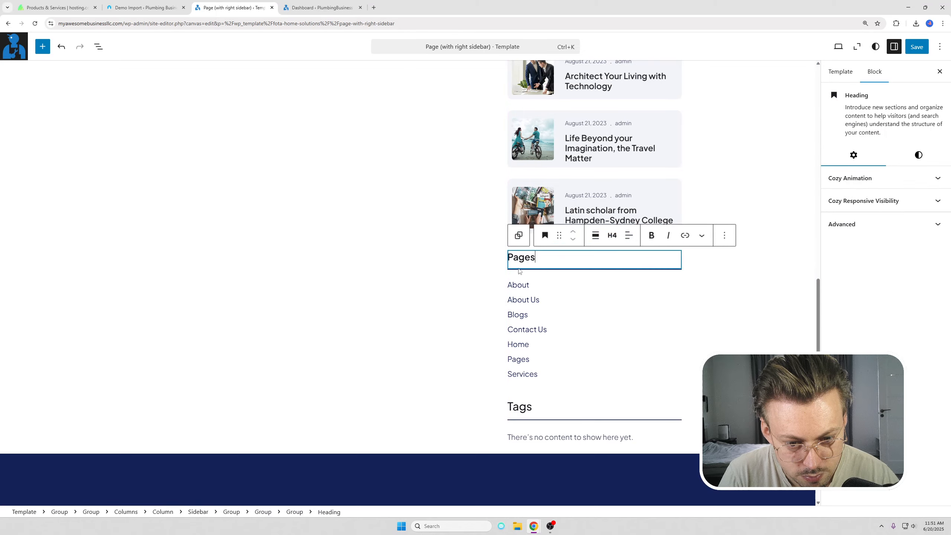
left_click(511, 269)
left_click(740, 269)
scroll(741, 269, "up", 5)
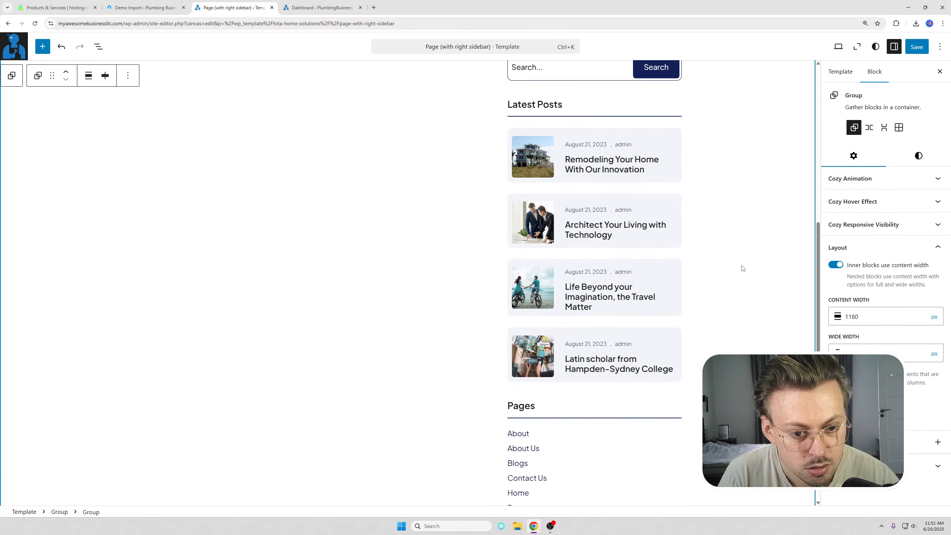
scroll(740, 269, "down", 2)
scroll(722, 274, "up", 3)
scroll(650, 240, "down", 4)
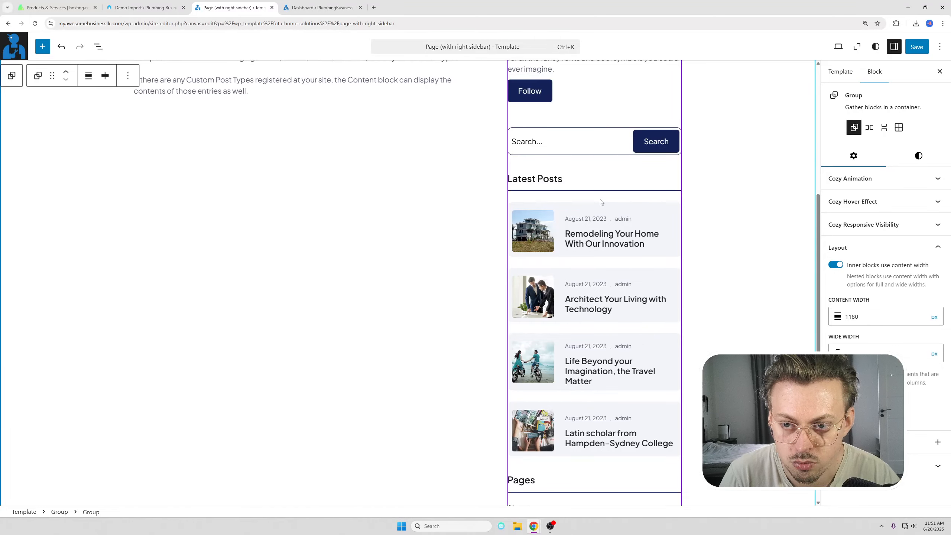
- Open the site's Posts list, view the two demo posts on technology and travel, and compare them with the sidebar template
left_click(320, 8)
mouse_move(65, 39)
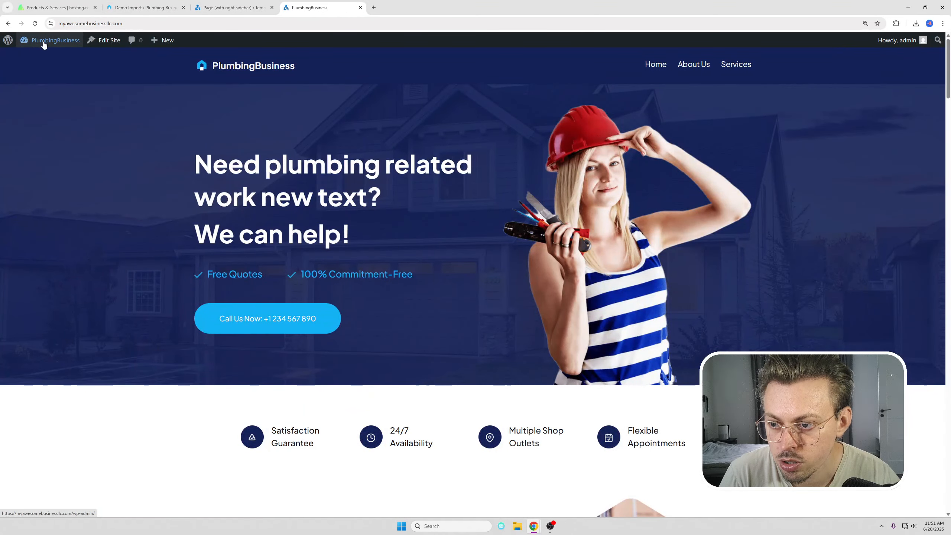
left_click(36, 59)
mouse_move(64, 130)
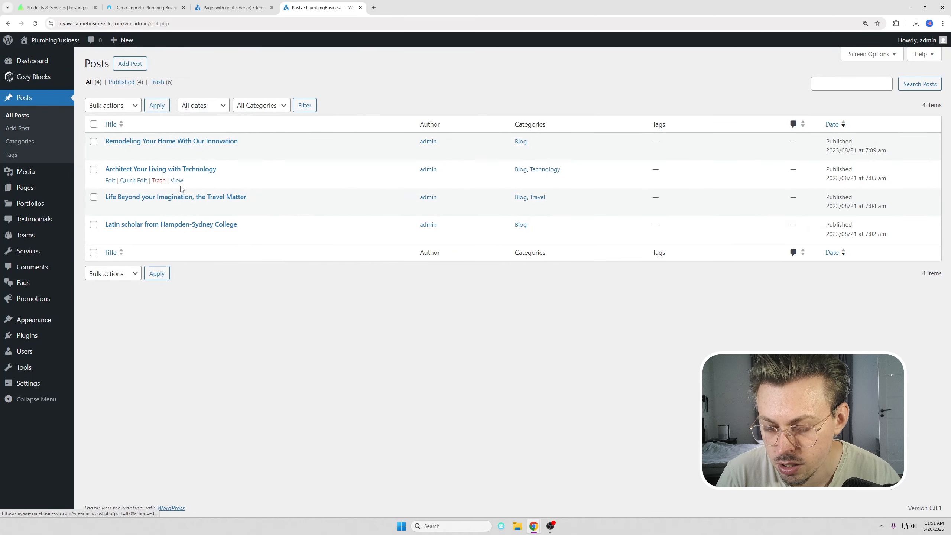
scroll(467, 189, "down", 7)
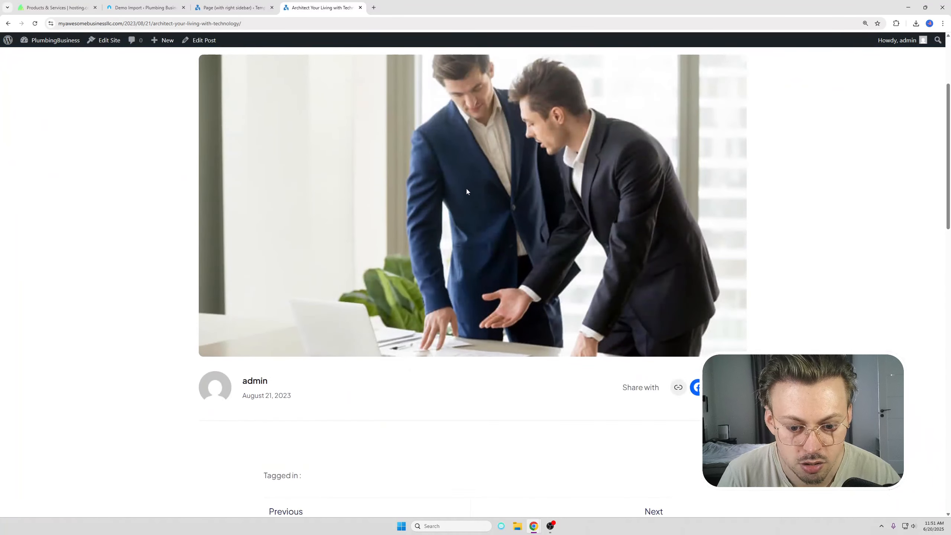
scroll(454, 187, "up", 3)
scroll(455, 186, "up", 3)
key("alt+Left")
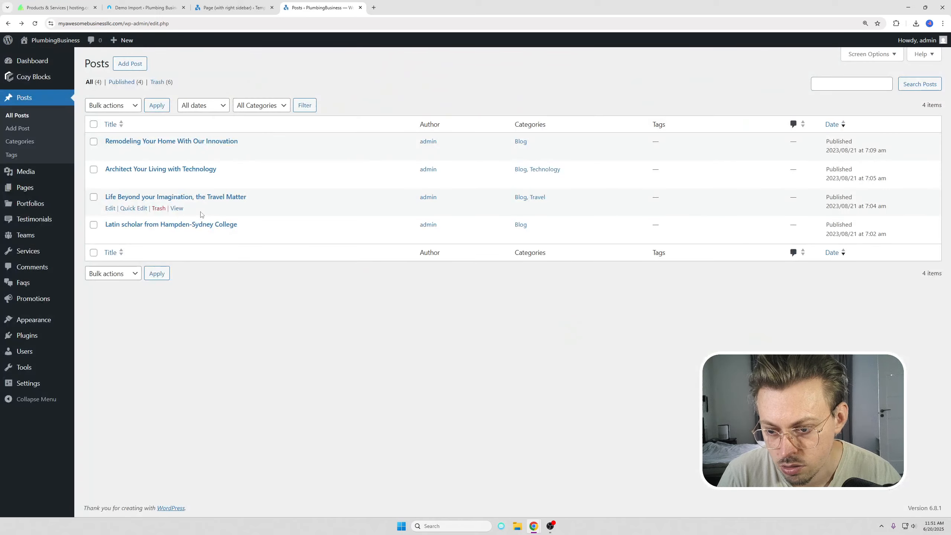
left_click(177, 208)
scroll(415, 215, "down", 20)
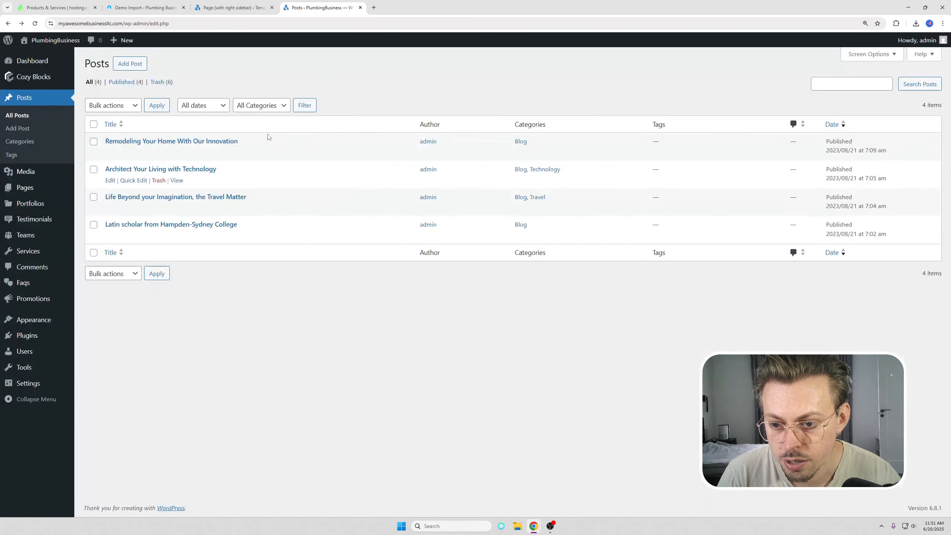
left_click(248, 7)
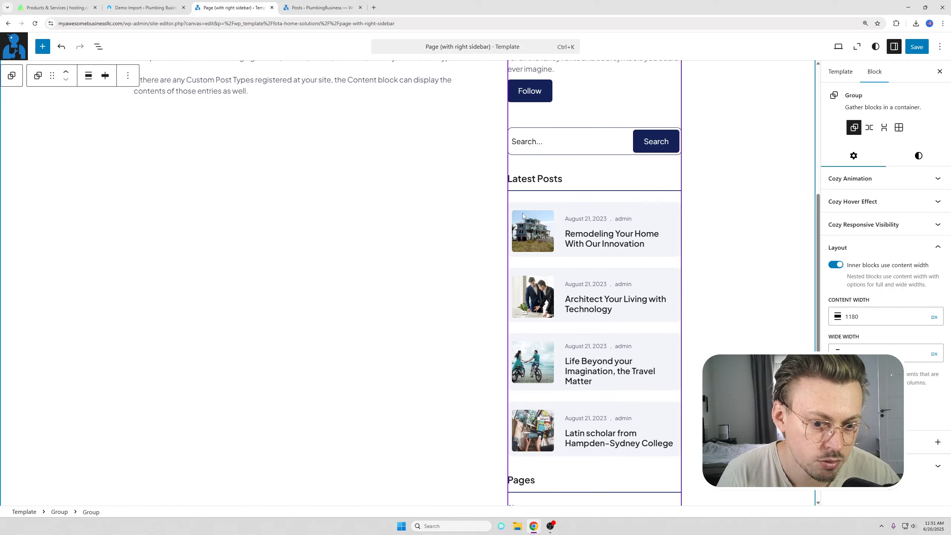
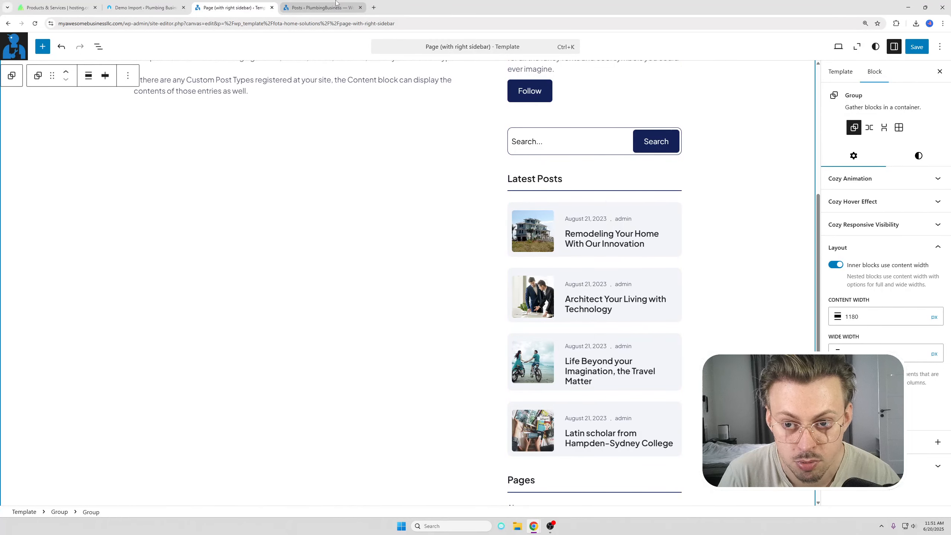
- Move all the demo blog posts to the trash with a bulk action
left_click(319, 7)
left_click(100, 107)
left_click(105, 142)
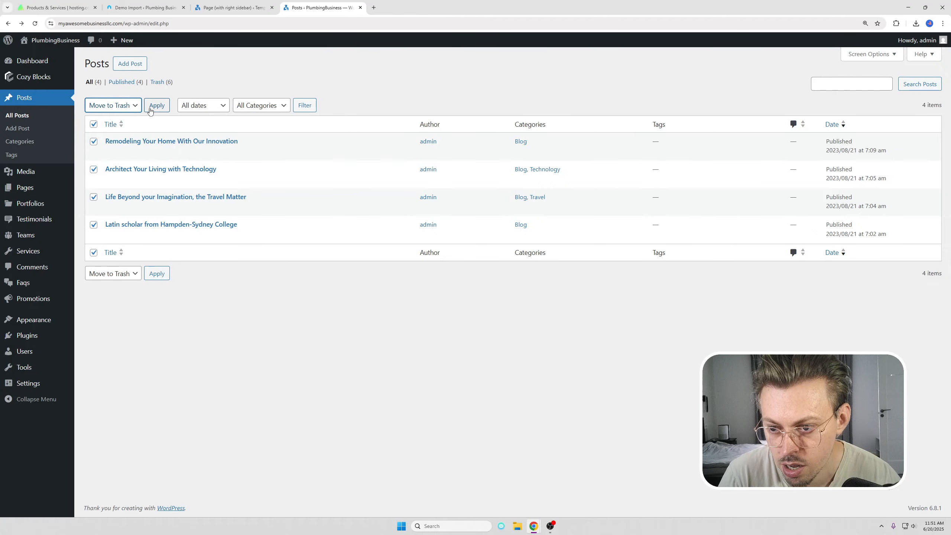
left_click(157, 105)
- Open the live site in a new tab and check the Latest Posts section of the About Us page's sidebar
left_click(244, 9)
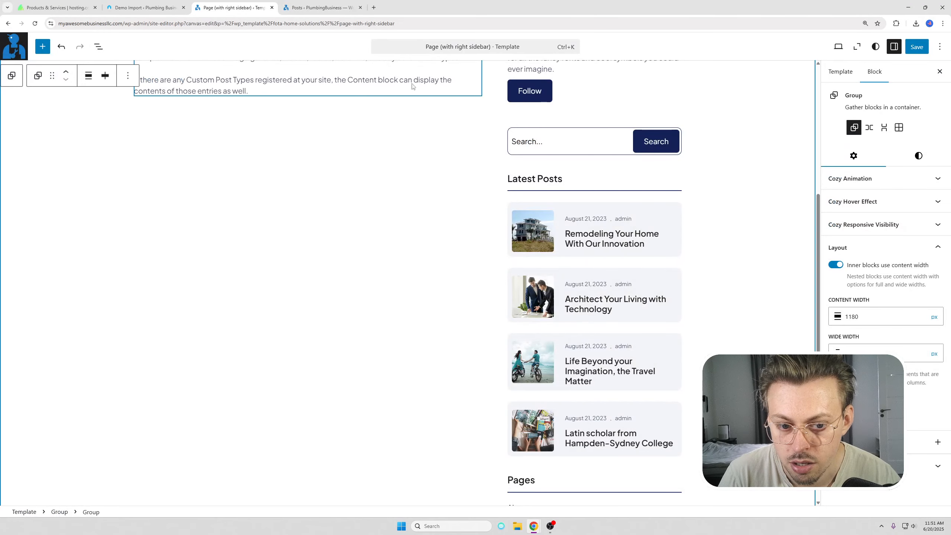
left_click(158, 11)
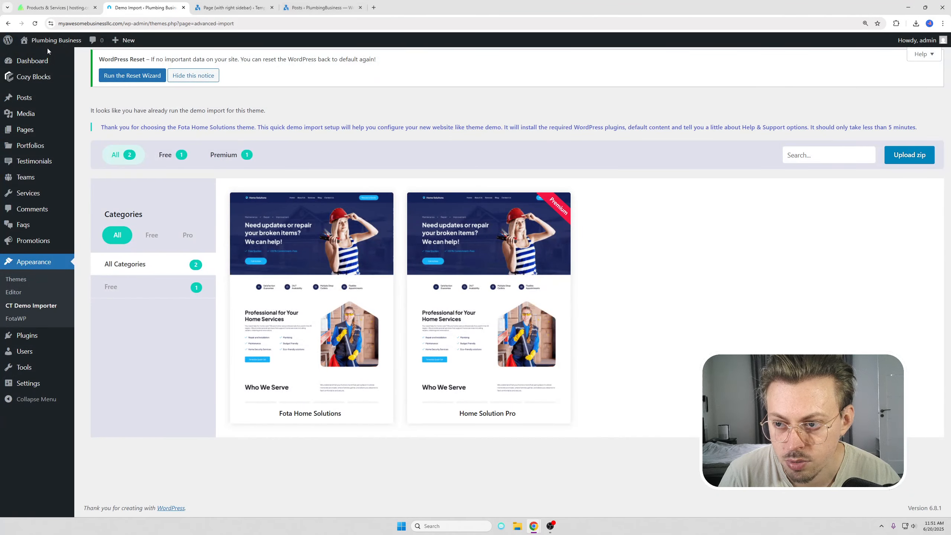
middle_click(40, 55)
left_click(393, 11)
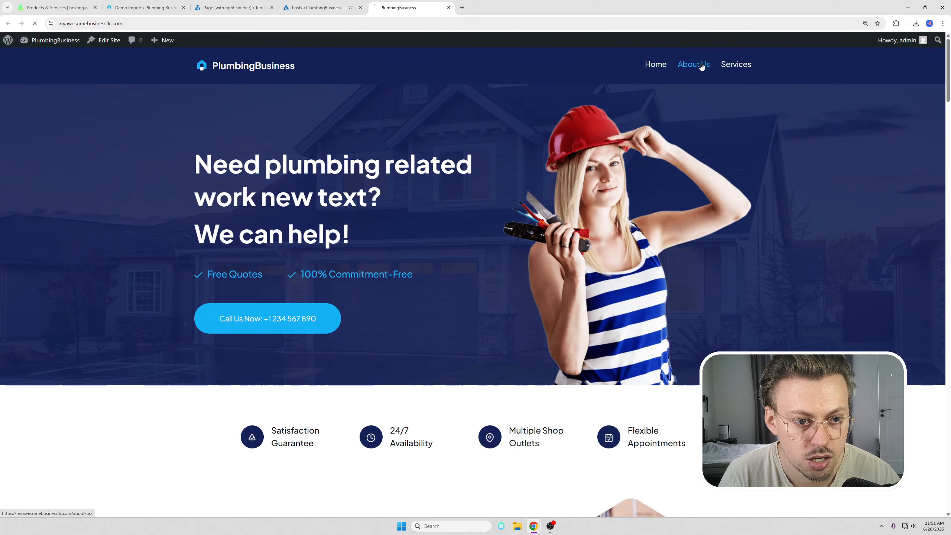
left_click(700, 64)
scroll(697, 225, "down", 5)
scroll(695, 272, "down", 3)
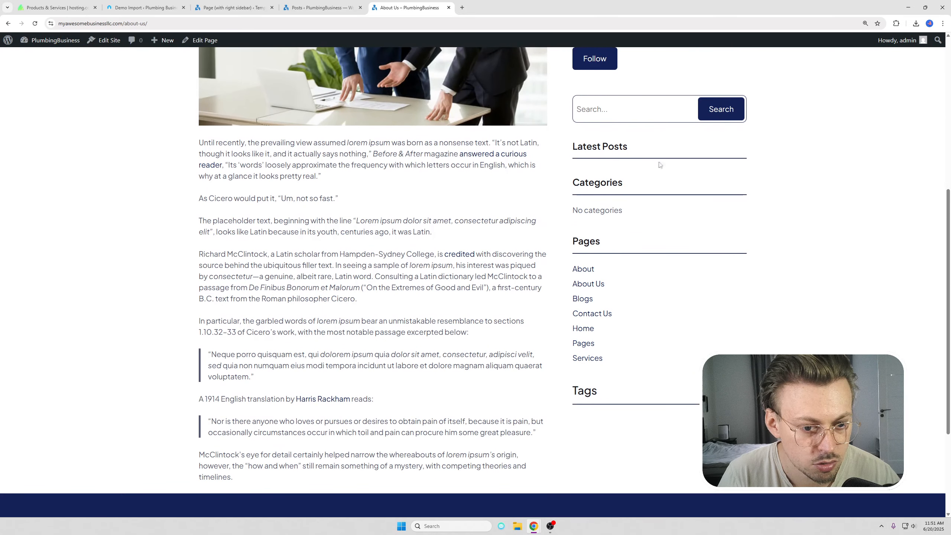
- Create a new blog post with the title "My latest post"
left_click(300, 4)
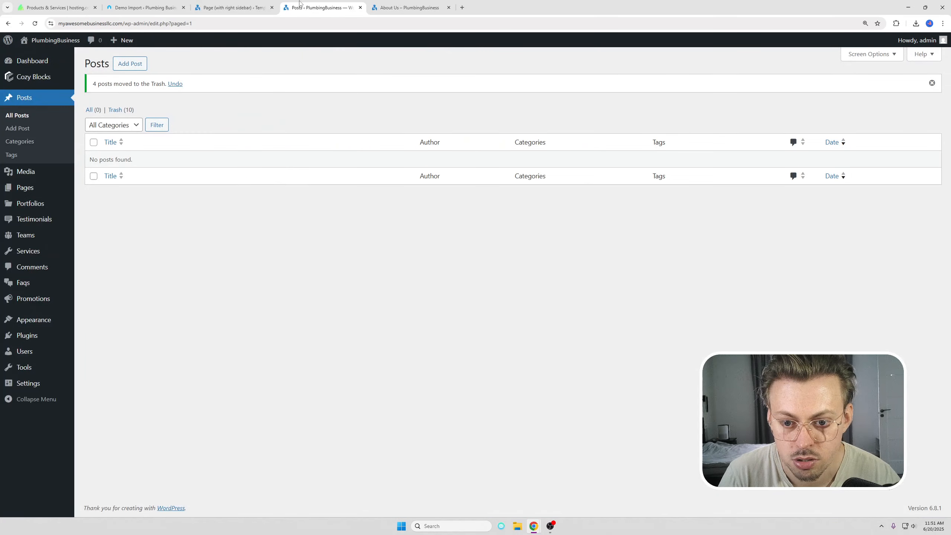
left_click(130, 63)
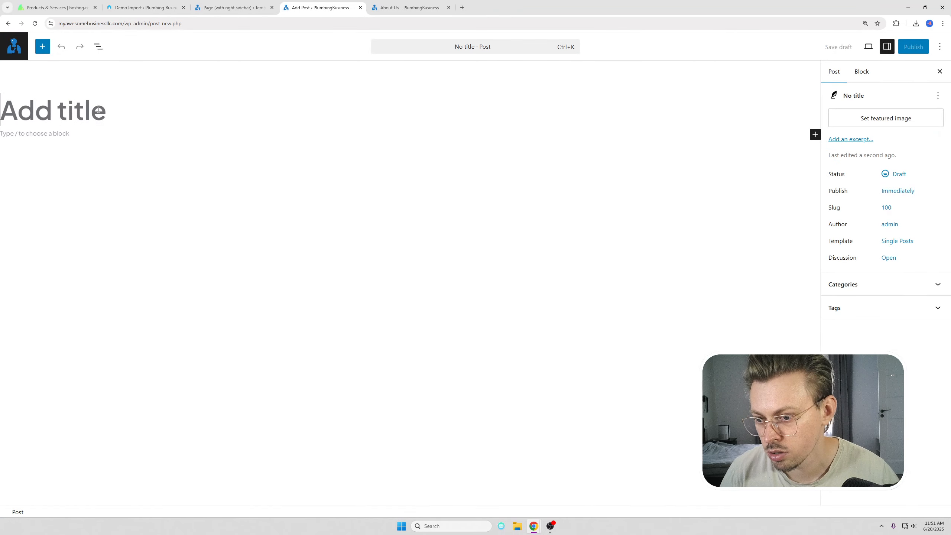
type("my")
key("BackSpace")
key("BackSpace")
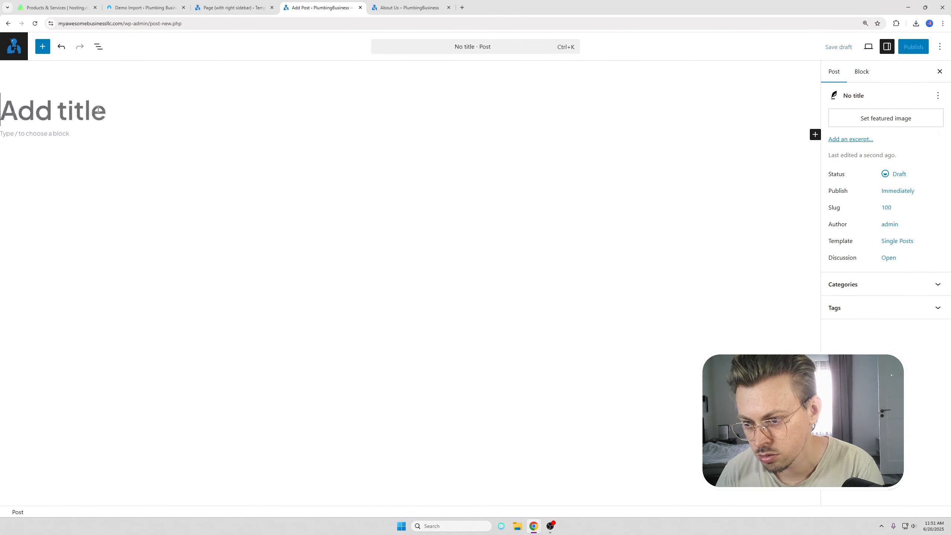
type("My ")
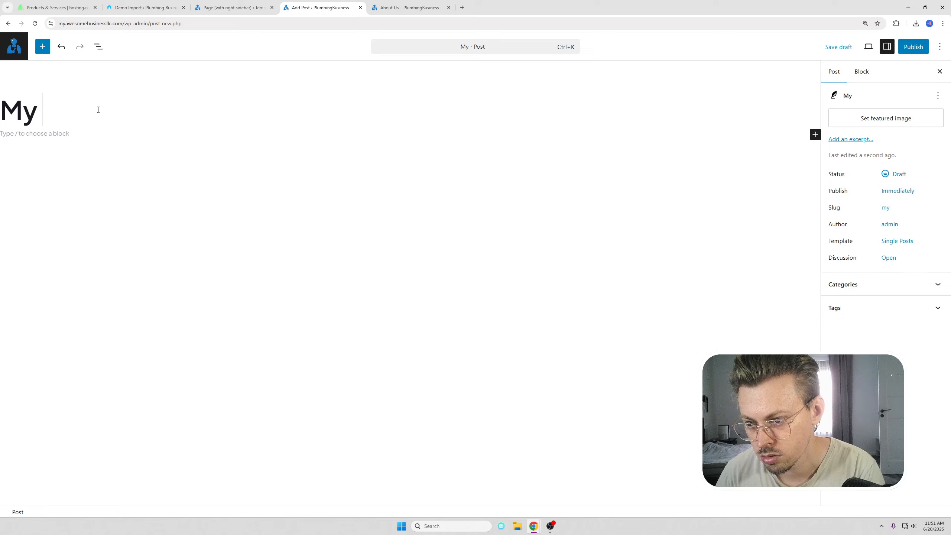
type("latest post")
- Add a paragraph reading "content here" below the post title
left_click(77, 133)
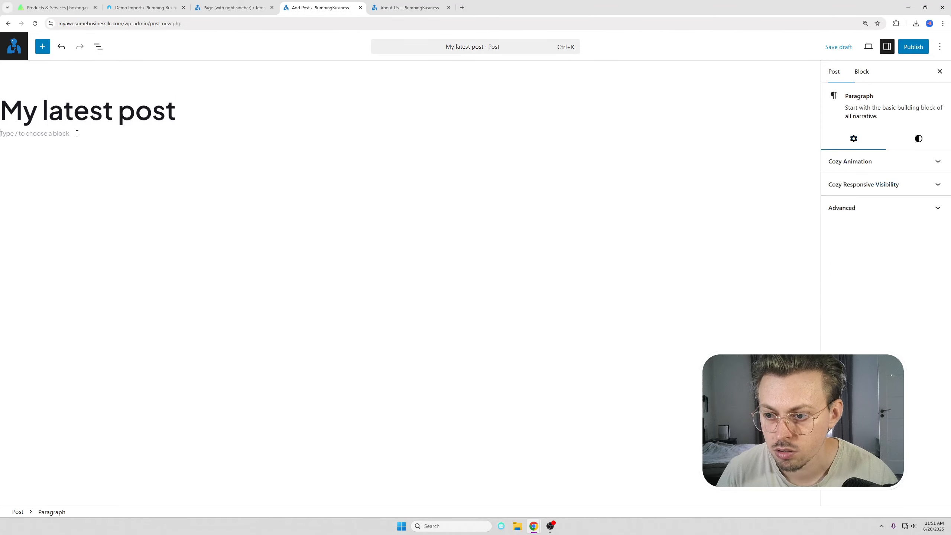
left_click(192, 126)
key("Return")
type("dsgf")
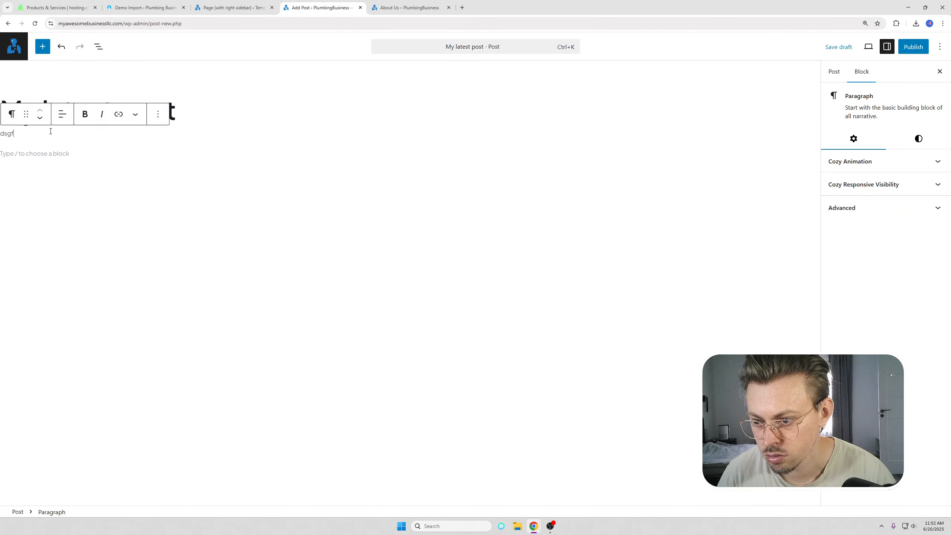
type("content he")
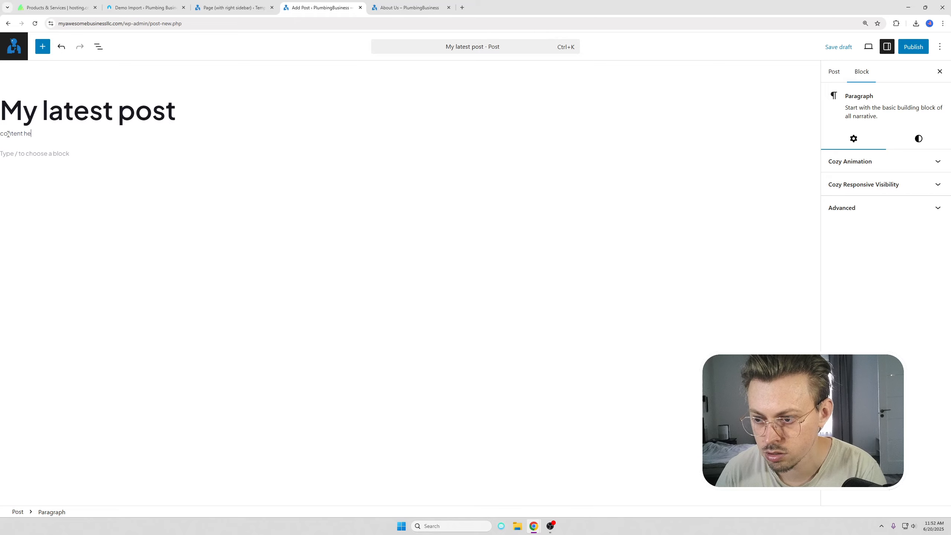
type("re")
- Publish the new post and view it on the live site
left_click(914, 46)
left_click(910, 46)
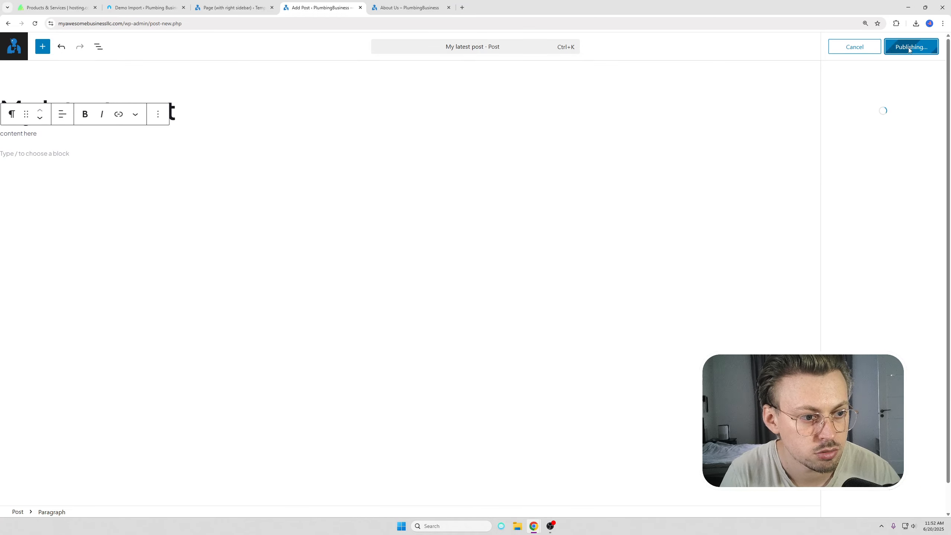
left_click(855, 150)
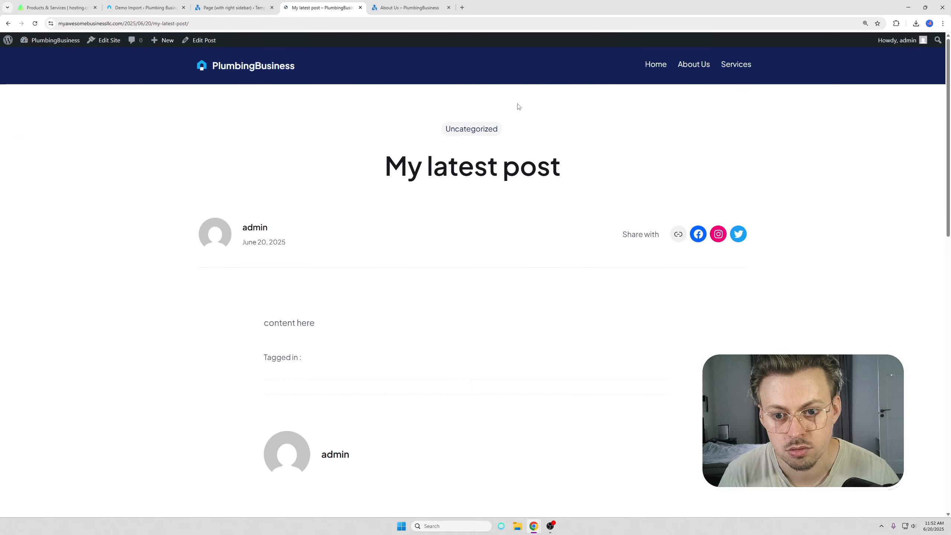
- Open the live About Us page and check the Latest Posts section of its sidebar for the new post
left_click_drag(401, 145, 599, 170)
left_click(599, 169)
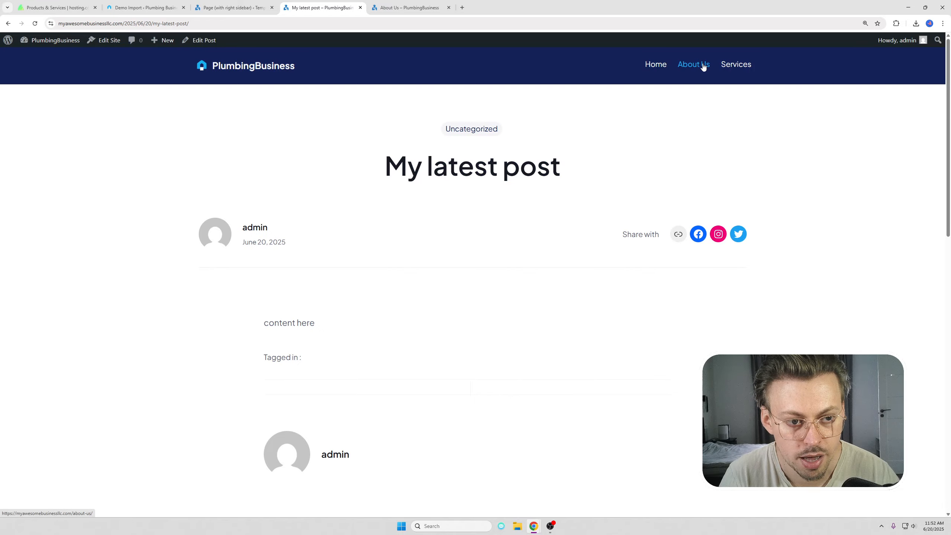
left_click(698, 67)
scroll(625, 191, "down", 8)
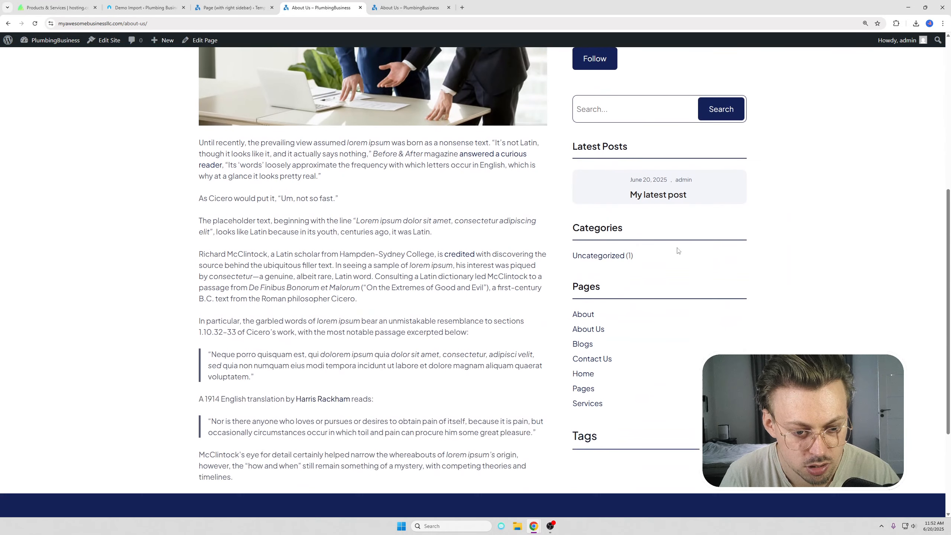
scroll(670, 282, "up", 6)
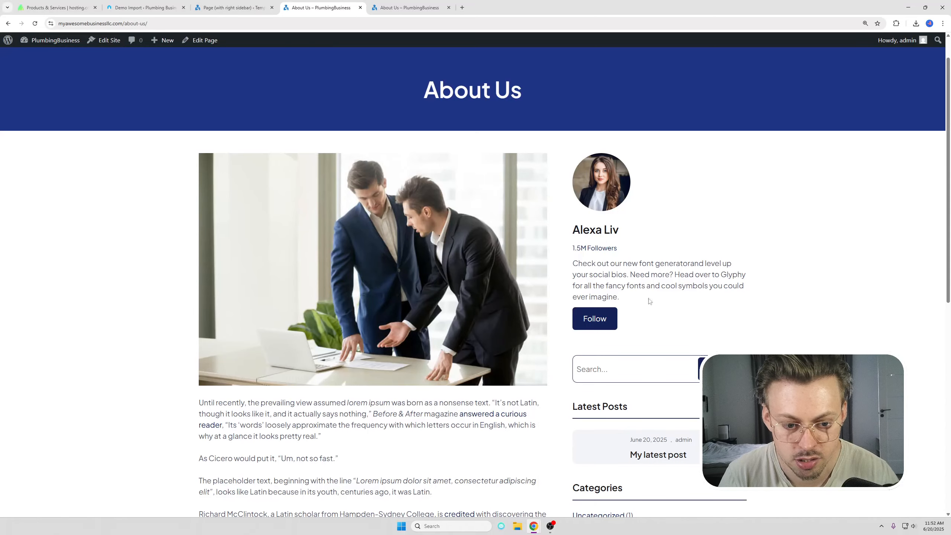
- Delete the group of post entries under Latest Posts in the right-sidebar page template
key("ctrl+shift+Tab")
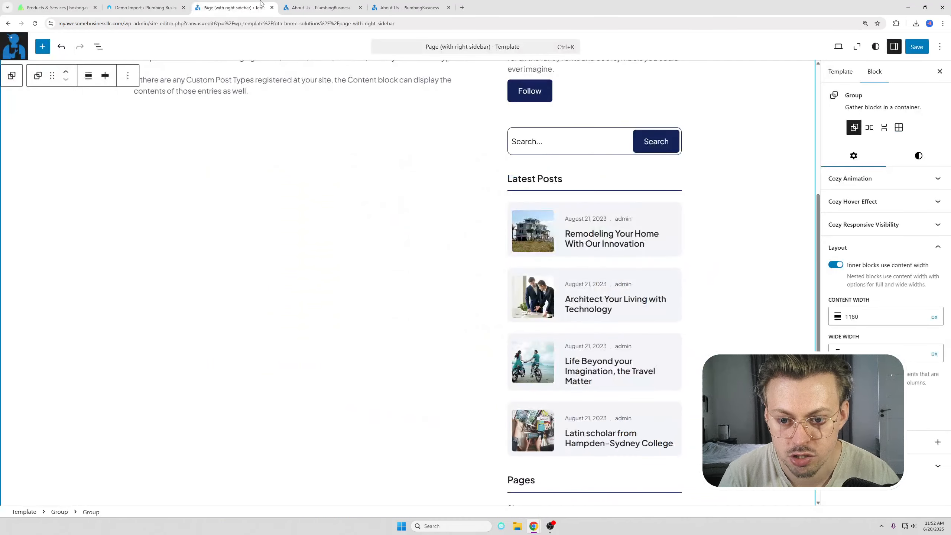
left_click(639, 184)
left_click(637, 201)
left_click(636, 188)
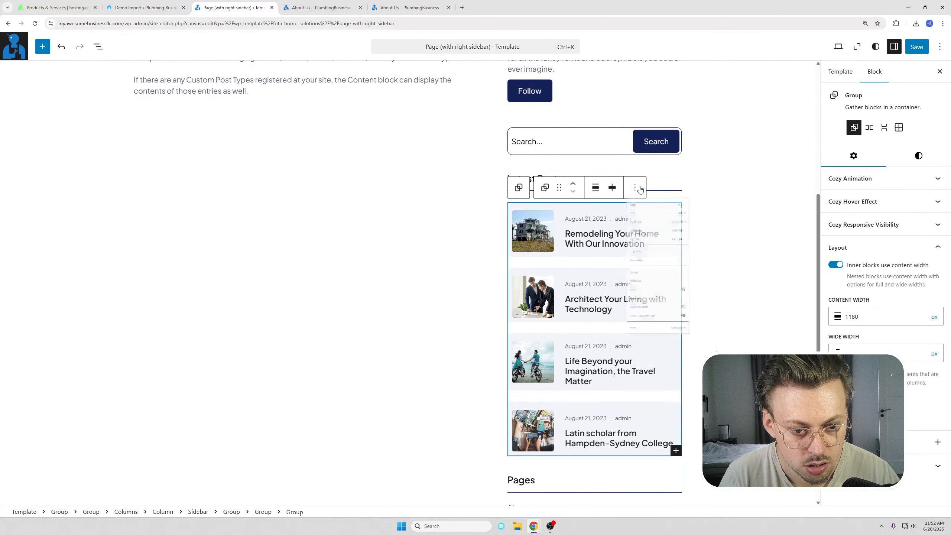
left_click(643, 484)
left_click(565, 300)
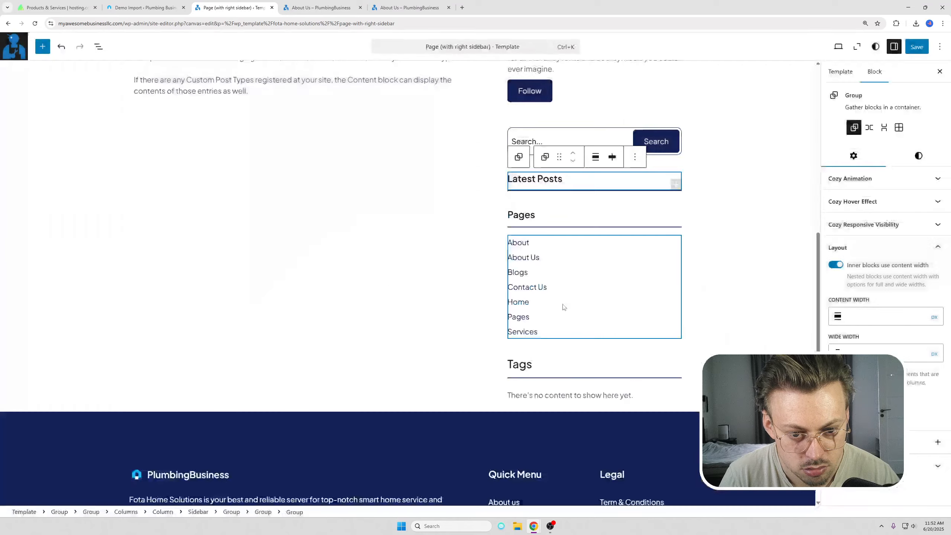
- Delete the remaining Latest Posts heading group from the template's sidebar
left_click(634, 157)
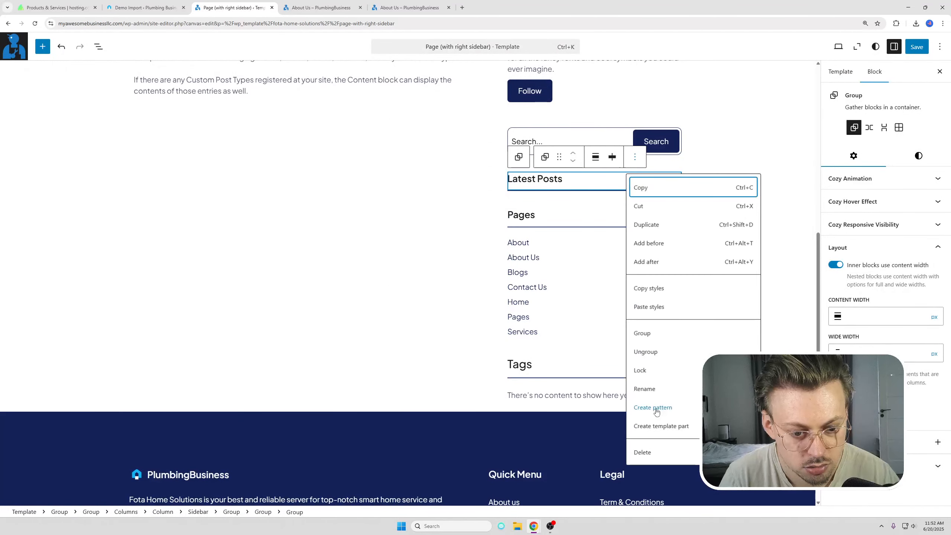
left_click(643, 452)
left_click(635, 157)
left_click(645, 433)
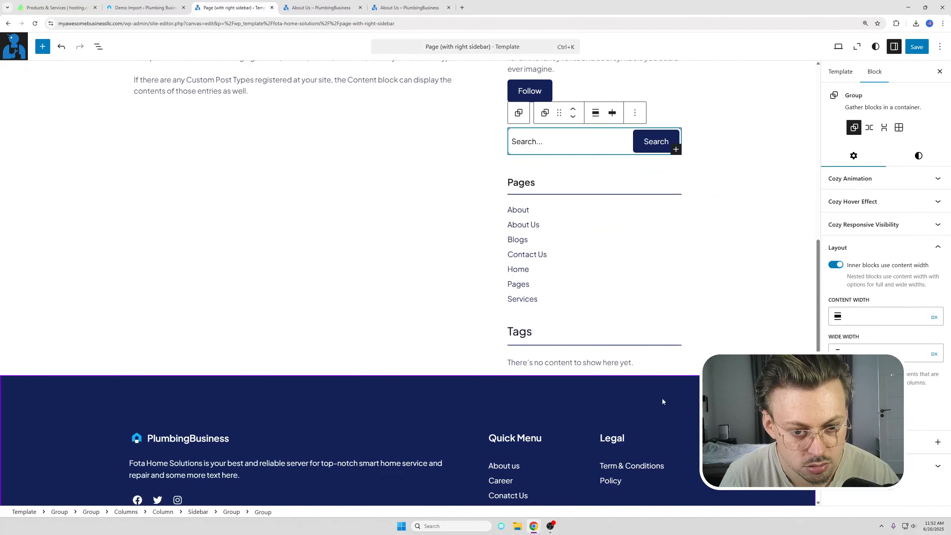
- Save the right-sidebar page template and reload the live About Us page
scroll(675, 244, "up", 4)
scroll(711, 245, "up", 4)
left_click(610, 249)
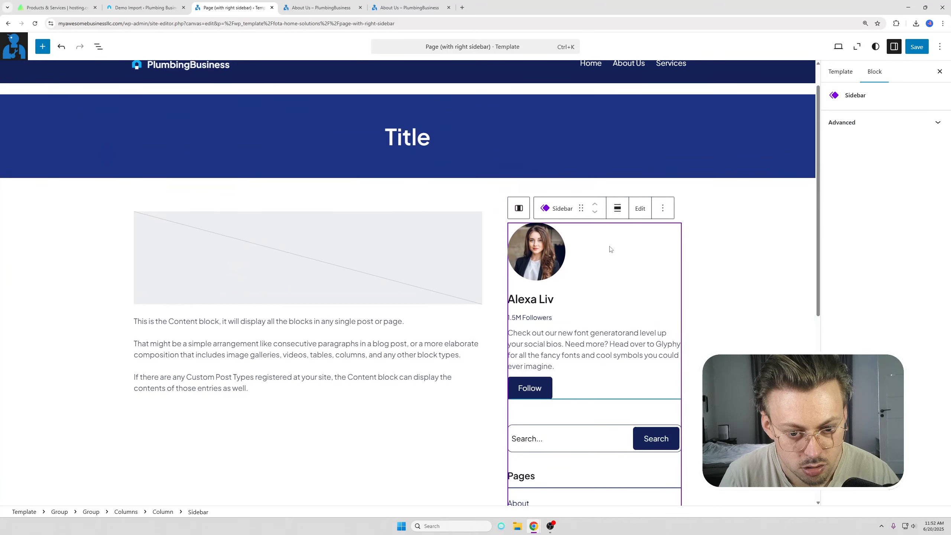
scroll(610, 249, "up", 1)
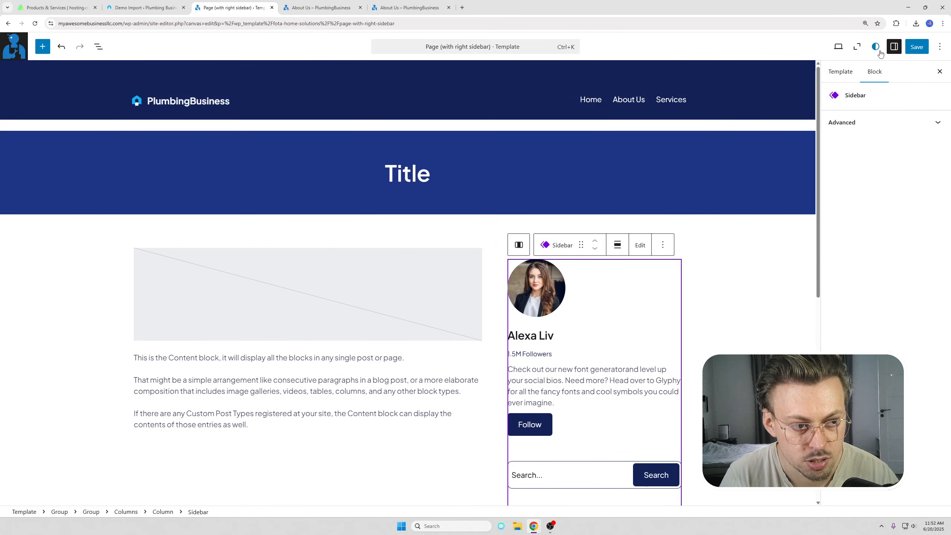
left_click(915, 48)
left_click(914, 46)
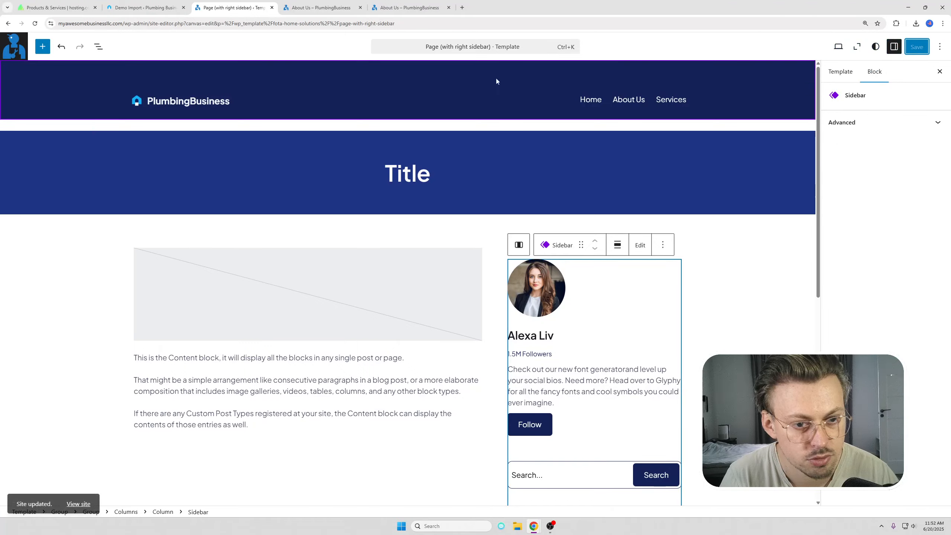
left_click(320, 7)
key("F5")
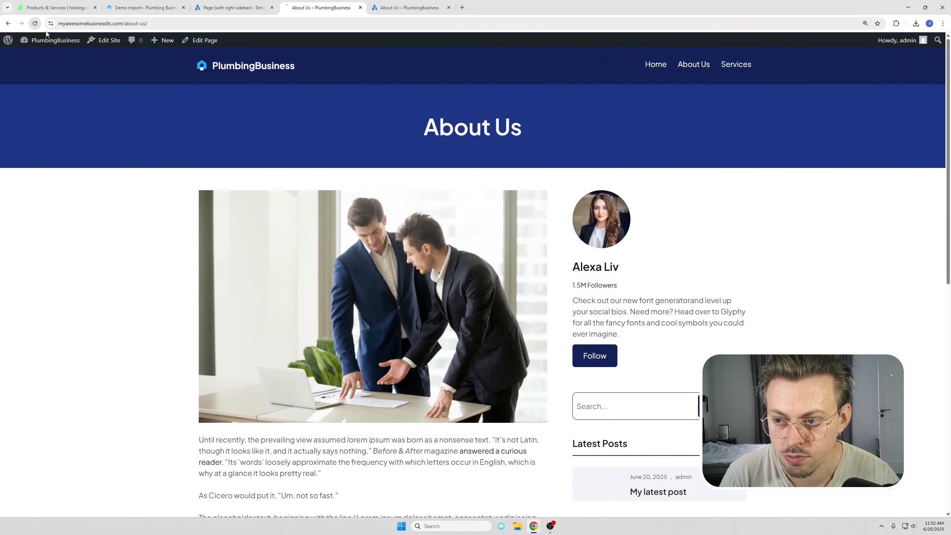
- Review the live home page's sections from the hero down to Latest Blog & Articles and the footer
scroll(419, 127, "down", 6)
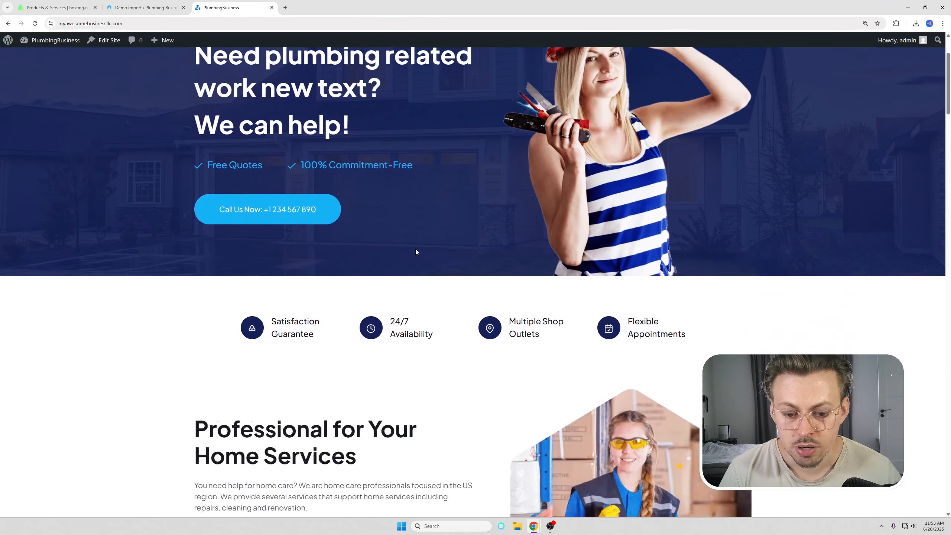
scroll(416, 249, "down", 12)
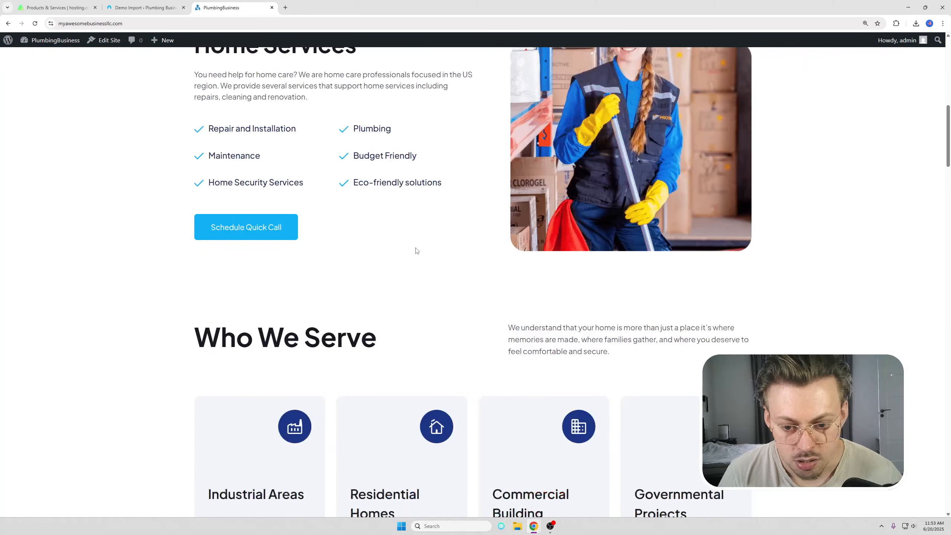
scroll(416, 250, "down", 12)
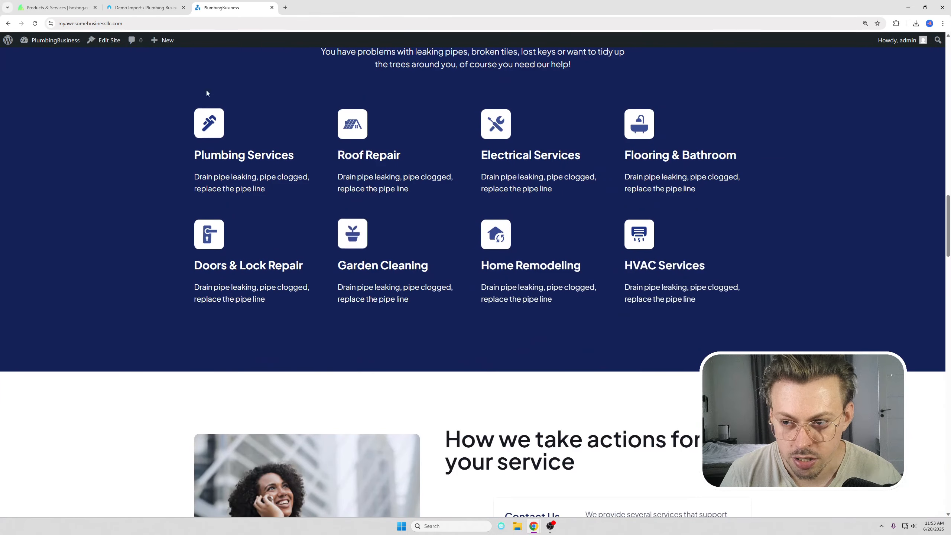
scroll(187, 190, "down", 12)
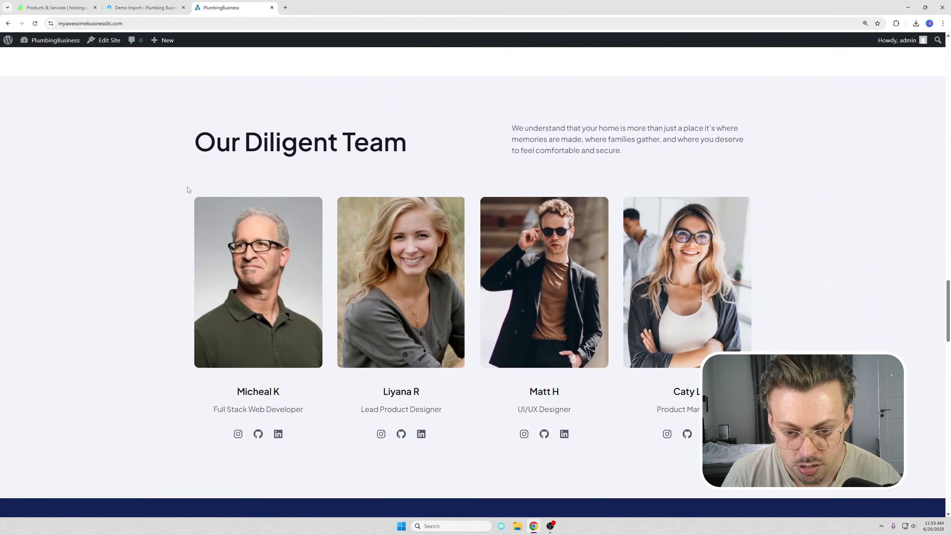
scroll(188, 189, "down", 15)
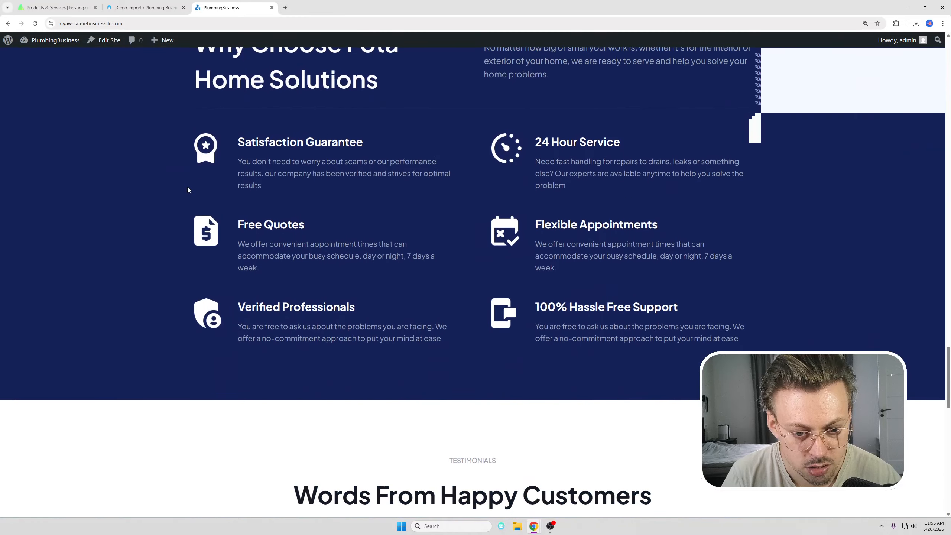
scroll(189, 189, "down", 16)
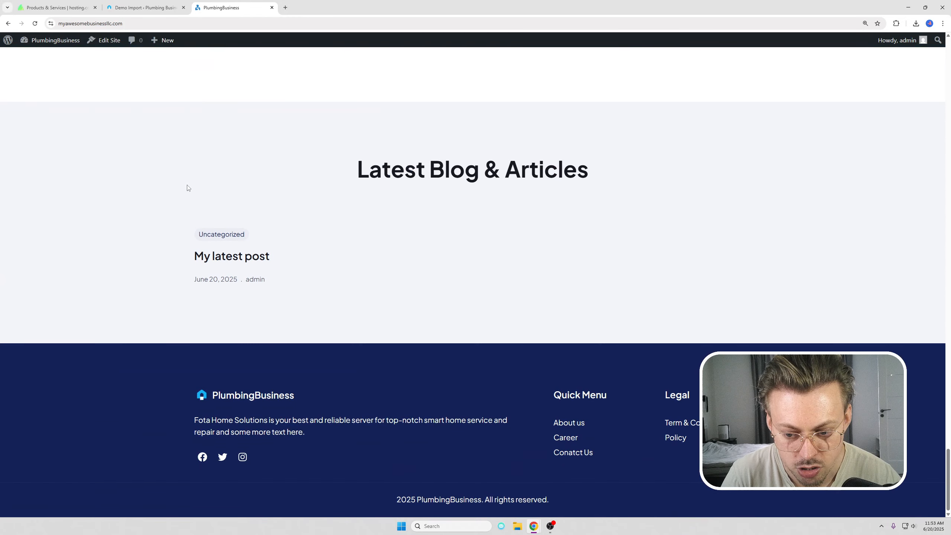